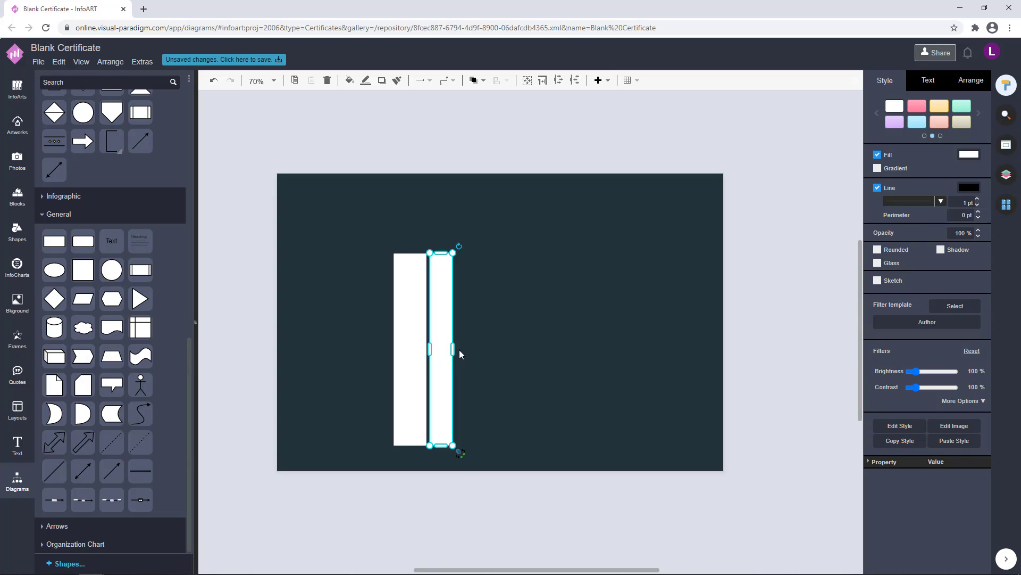
Step: Duplicate a third, narrower bar about 21 × 517 beside the two white bars and remove the outline of all three
key("ctrl+z")
key("ctrl+z")
left_click(442, 379)
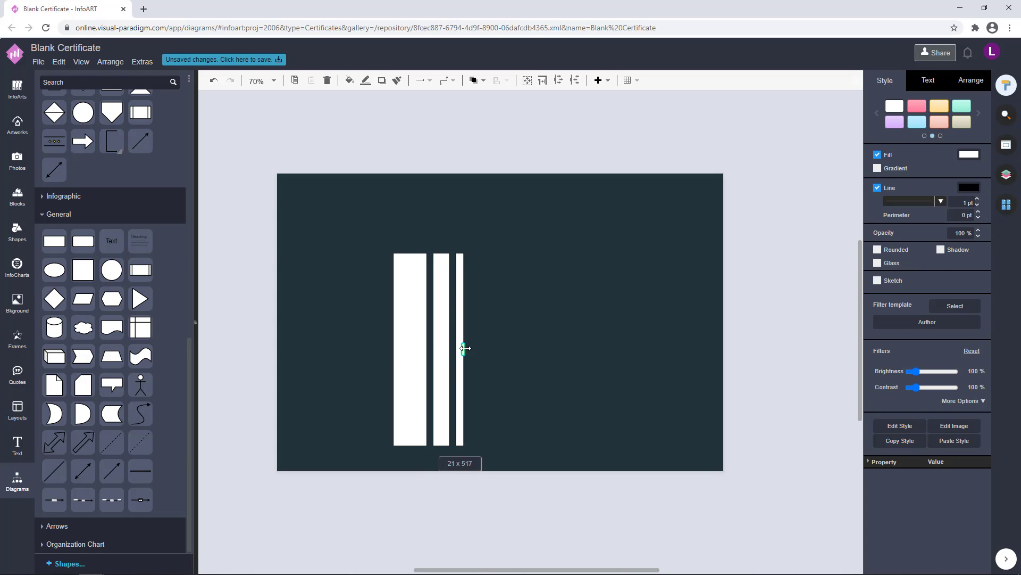
left_click(582, 351)
key("ctrl+z")
left_click_drag(493, 459, 375, 228)
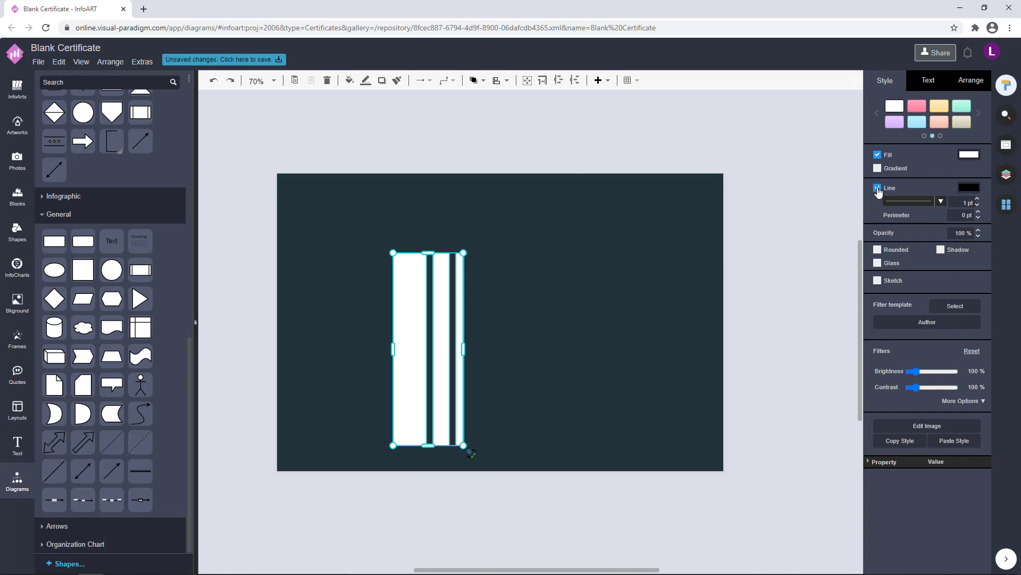
Step: Duplicate the narrowest bar to add a thinner fourth bar and even out the gap beside it
left_click_drag(493, 461, 429, 250)
left_click_drag(465, 344, 487, 350)
left_click(486, 370)
left_click(469, 380)
left_click(493, 351)
left_click(490, 347)
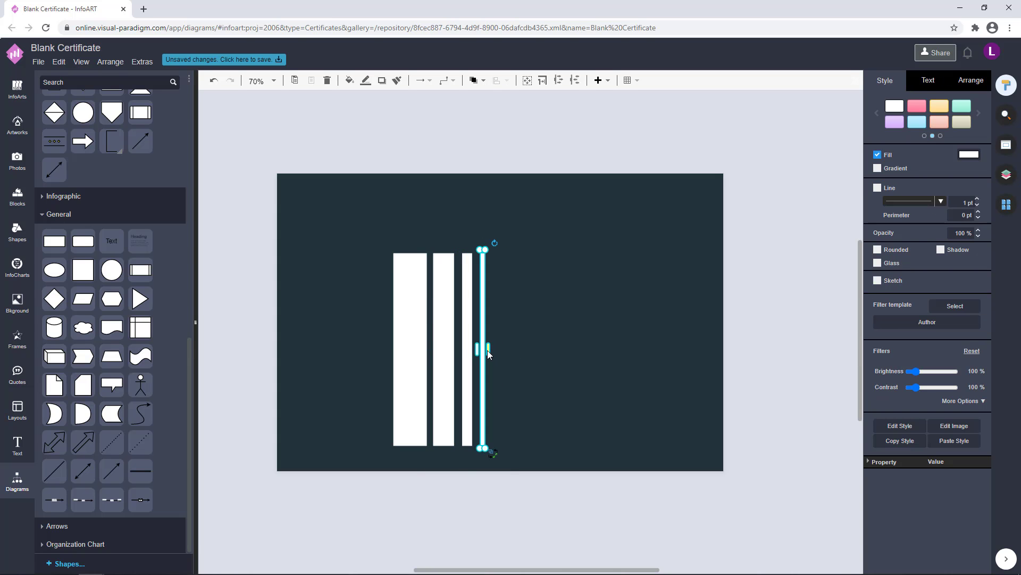
left_click(557, 331)
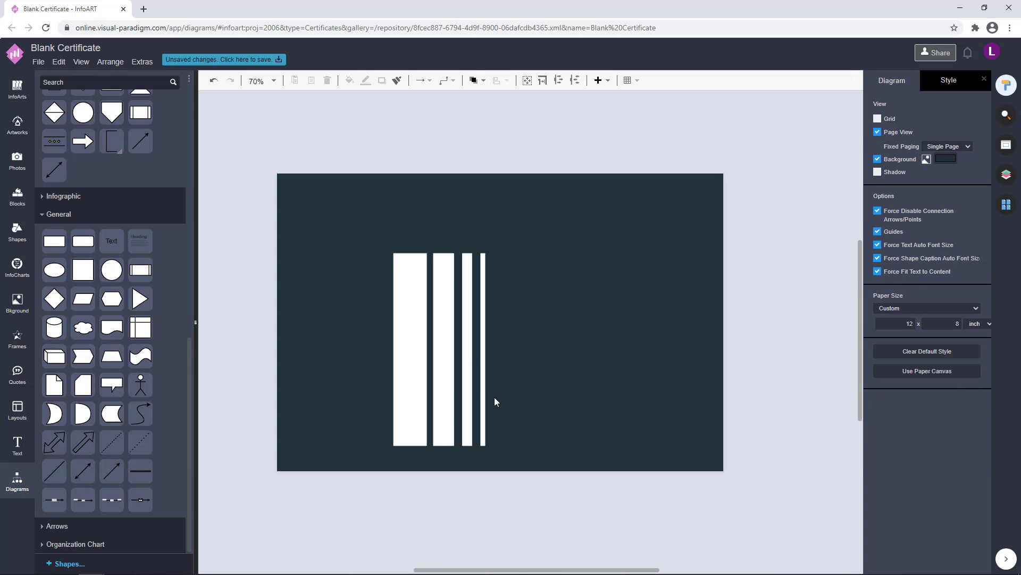
Step: Add a fifth, thinnest bar at the end of the row and tighten the gaps between the narrow bars
left_click(483, 394)
left_click(538, 372)
left_click_drag(483, 384, 498, 350)
left_click(509, 375)
left_click(493, 408)
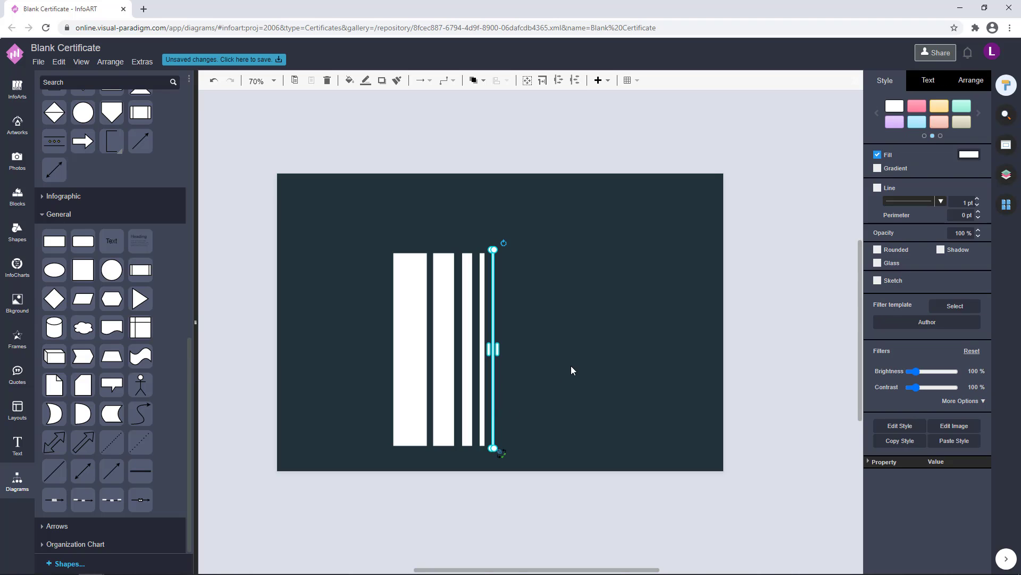
left_click(570, 365)
left_click_drag(533, 451, 458, 223)
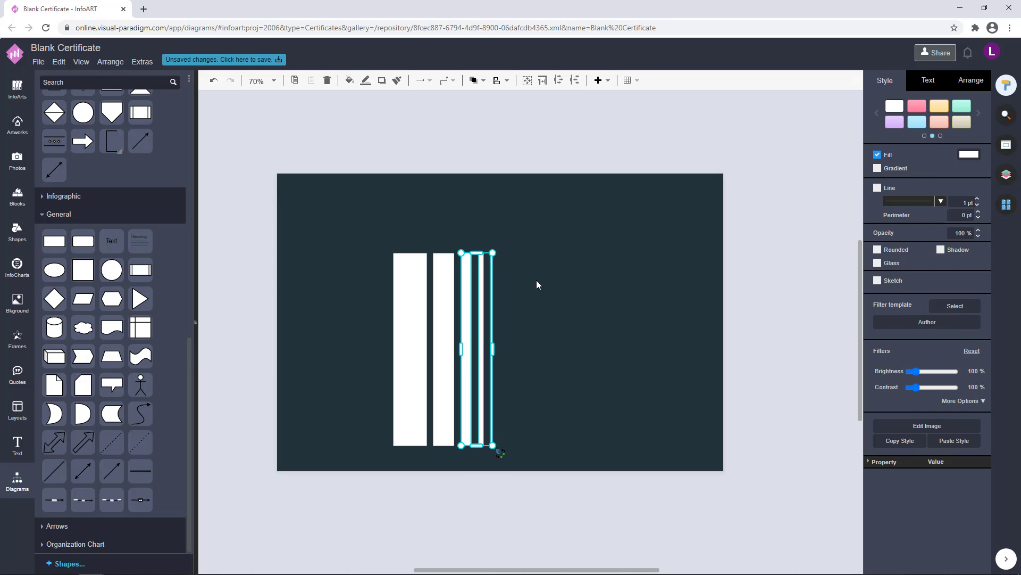
left_click(535, 306)
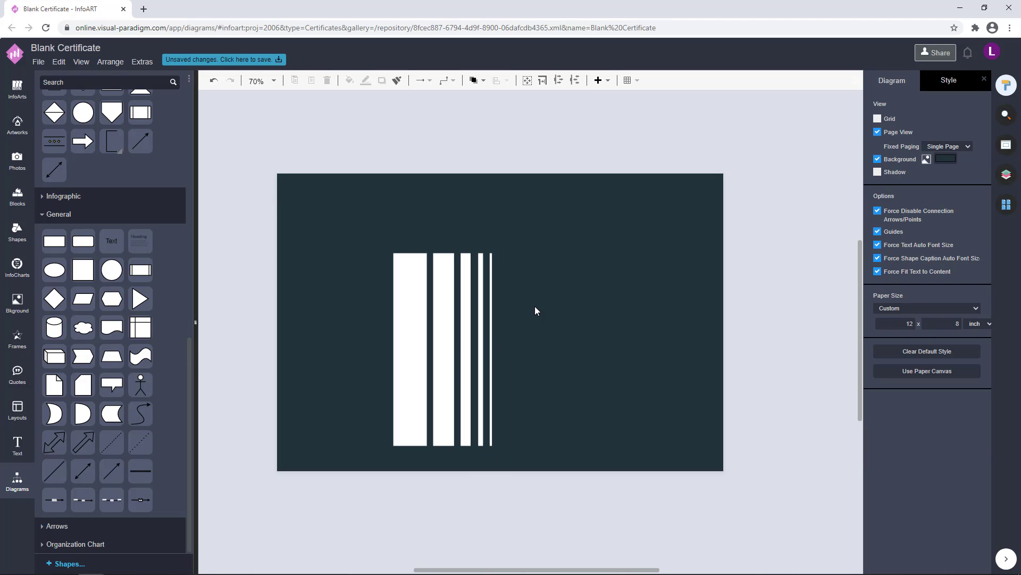
Step: Insert another wide bar beside the widest one and stretch all six bars upward past the page's top edge
left_click(442, 366)
left_click_drag(434, 349, 438, 349)
mouse_move(414, 349)
left_mouse_down()
mouse_move(390, 351)
mouse_move(438, 376)
mouse_move(427, 369)
left_mouse_up()
key("ctrl+z")
left_click_drag(417, 350, 413, 349)
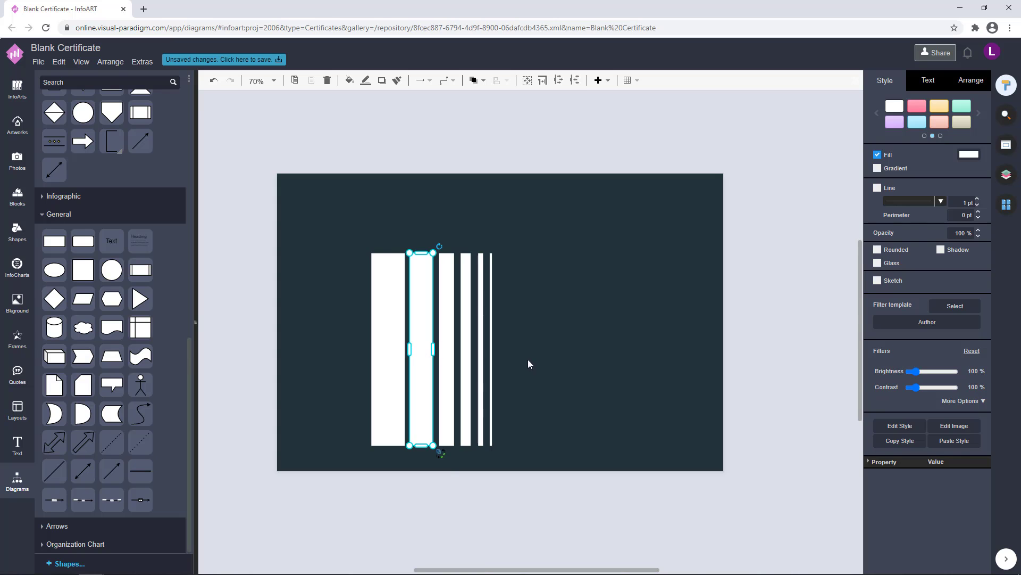
left_click_drag(549, 479, 326, 148)
left_click_drag(431, 253, 432, 166)
Step: Fill the widest bar with the colour #B15E67
left_click(390, 286)
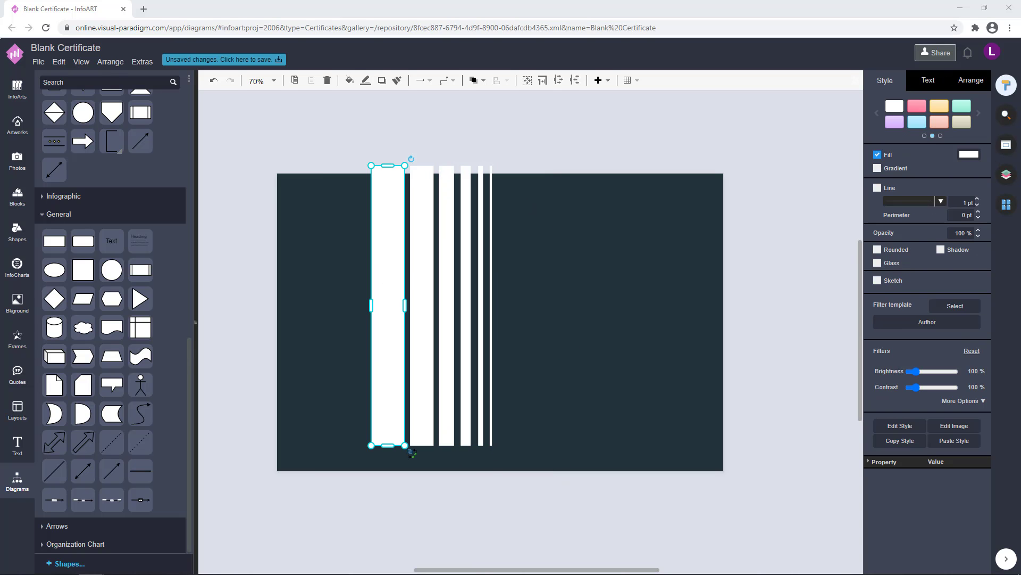
left_click(970, 154)
double_click(917, 242)
key("ctrl+v")
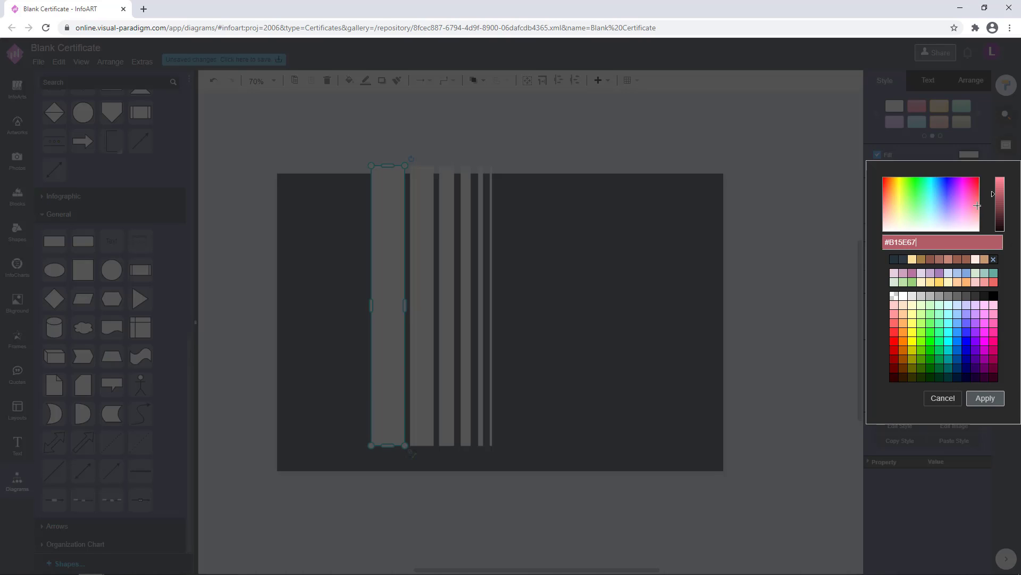
left_click(986, 398)
left_click(585, 309)
Step: Fill the second and third bars with the colour #B15E67
left_click(425, 279)
left_click(971, 155)
double_click(925, 242)
key("ctrl+v")
left_click(986, 398)
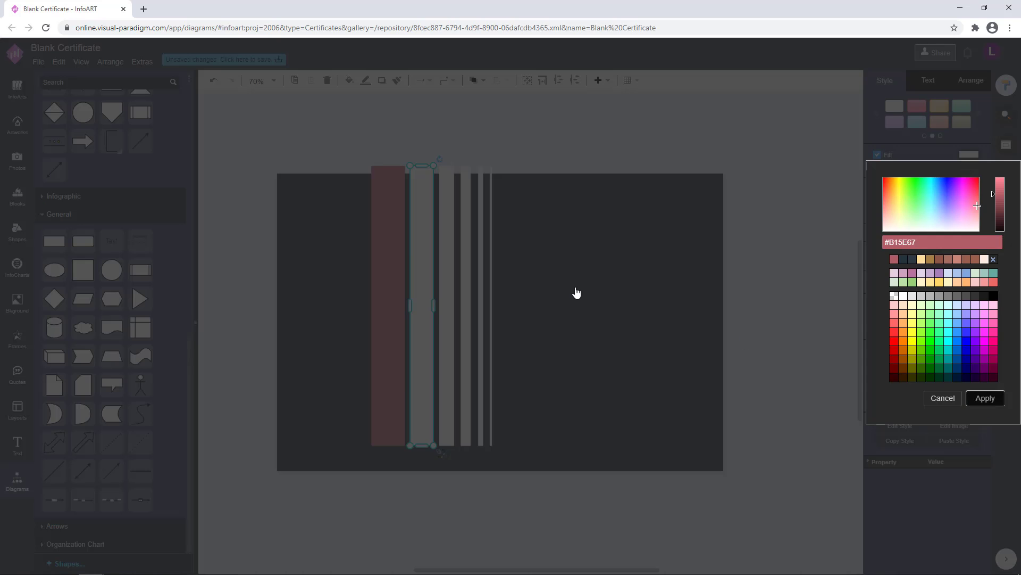
left_click(577, 292)
left_click(447, 282)
left_click(969, 154)
double_click(922, 243)
type("#B15E67")
left_click(985, 398)
left_click(601, 311)
Step: Fill the fourth and fifth bars with the colour #B15E67
left_click(466, 291)
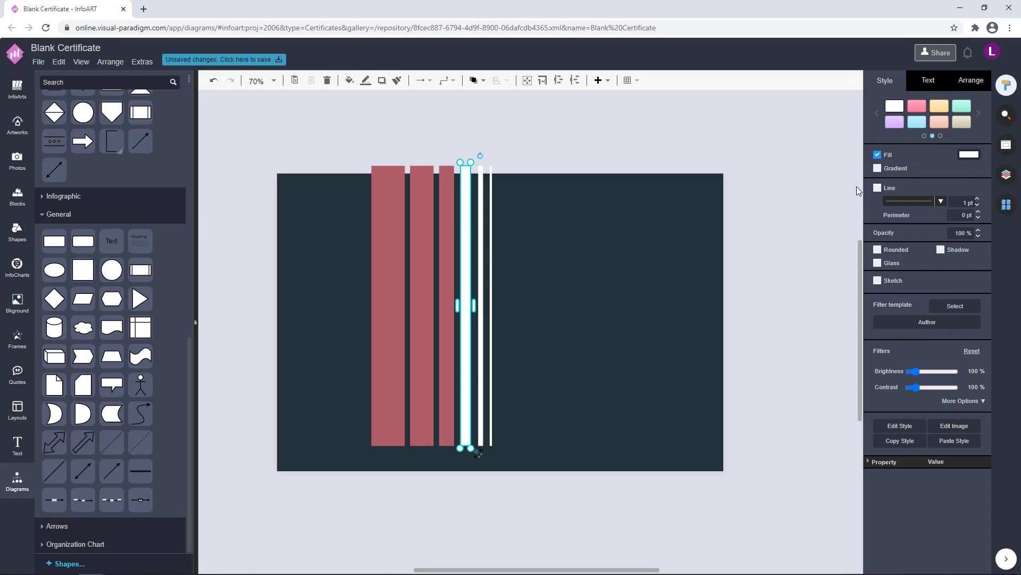
left_click(969, 154)
double_click(916, 242)
type("#B15E67")
left_click(984, 398)
left_click(591, 306)
left_click(481, 285)
left_click(969, 154)
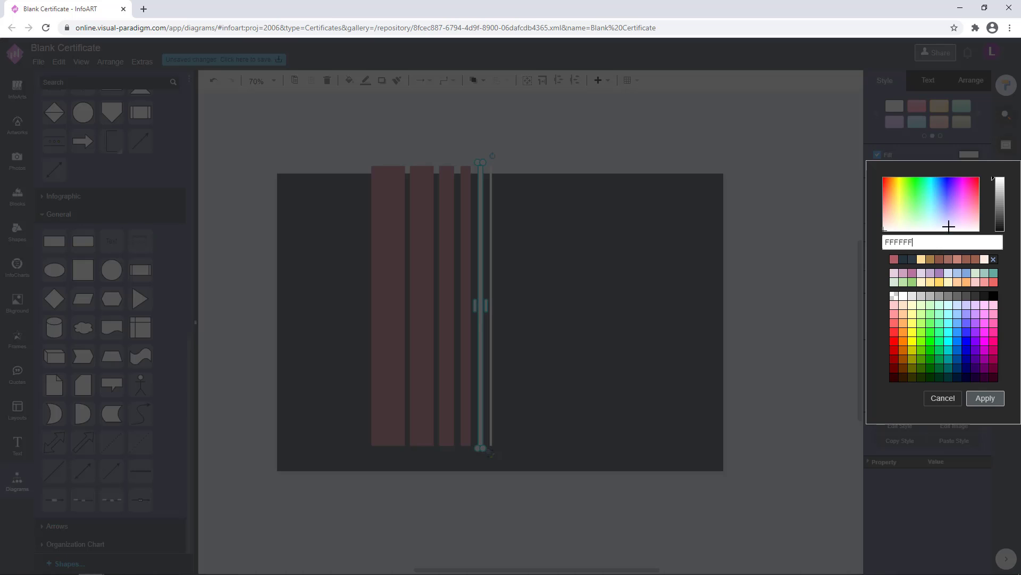
double_click(916, 242)
type("#B15E67")
left_click(986, 398)
left_click(585, 303)
Step: Fill the thinnest bar with the colour #B15E67 and group all six bars
left_click(491, 271)
left_click(968, 155)
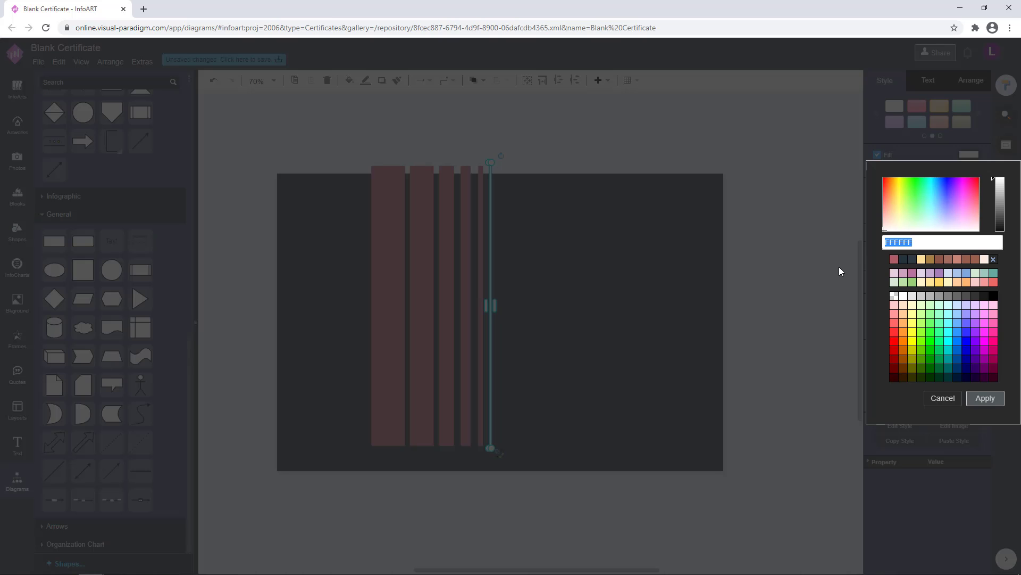
type("#B15E67")
left_click(985, 398)
left_click_drag(520, 457, 303, 132)
key("ctrl+g")
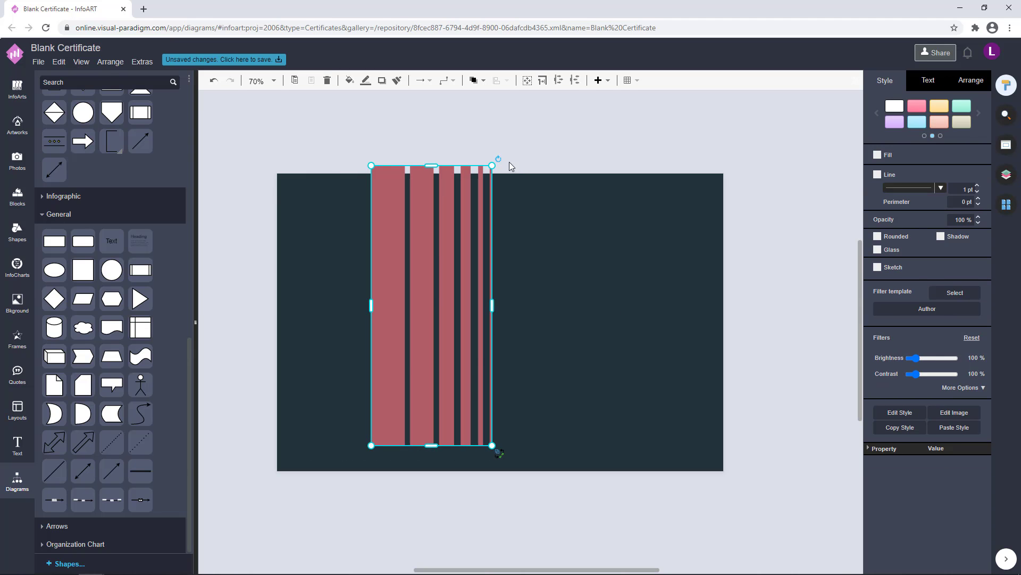
Step: Rotate the striped group into a diagonal and place it across the page's upper-left corner
left_click_drag(499, 163, 539, 211)
left_click_drag(437, 279, 310, 200)
left_click_drag(438, 133, 450, 157)
left_click_drag(325, 226, 334, 218)
left_click(433, 296)
left_click_drag(432, 297, 489, 268)
left_click(356, 152)
left_click_drag(355, 153, 352, 158)
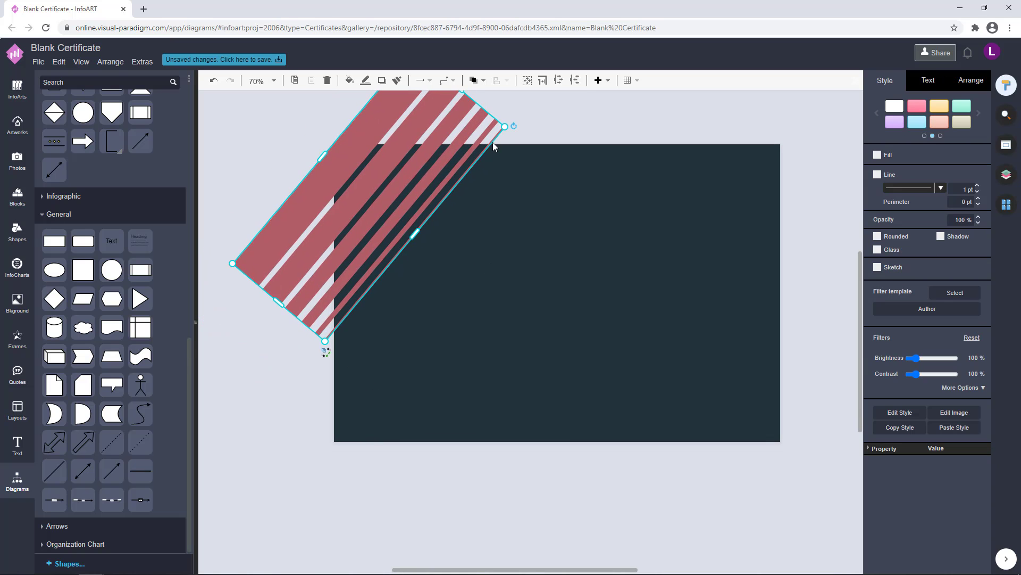
Step: Duplicate the striped group, turn the copy around to mirror the original diagonally, and place it across the page's lower-right corner
left_click(618, 226)
scroll(618, 233, "down", 1)
left_click_drag(618, 232, 522, 268)
left_click(332, 169)
key("ctrl+c")
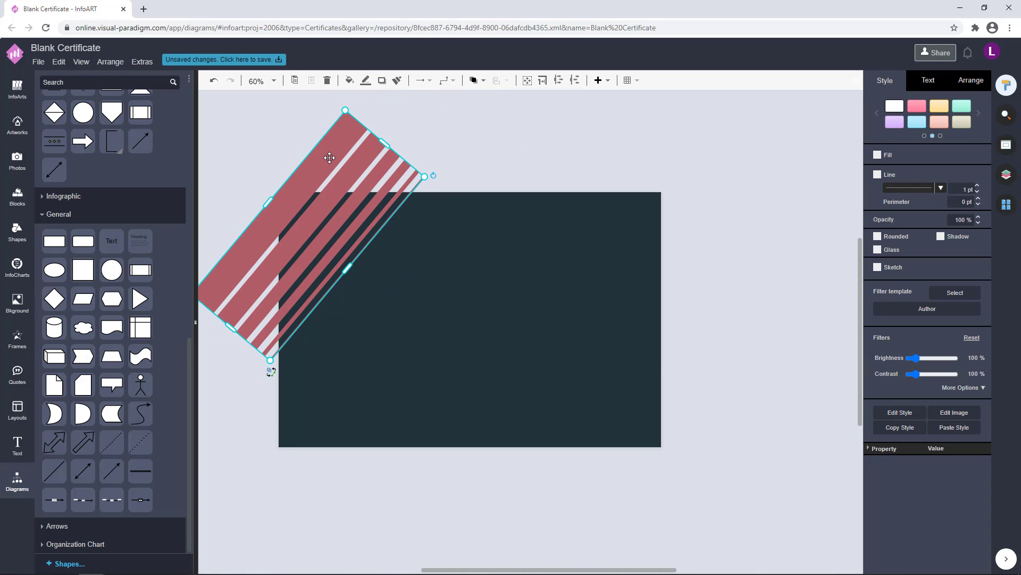
key("ctrl+v")
left_click_drag(505, 216, 243, 342)
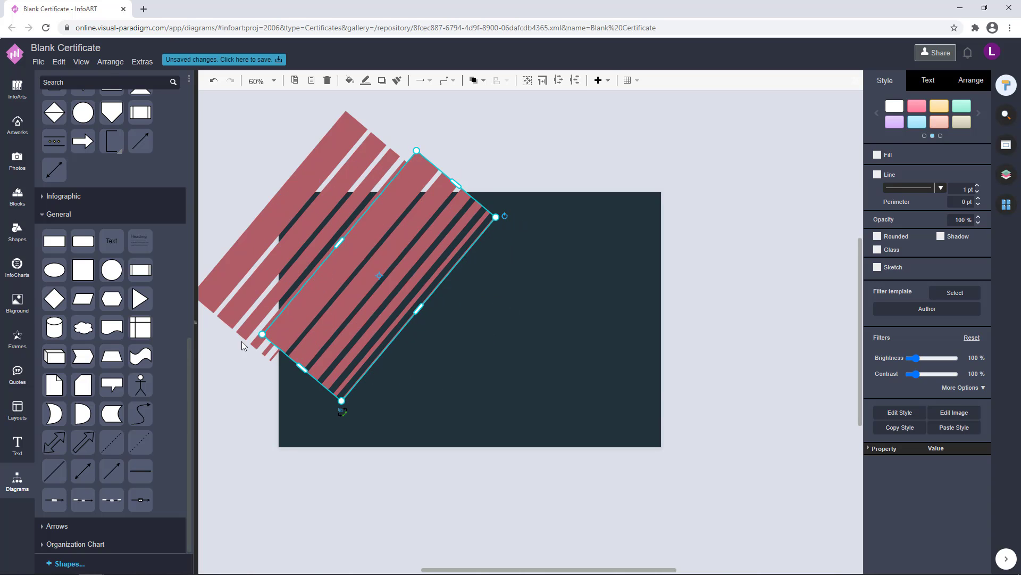
left_click_drag(369, 345, 621, 474)
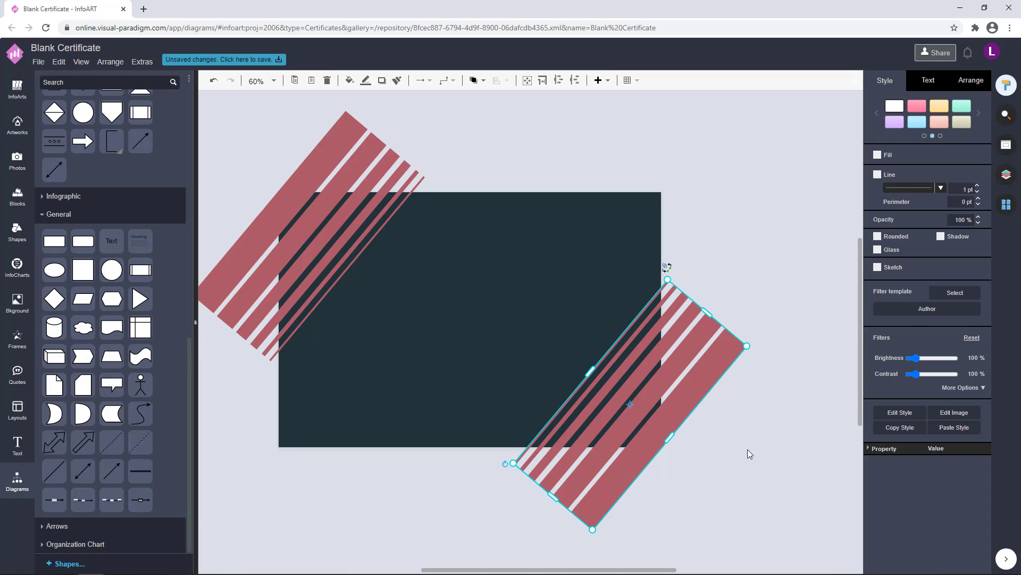
left_click(739, 433)
Step: Add a rectangle to the page, fill it with a light cream colour and remove its outline
left_click_drag(83, 241, 493, 308)
left_click(969, 154)
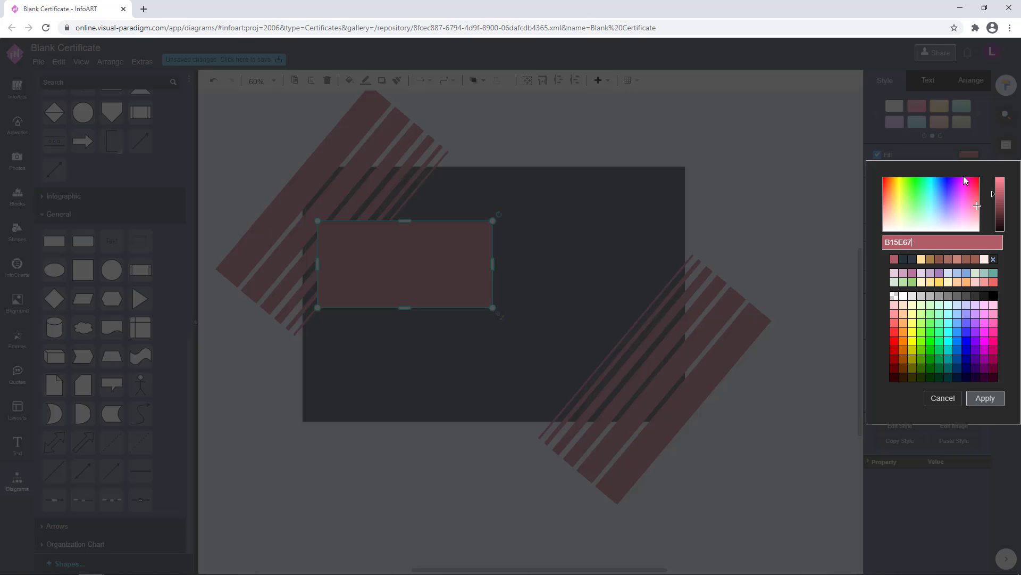
key("ctrl+v")
key("Return")
left_click(878, 188)
Step: Enlarge the cream rectangle to cover the page with an even dark border around it, and round its corners
left_click_drag(422, 268, 426, 233)
left_click_drag(494, 225, 671, 226)
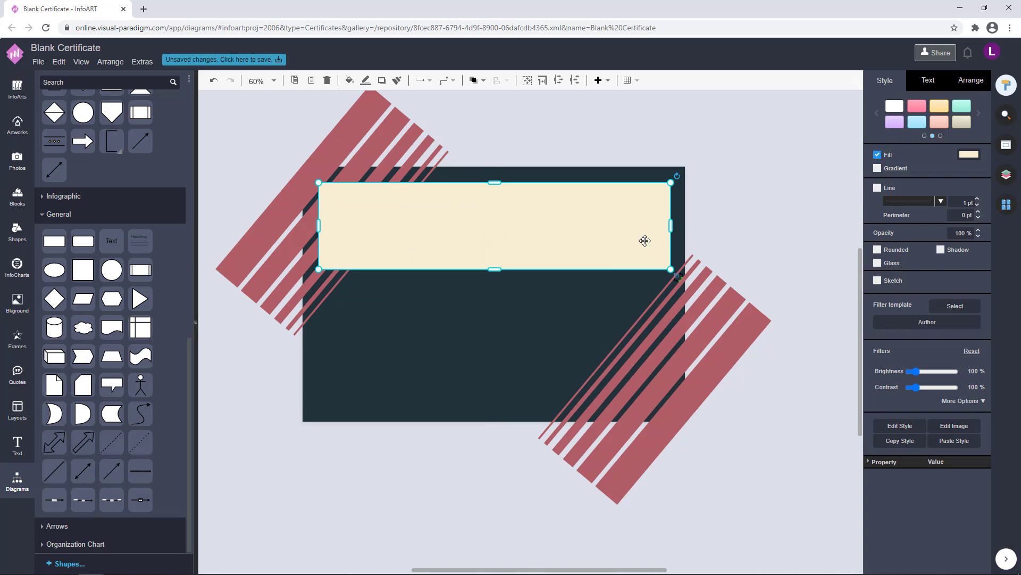
left_click_drag(495, 270, 495, 398)
left_click(884, 247)
left_click(771, 213)
left_click_drag(549, 275, 544, 285)
mouse_move(766, 233)
left_mouse_down()
mouse_move(746, 217)
mouse_move(782, 203)
mouse_move(771, 225)
left_mouse_up()
left_click(533, 212)
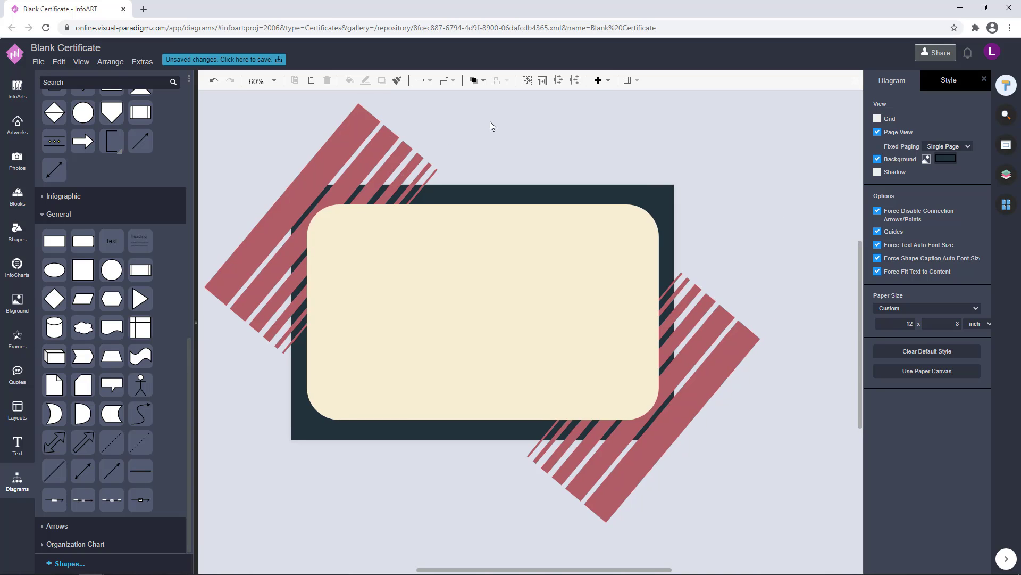
Step: Add a text box in the upper part of the cream panel reading "CERTIFICATE OF APPRECIATION"
double_click(490, 122)
left_click_drag(603, 174, 493, 264)
double_click(497, 264)
type("CERTIFICATE OF APPRECIATI")
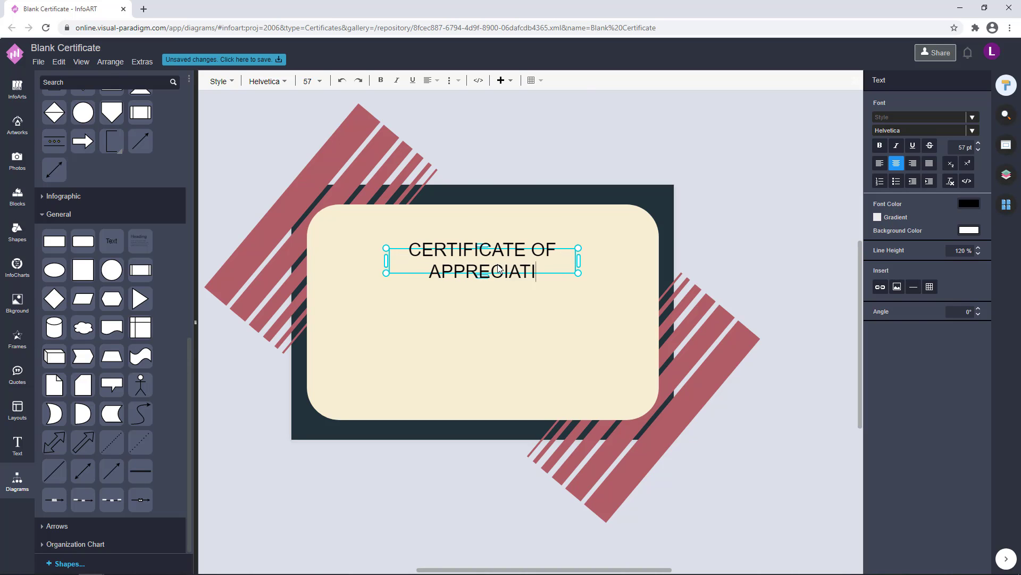
type("ON")
Step: Set the certificate heading's font to Amaranth
left_click(543, 246)
double_click(543, 247)
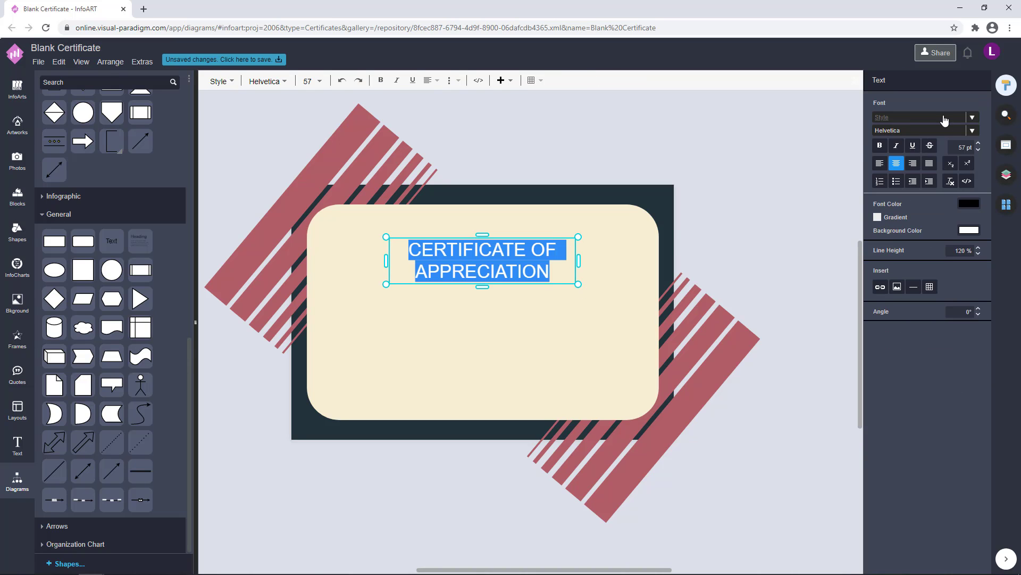
left_click(973, 131)
scroll(915, 255, "down", 8)
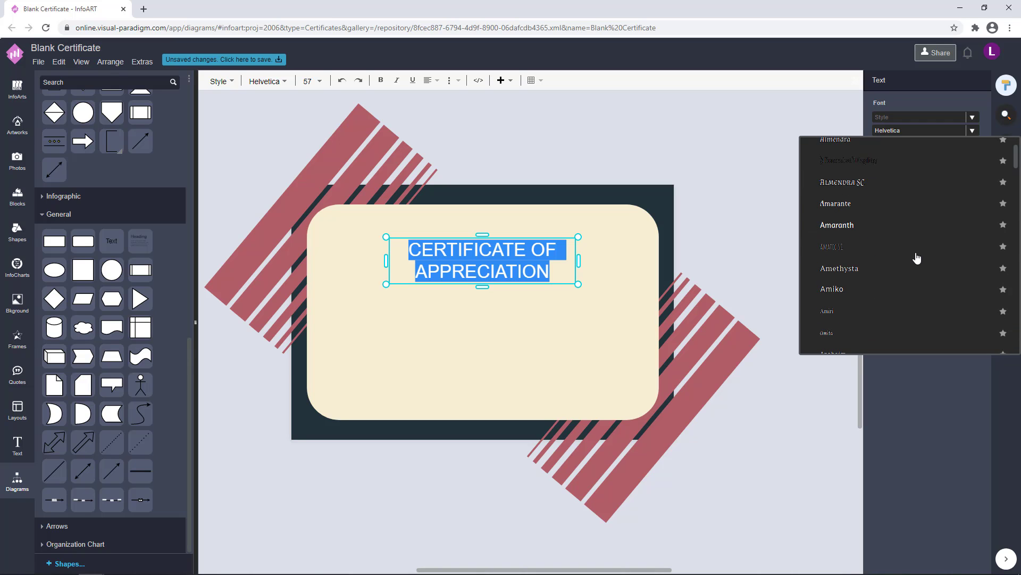
left_click(899, 227)
Step: Set the certificate heading's font to Alata
left_click(972, 131)
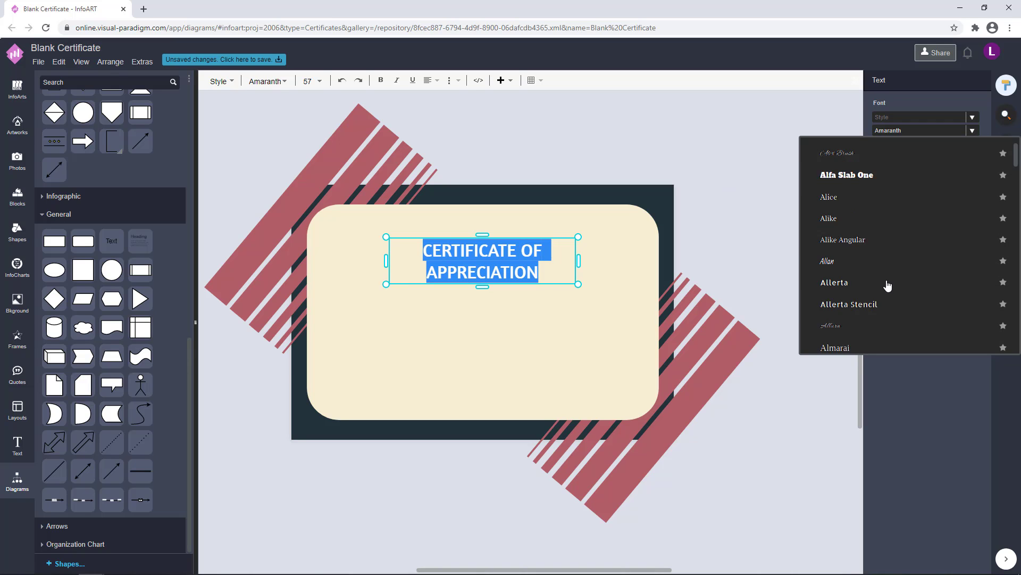
scroll(887, 286, "down", 8)
scroll(887, 286, "down", 8)
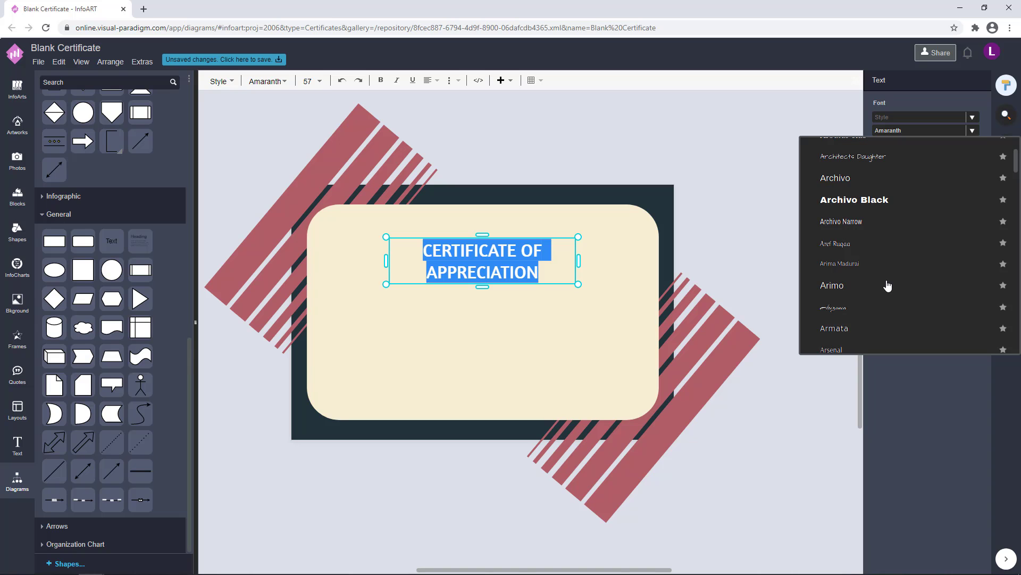
scroll(888, 285, "up", 15)
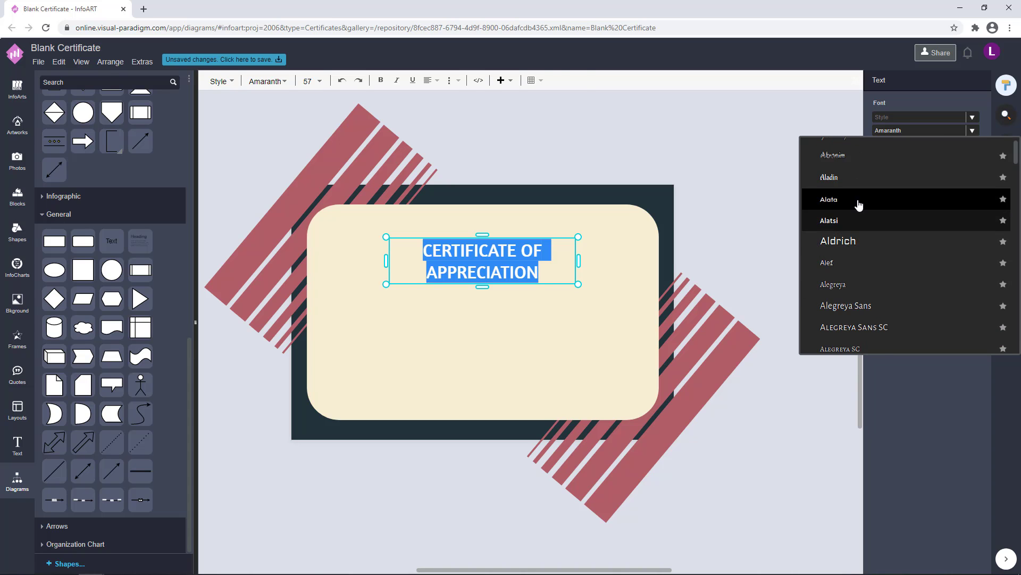
left_click(859, 204)
left_click(759, 178)
Step: Set the line height of the whole certificate heading to 110 %
double_click(494, 252)
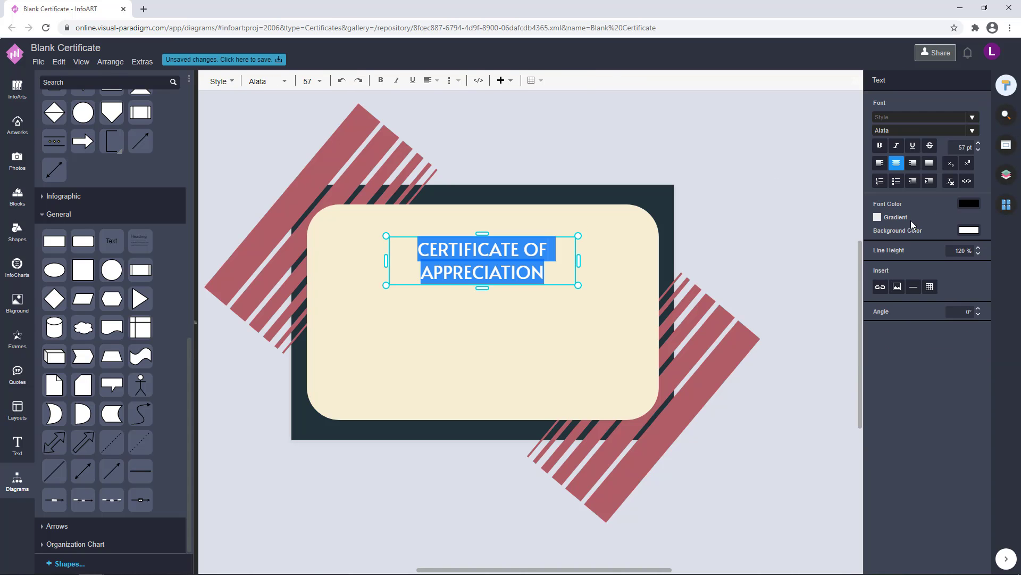
left_click(978, 254)
left_click(772, 223)
Step: Set the certificate heading's font colour to the dark page colour 22333A
left_click(531, 250)
left_click(928, 80)
left_click(969, 200)
left_click(912, 305)
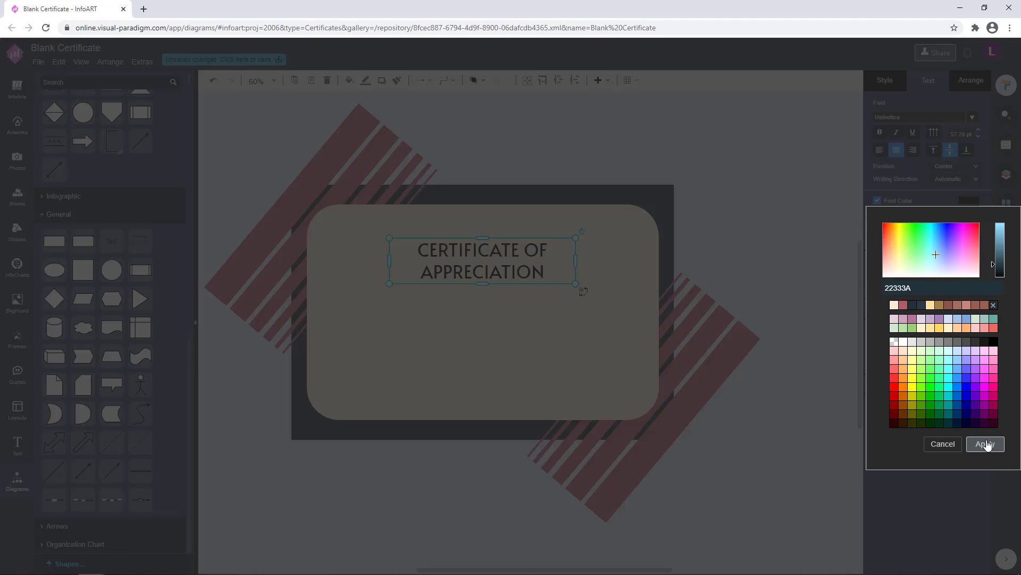
left_click(986, 443)
left_click(969, 201)
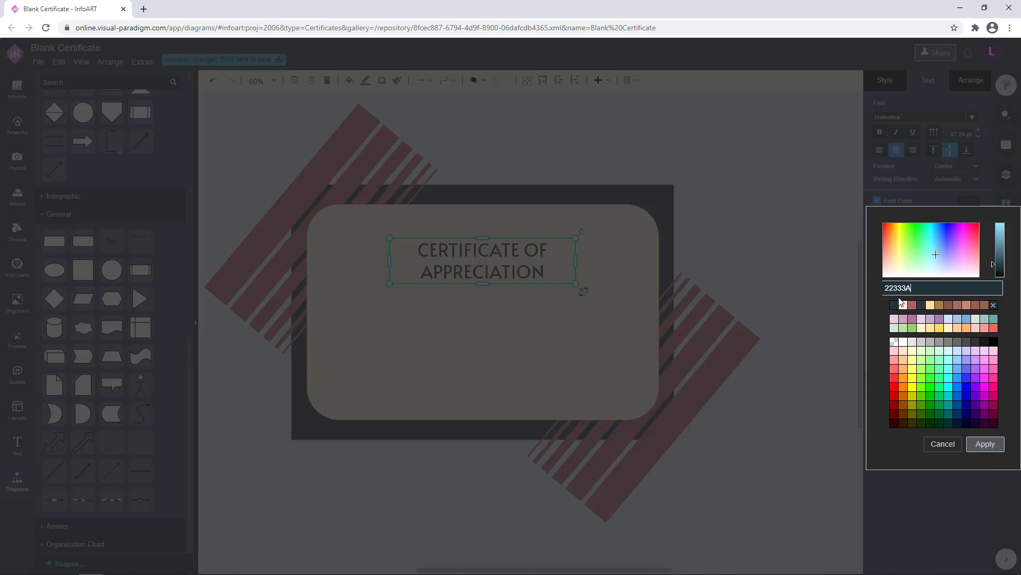
left_click(985, 443)
scroll(744, 259, "down", 1)
left_click(506, 245)
left_click(697, 192)
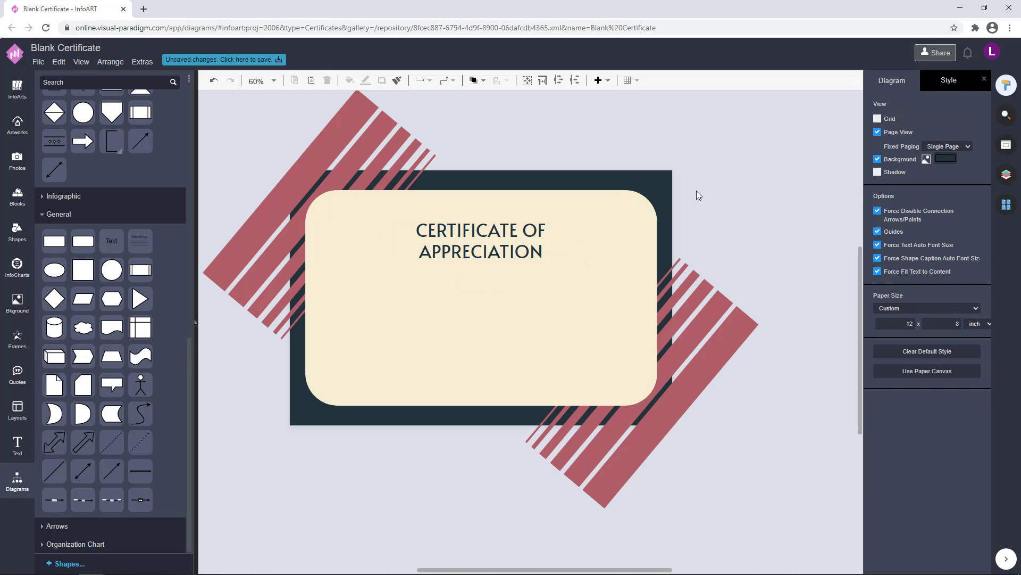
Step: Add the line "This certificate is presented to" in 22 pt Alata and place it just below the heading
left_click_drag(507, 234, 500, 297)
double_click(500, 295)
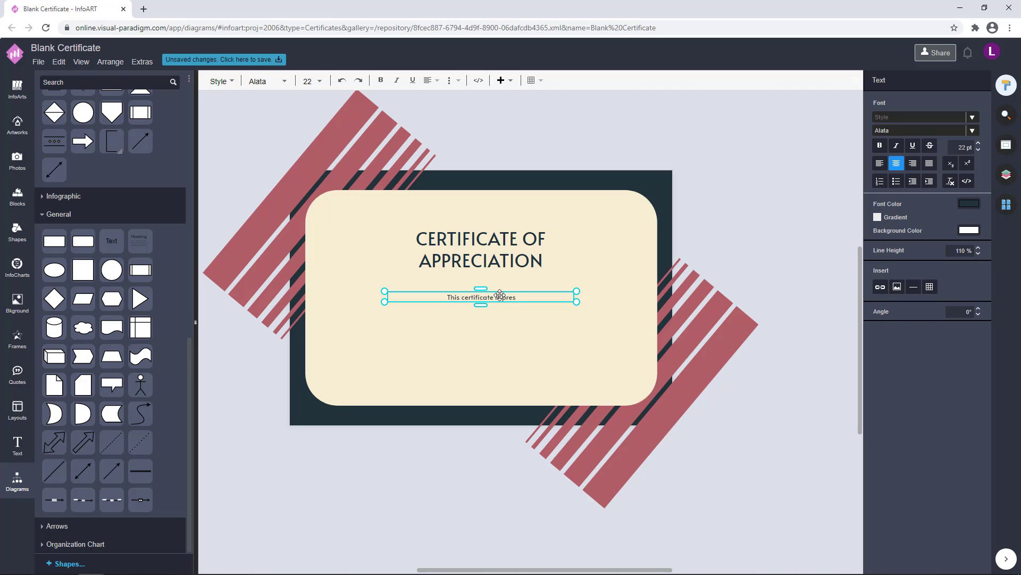
left_click(719, 215)
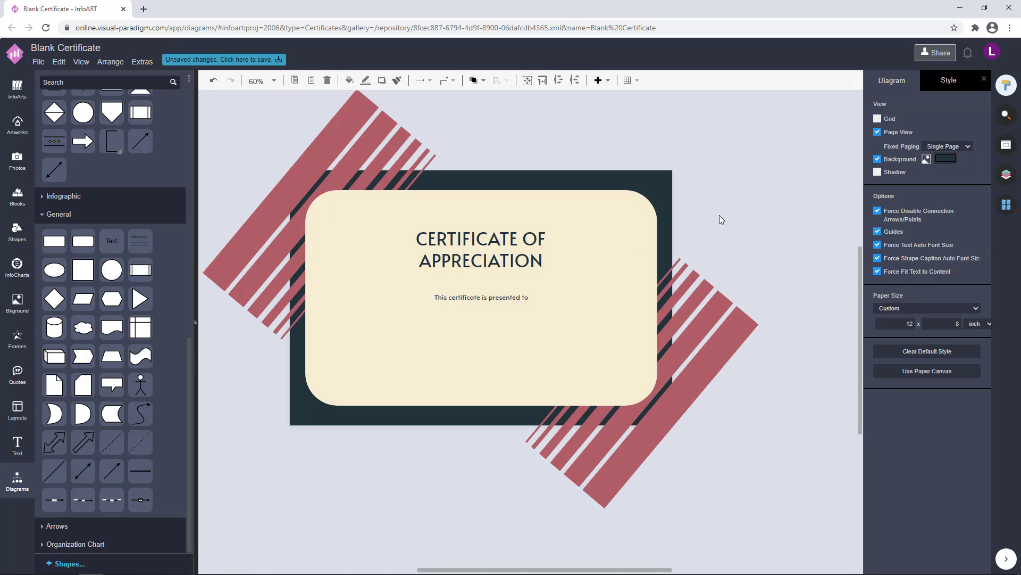
left_click_drag(511, 301, 505, 295)
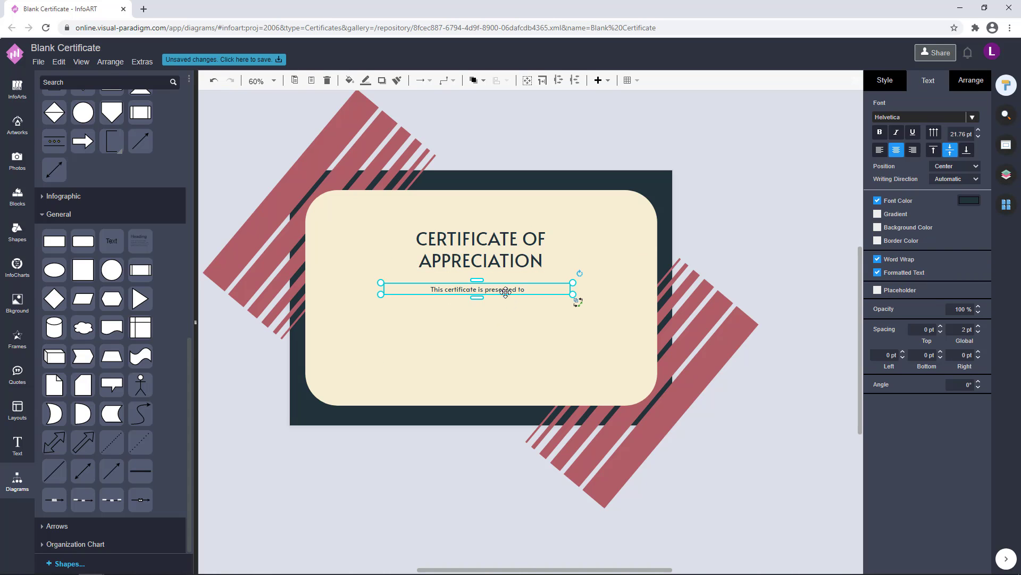
Step: Place an enlarged 42 pt copy of the line "This certificate is presented to" below the original and set its font to Hammersmith One
left_click_drag(578, 301, 573, 335)
left_click_drag(479, 322, 479, 294)
double_click(512, 324)
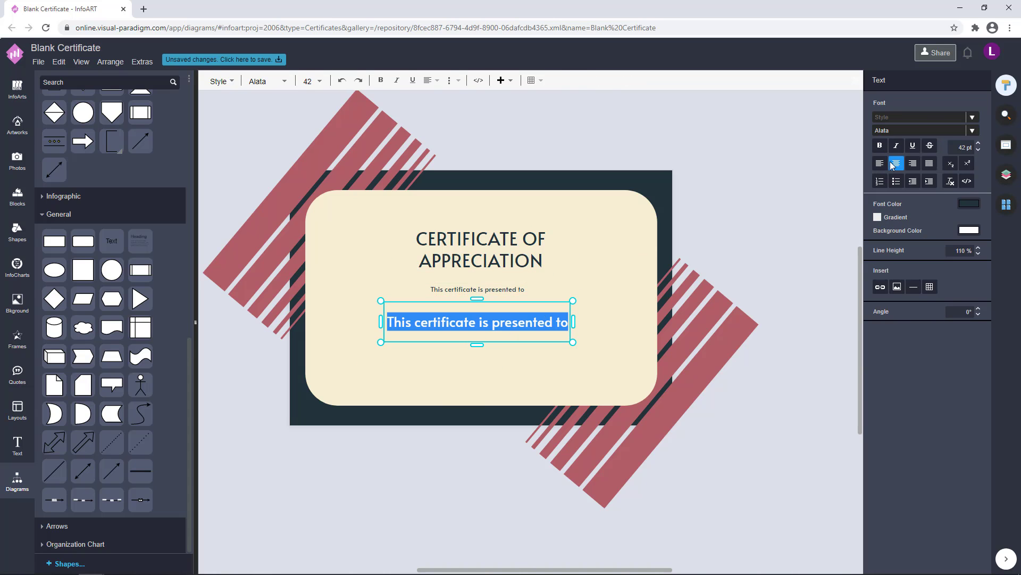
left_click(972, 131)
scroll(903, 253, "down", 6)
scroll(903, 253, "down", 10)
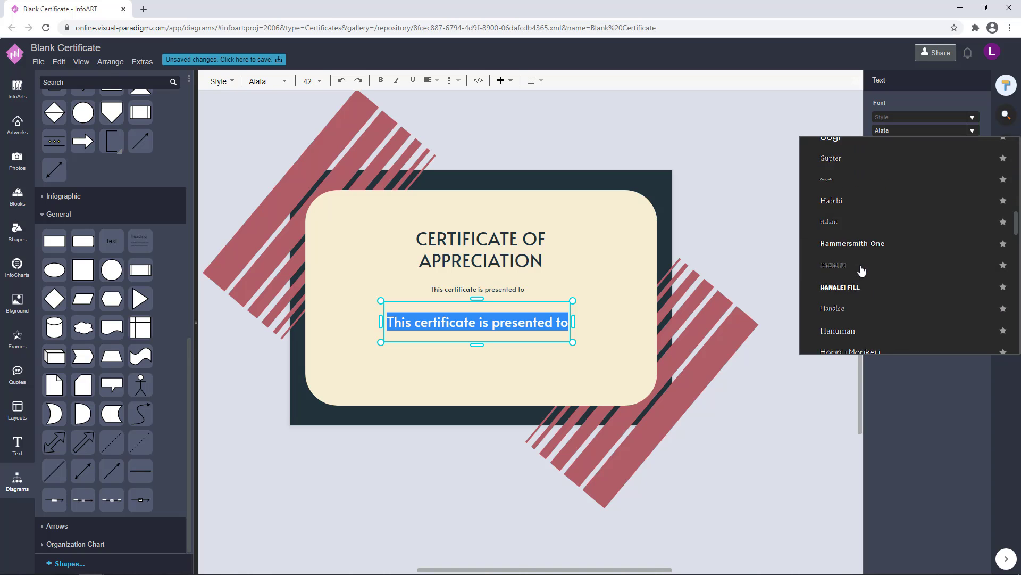
left_click(873, 349)
left_click(532, 359)
left_click(477, 332)
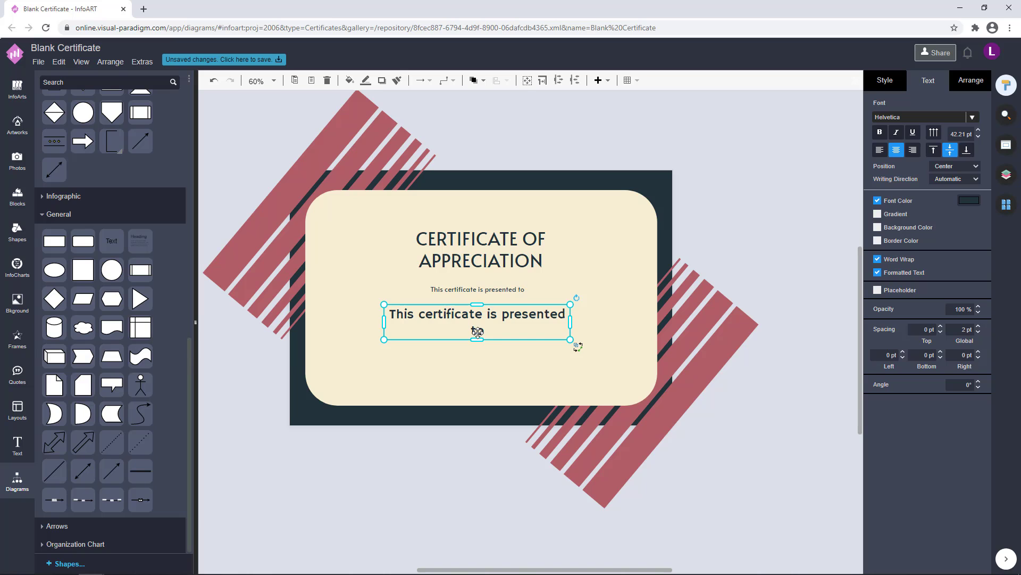
Step: Replace the copied line's text with the recipient's full name in capitals, including the middle initial
double_click(477, 332)
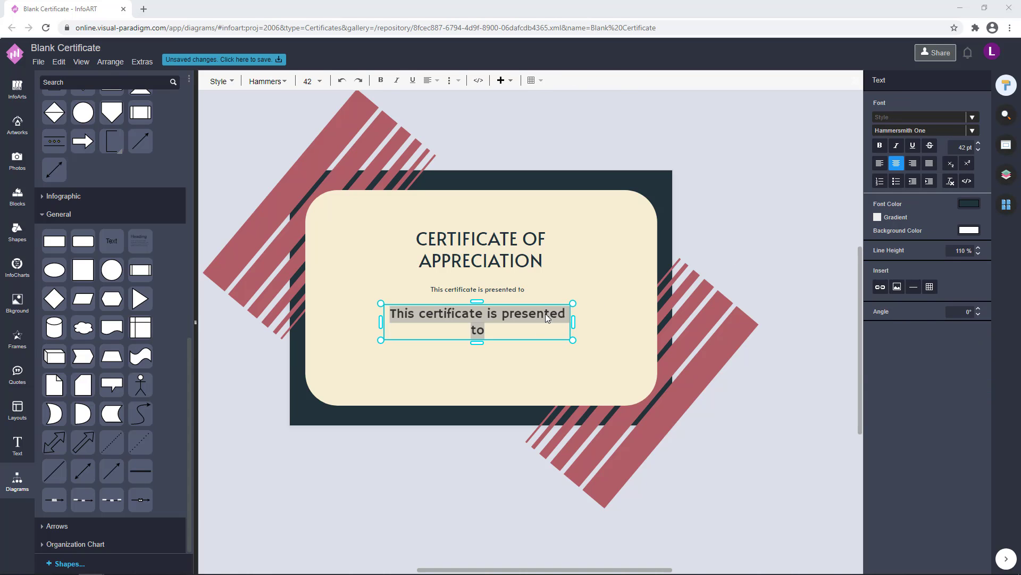
double_click(508, 315)
type("THERESE DIXON")
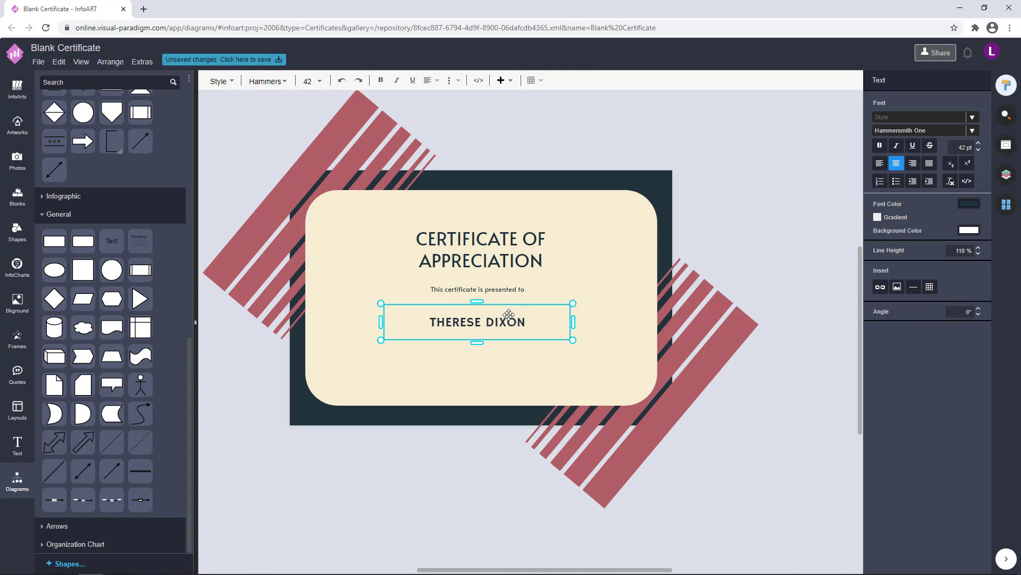
left_click(573, 287)
left_click(512, 322)
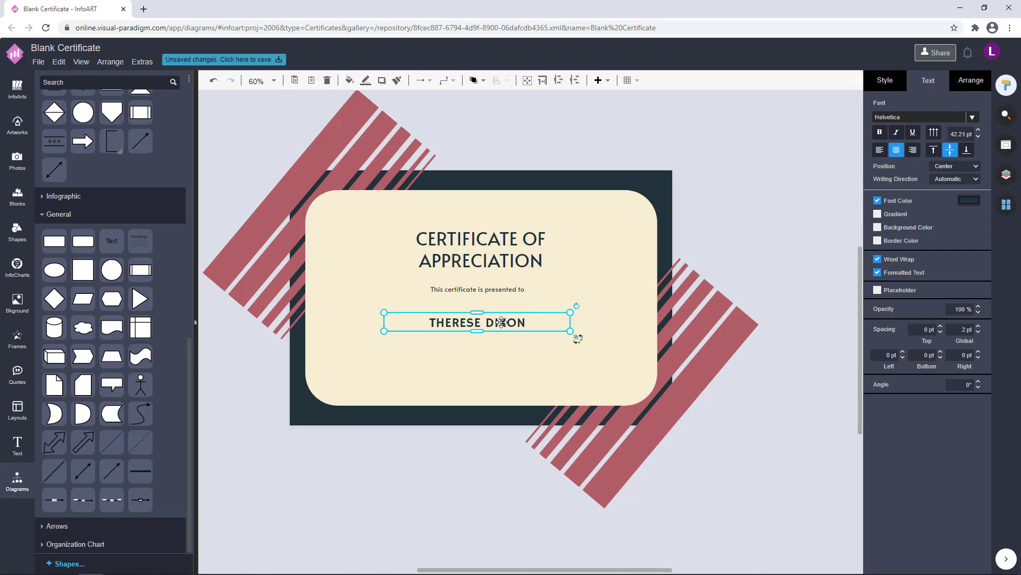
double_click(502, 322)
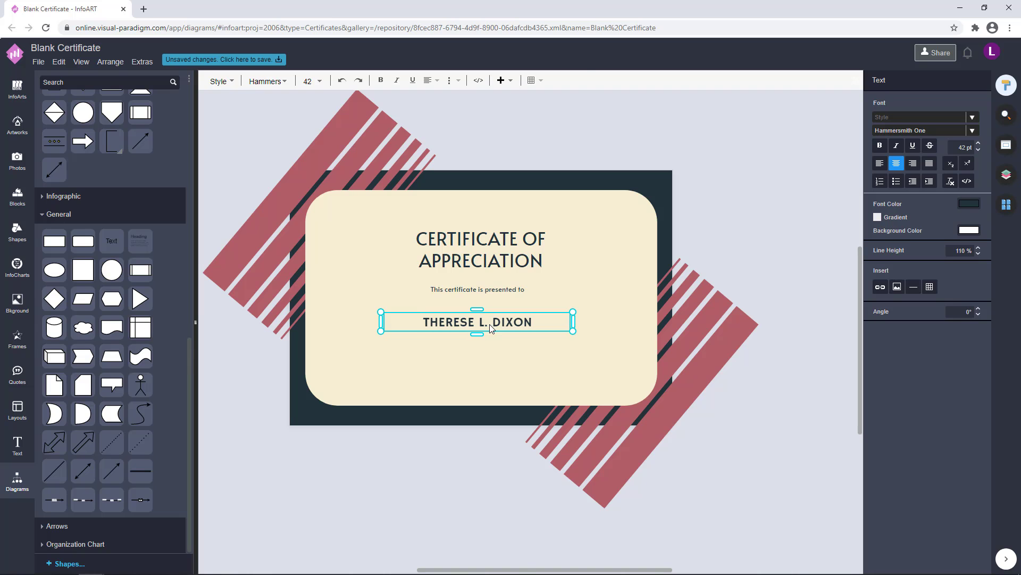
left_click(715, 253)
Step: Enlarge the recipient's name to about 74 pt and centre it beneath the line "This certificate is presented to"
left_click(500, 326)
left_click_drag(570, 332, 594, 339)
left_click_drag(528, 342, 555, 320)
left_click(646, 243)
left_click(744, 200)
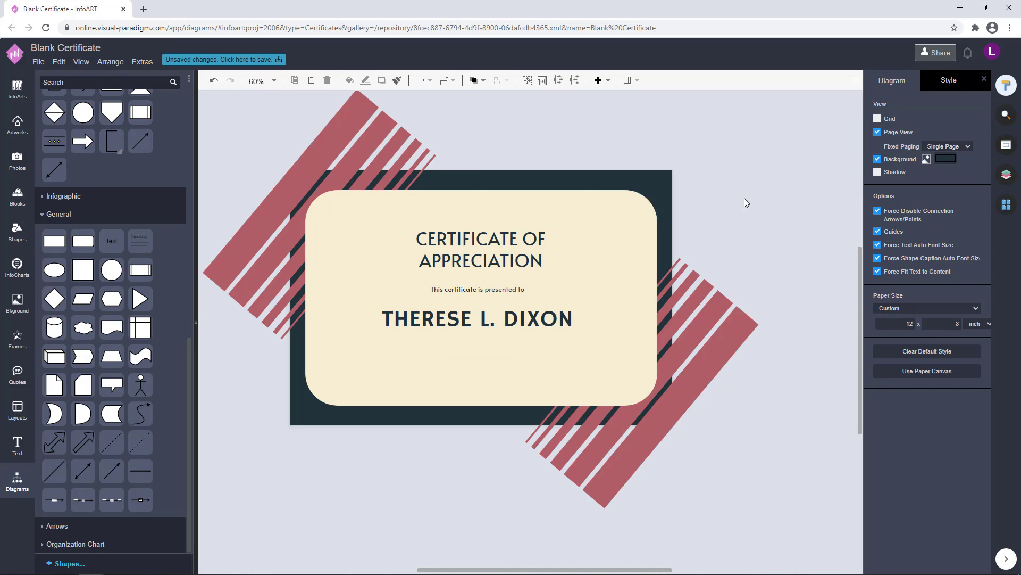
Step: Set the heading's font to Hammersmith One, shrink it to about 51 pt and move it up towards the panel's upper edge
double_click(552, 236)
left_click(973, 131)
scroll(912, 235, "down", 15)
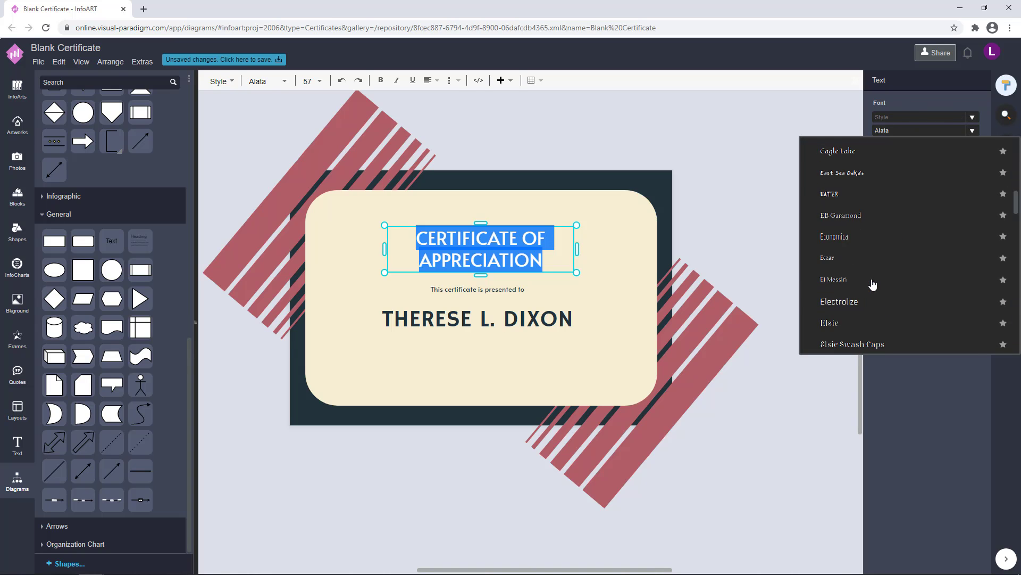
scroll(873, 285, "down", 20)
scroll(872, 285, "up", 16)
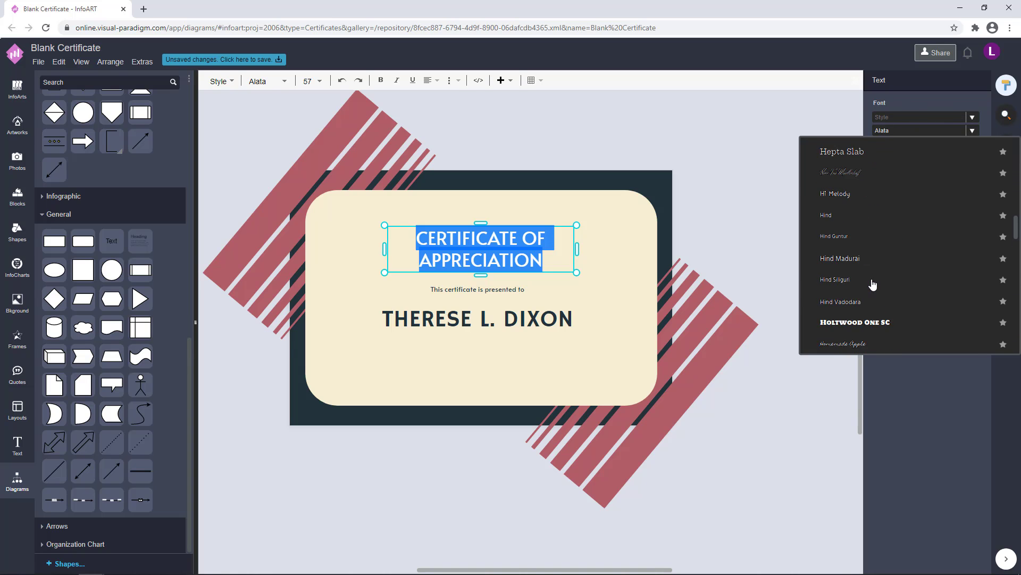
left_click(850, 156)
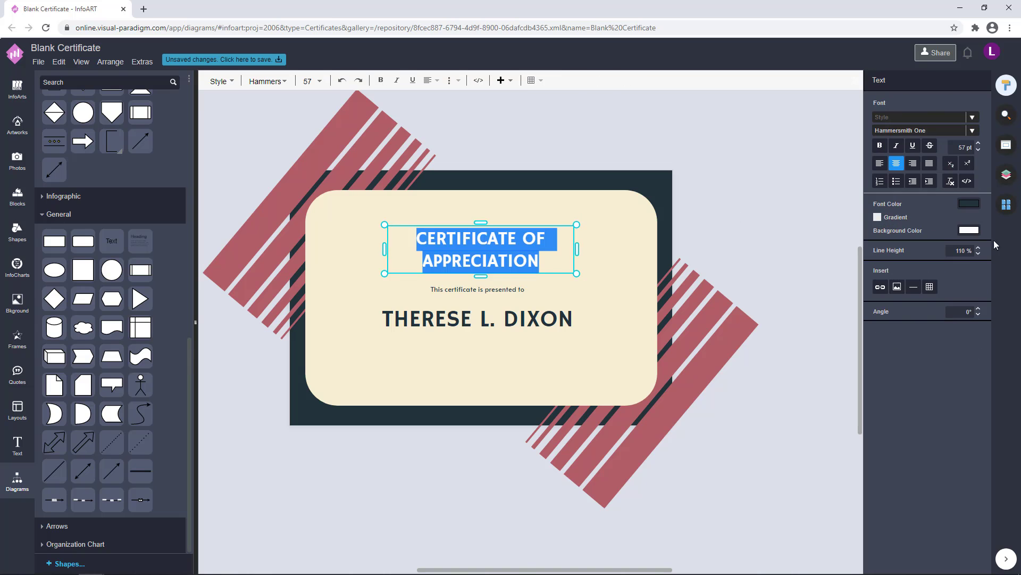
left_click(839, 235)
left_click_drag(576, 273, 556, 270)
left_click_drag(492, 251, 501, 233)
Step: Try a 36 pt size on the line "This certificate is presented to", shrink it again and move it up under the heading
double_click(513, 289)
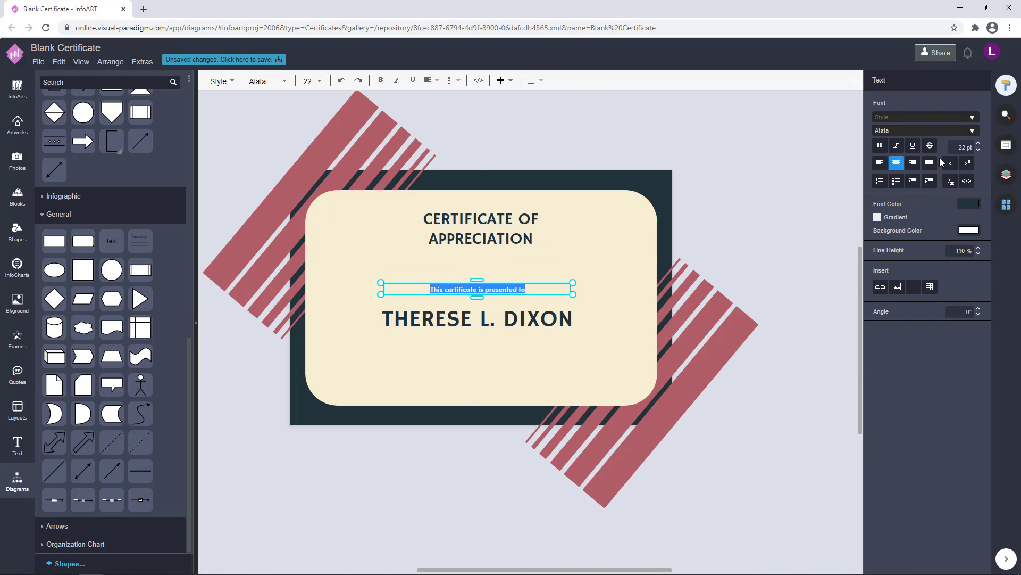
type("36")
key("Return")
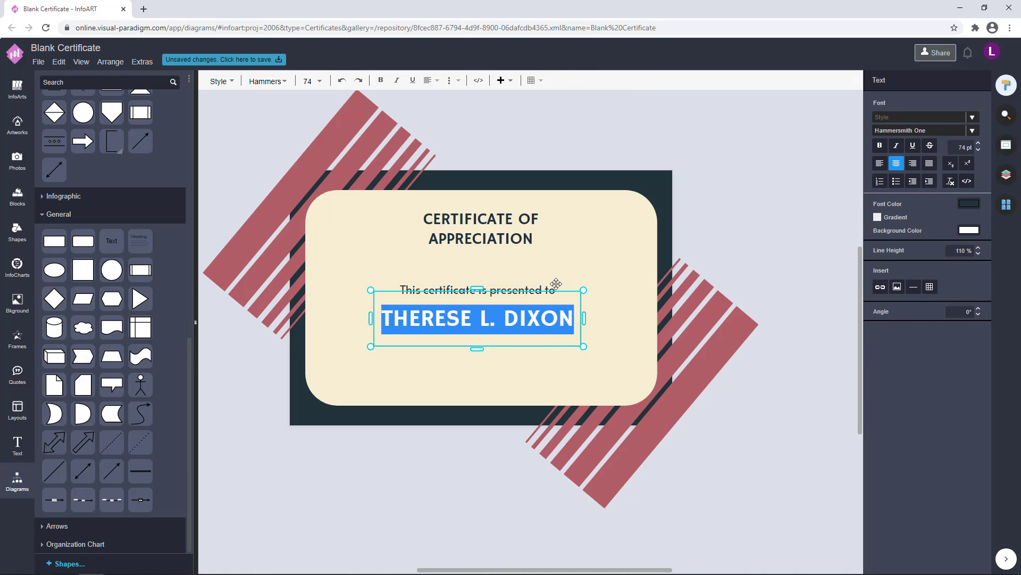
left_click_drag(572, 281, 504, 338)
left_click_drag(496, 291, 538, 261)
left_click_drag(505, 267, 521, 237)
Step: Move the recipient's name up closer to the line "This certificate is presented to"
left_click(505, 201)
left_click(504, 223)
left_click(660, 225)
left_click_drag(534, 364, 530, 295)
Step: Put the heading CERTIFICATE OF APPRECIATION on a single line and lower the line "This certificate is presented to" slightly
left_click(505, 209)
left_click(485, 229)
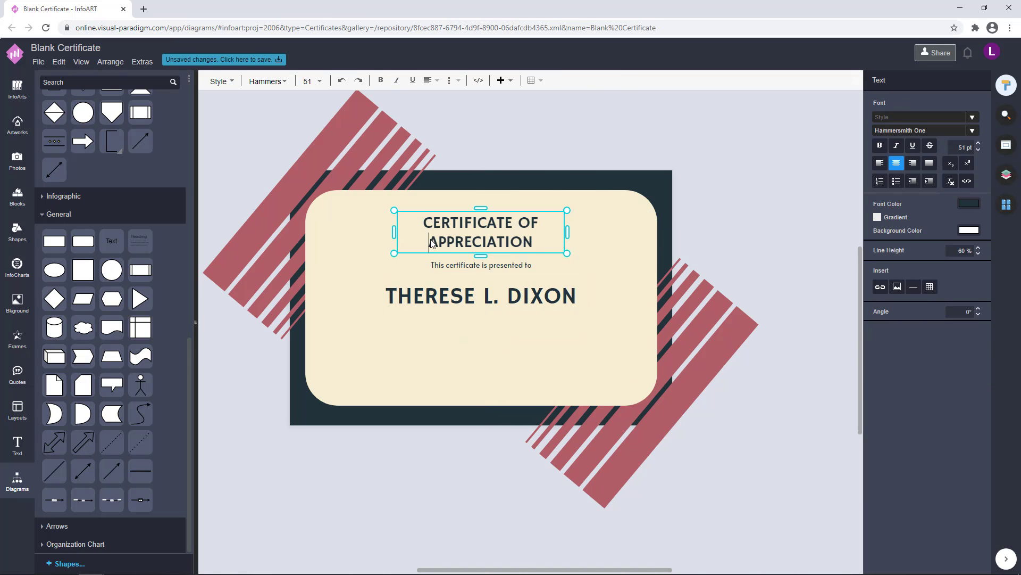
left_click_drag(480, 258, 503, 272)
left_click(740, 203)
left_click(574, 236)
left_click(706, 234)
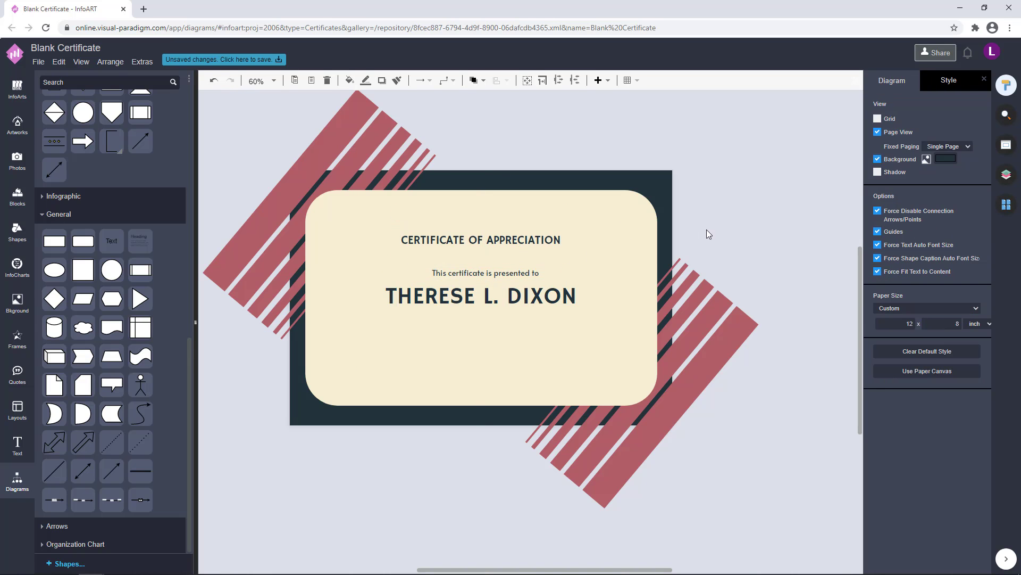
Step: Enlarge the single-line heading to about 38 pt and centre it on the panel
left_click(525, 296)
left_click_drag(539, 237, 550, 244)
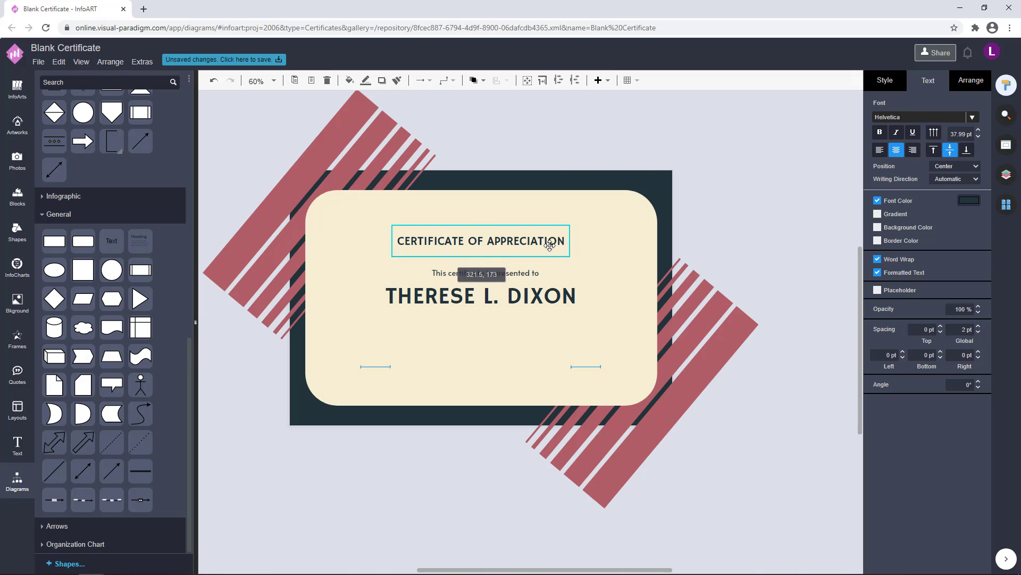
left_click(529, 276, "shift")
left_click(572, 221)
left_click(519, 271)
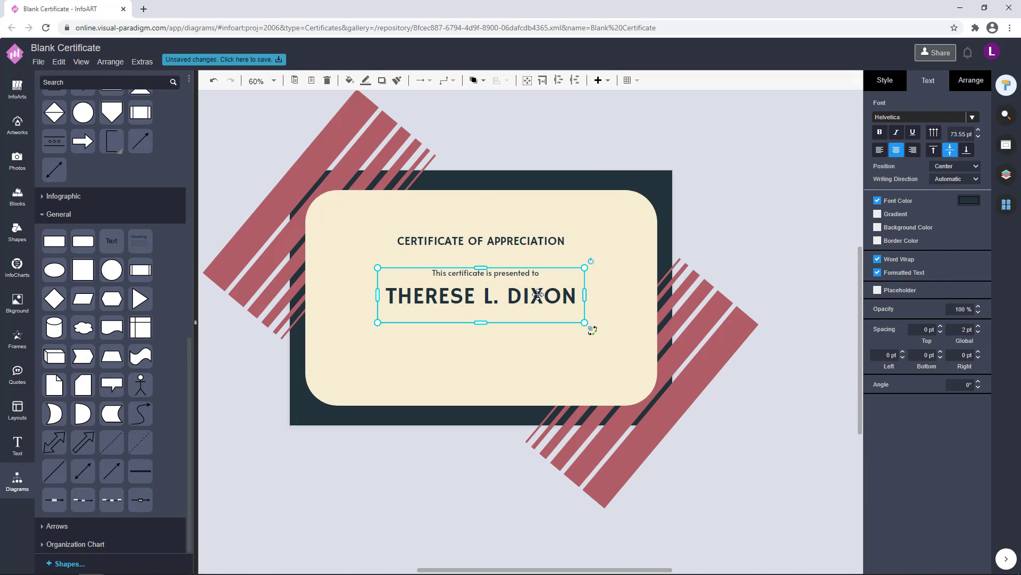
Step: Lower the recipient's name and align the horizontal centres of the heading, the line beneath it and the name
left_click_drag(538, 295, 538, 317)
left_click(528, 273, "shift")
left_click(540, 243, "shift")
left_click(970, 82)
left_click(898, 350)
left_click(739, 229)
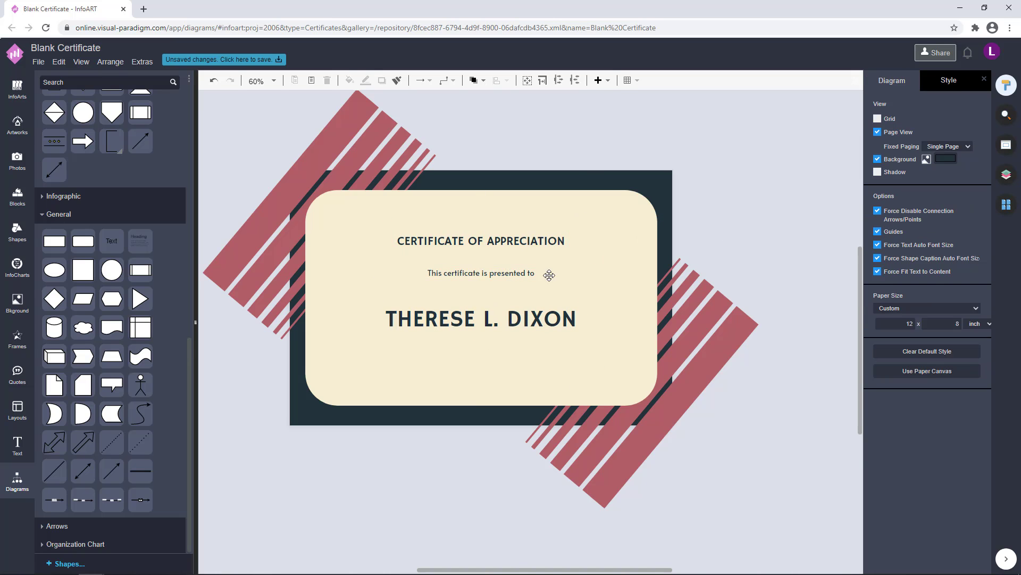
Step: Lower the line "This certificate is presented to" slightly and bring the recipient's name back up close beneath it
left_click_drag(525, 274, 564, 298)
left_click(519, 317, "shift")
left_click(580, 229)
left_click(521, 278)
left_click(527, 269)
left_click(525, 275)
left_click(525, 275)
left_click(528, 276)
left_click(712, 258)
left_click(784, 223)
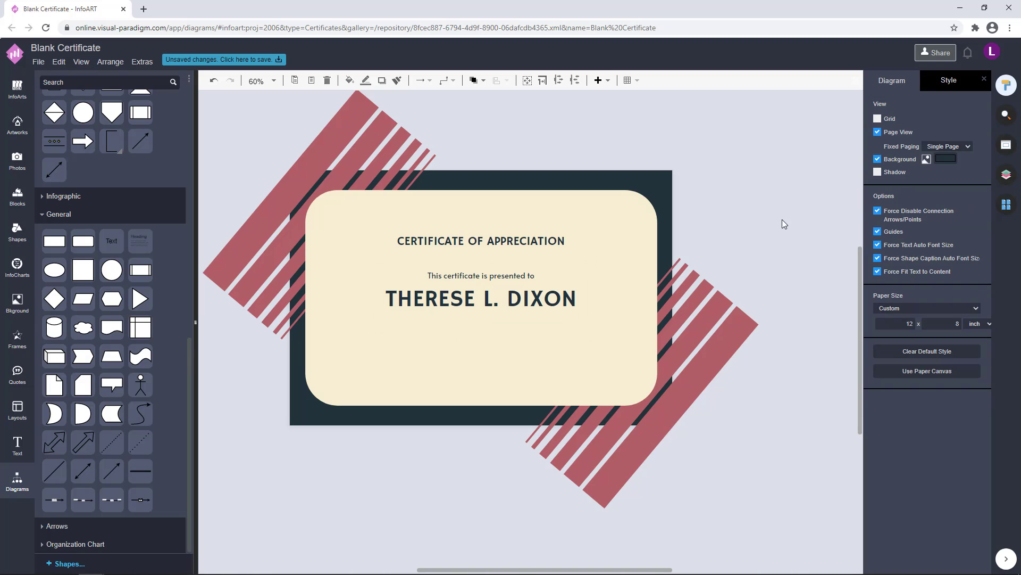
Step: Nudge the recipient's name and the heading down slightly to even out the spacing between the text lines
left_click(525, 275)
left_click(544, 239)
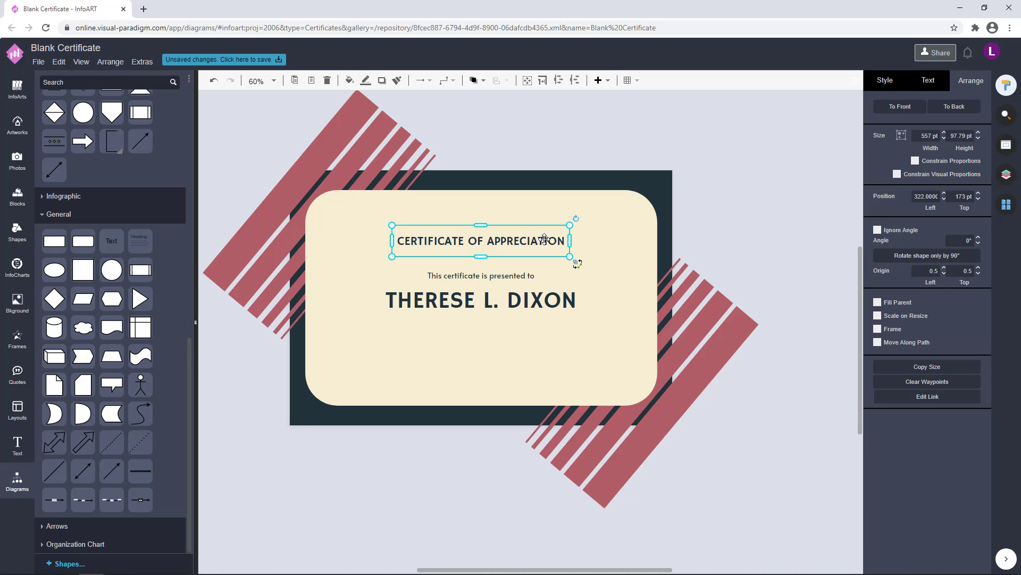
left_click(711, 206)
left_click(540, 248)
left_click(726, 200)
left_click_drag(543, 243, 543, 246)
left_click(719, 203)
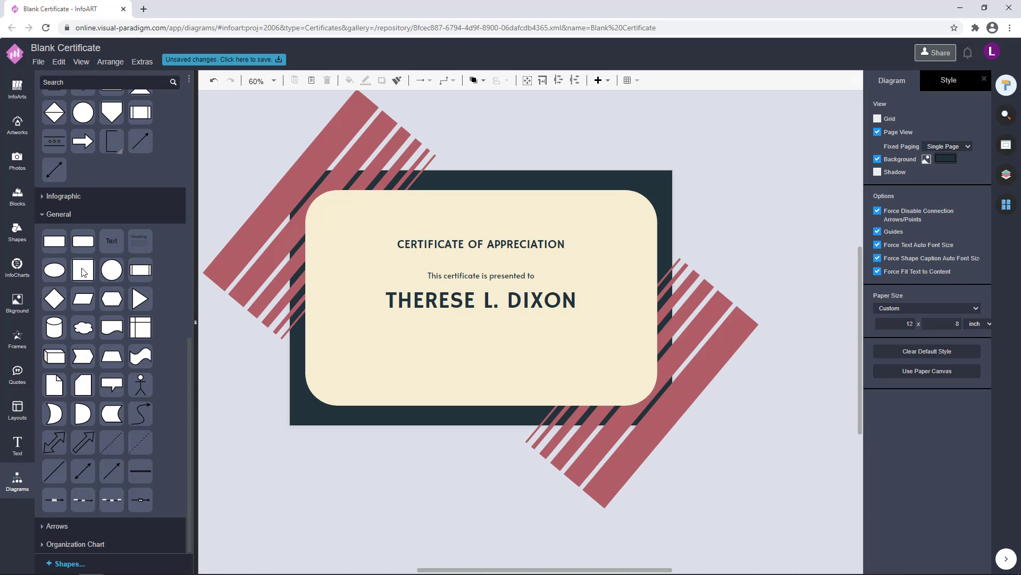
Step: Add a 120 by 60 pt rectangle below the recipient's name and fill it with the red of the stripes
left_click_drag(386, 352, 384, 352)
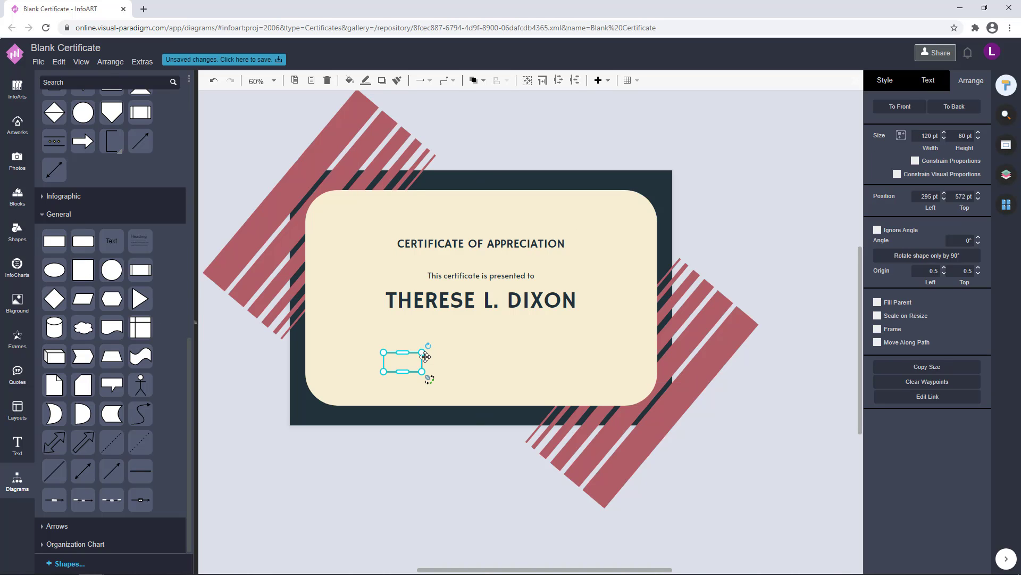
left_click(885, 81)
left_click(968, 154)
left_click(985, 399)
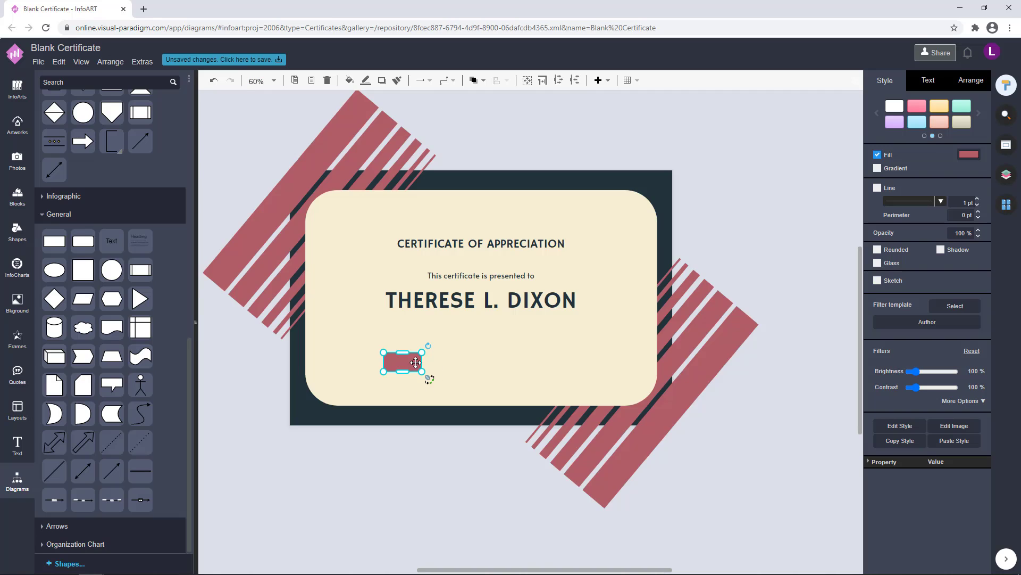
Step: Resize the red rectangle to about 270 by 50 pt and place a copy beside it with a small gap
scroll(434, 367, "up", 4)
left_click_drag(446, 333, 564, 332)
left_click_drag(465, 352, 465, 346)
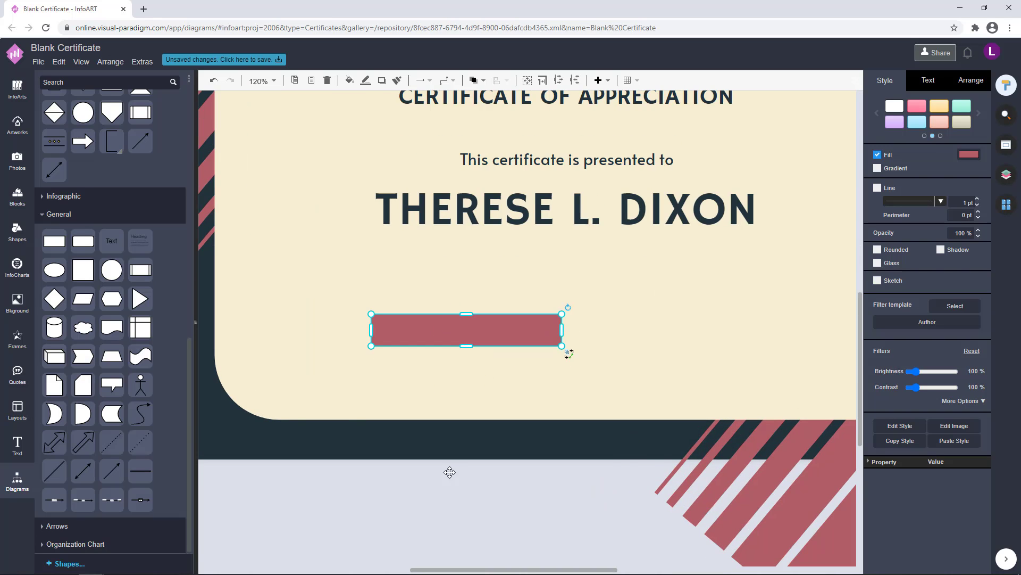
scroll(469, 427, "down", 5)
scroll(465, 369, "up", 5)
mouse_move(520, 372)
left_mouse_down()
mouse_move(495, 372)
mouse_move(533, 364)
left_mouse_up()
scroll(495, 372, "down", 5)
left_click_drag(740, 443, 713, 422)
left_click(538, 355)
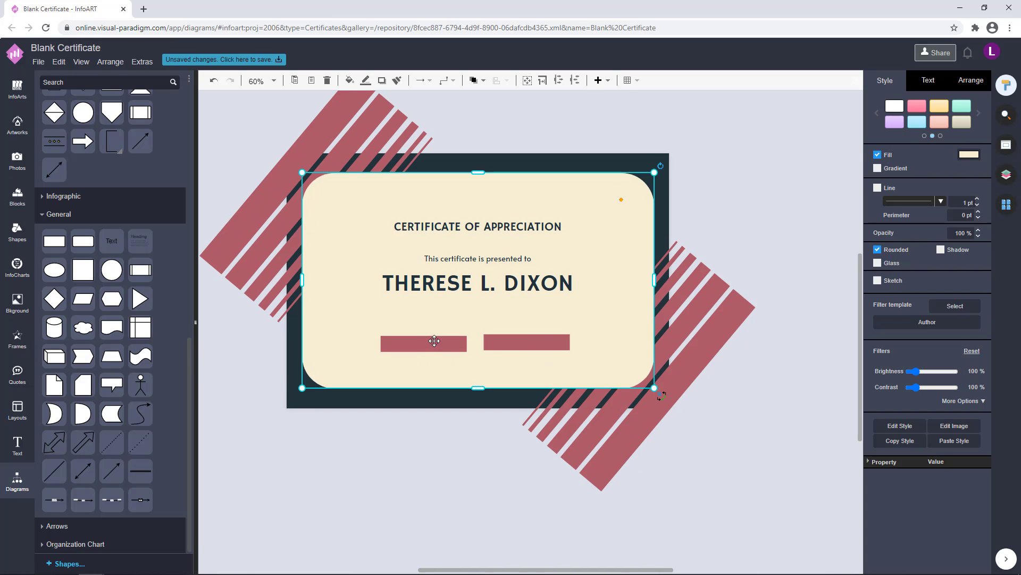
Step: Align the two red rectangles to the same height and shift the pair slightly towards the panel's centre
left_click(433, 343)
left_click(511, 342, "shift")
left_click(985, 83)
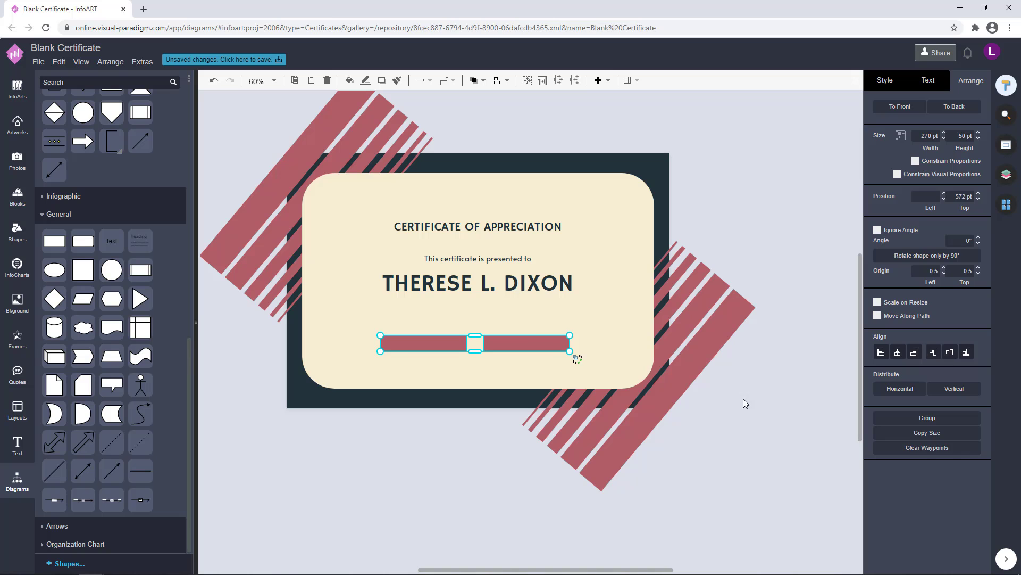
left_click_drag(534, 340, 534, 339)
left_click(576, 429)
left_click_drag(451, 458, 452, 435)
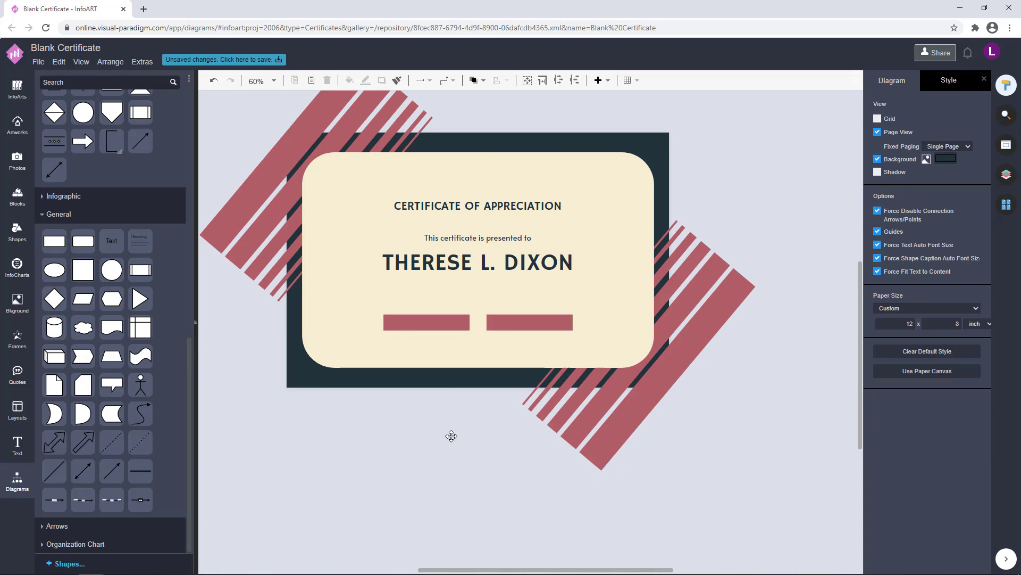
Step: Widen both red rectangles to about 276 pt and centre the pair under the name with a top position of 570 pt
left_click(418, 327)
left_click(517, 321, "shift")
scroll(384, 353, "up", 4)
left_click_drag(384, 291, 376, 292)
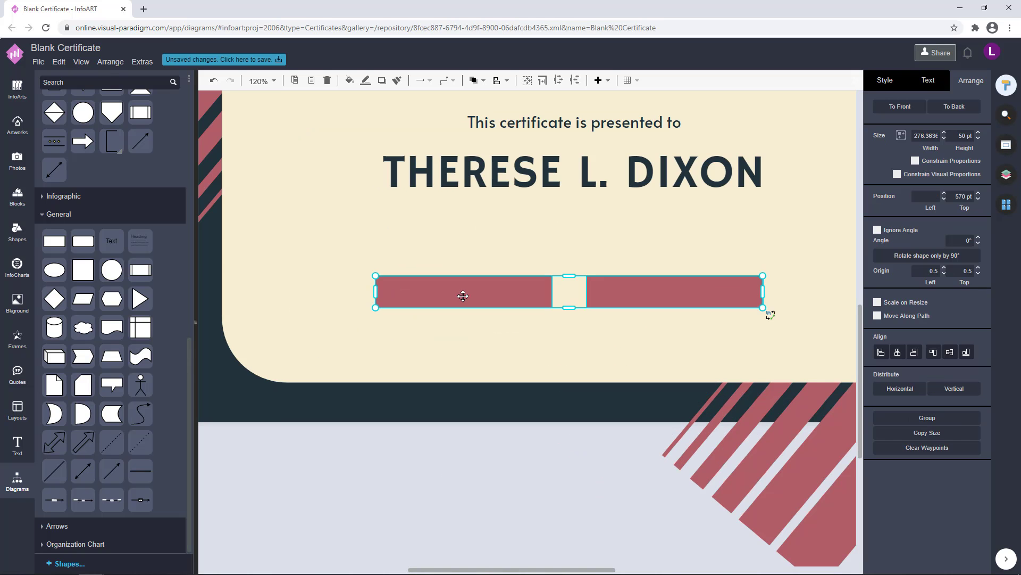
left_click_drag(463, 294, 467, 295)
left_click(422, 461)
scroll(422, 460, "down", 4)
Step: Nudge both red rectangles up to a top position of 568 pt
left_click(445, 365)
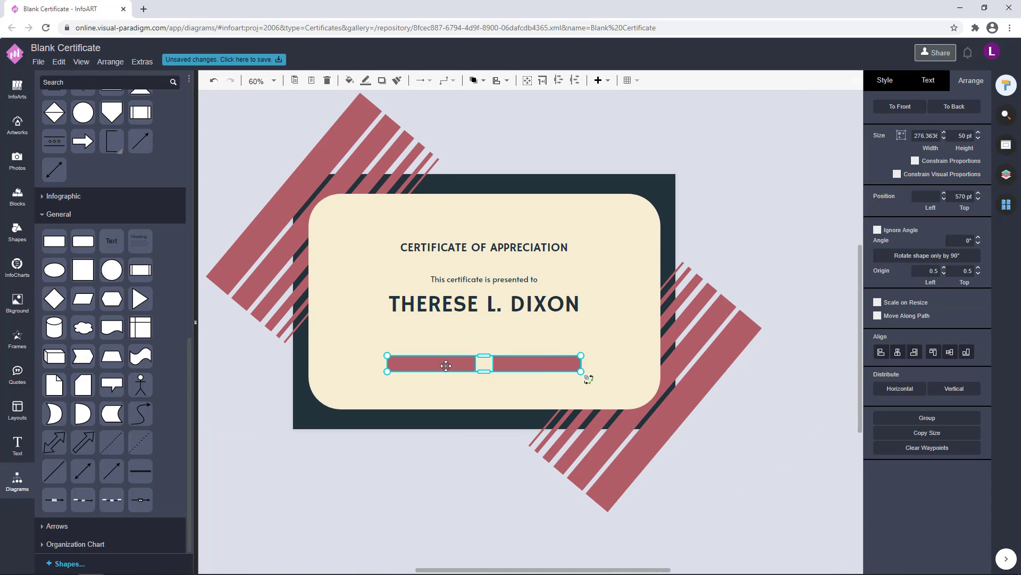
key("Up")
key("Up")
left_click(791, 410)
Step: Duplicate the two red rectangles and offset the copies slightly up and to the left, with a top position of 558 pt
left_click(457, 366)
left_click(500, 365, "shift")
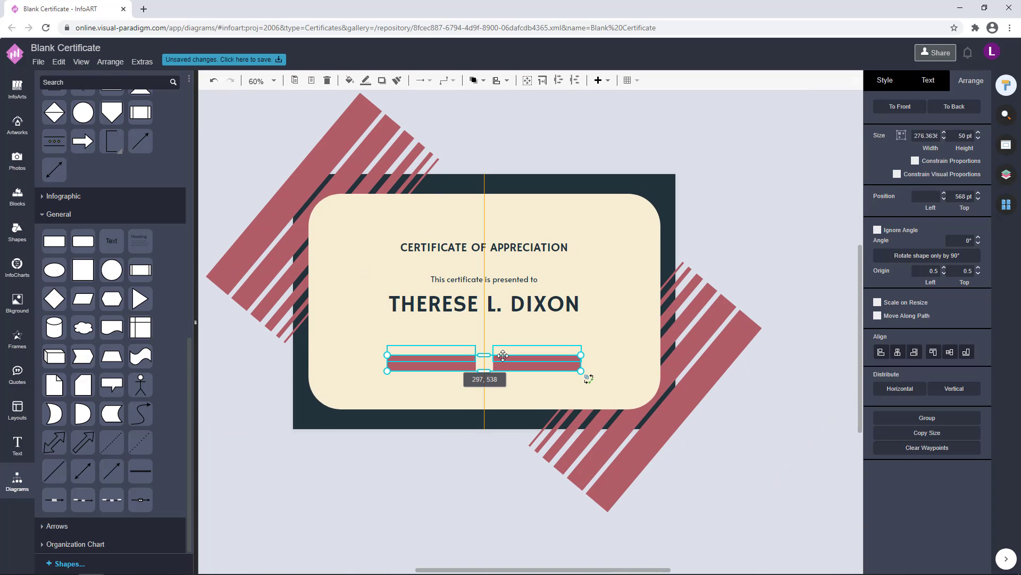
left_click_drag(503, 355, 503, 361)
left_click(473, 80)
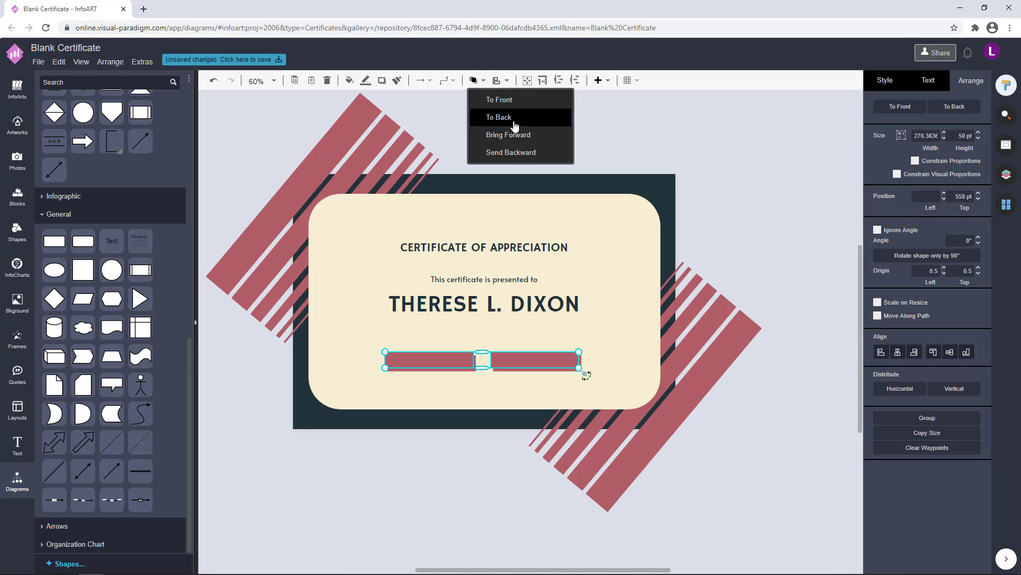
left_click(646, 401)
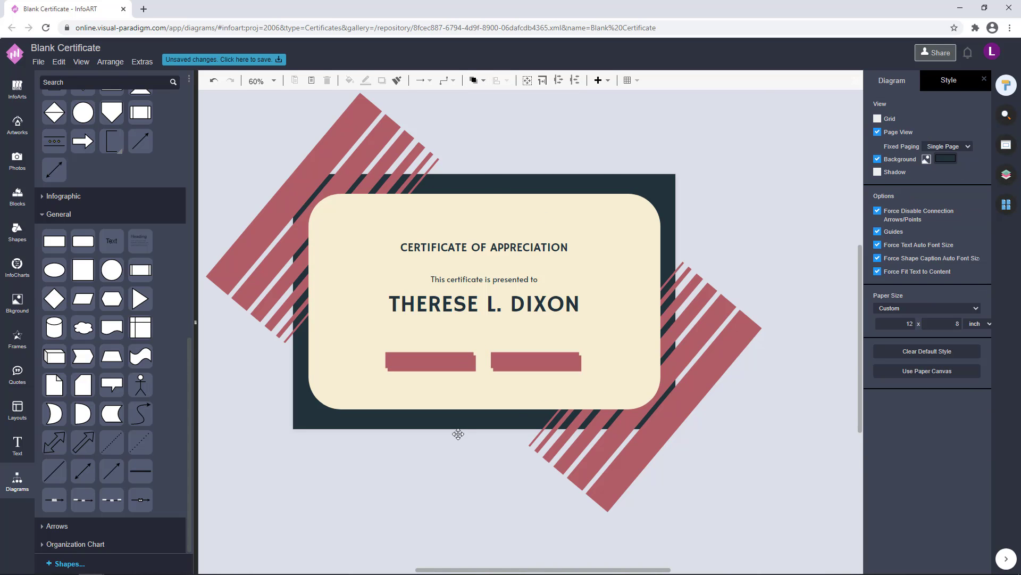
Step: Bring the original lower pair of red rectangles in front of the offset copies
scroll(458, 434, "up", 4)
left_click(492, 307)
left_click(532, 307, "shift")
left_click(477, 81)
left_click(492, 100)
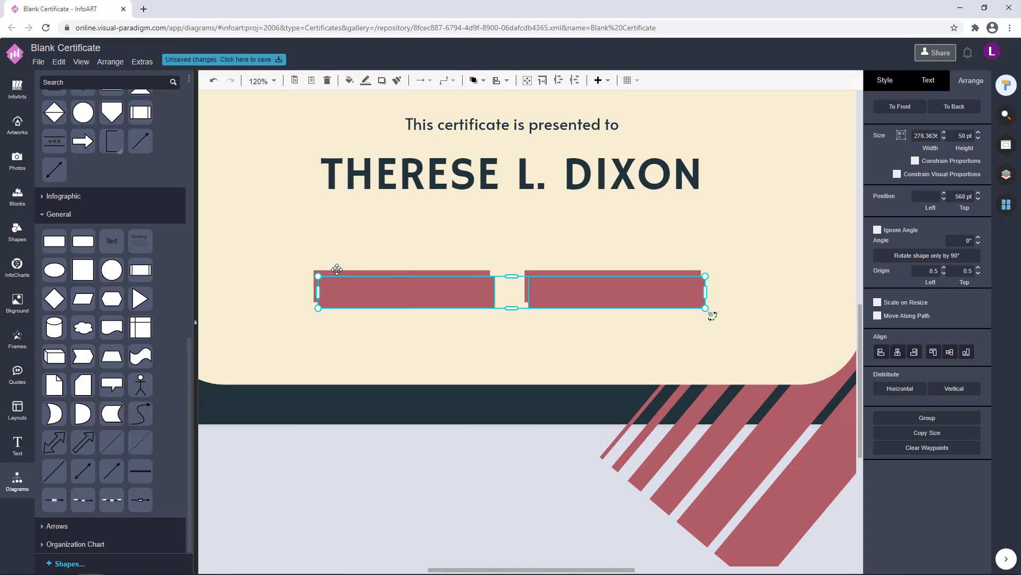
Step: Try to recolour the two offset rectangles behind the front pair by changing their font colour
left_click(351, 273)
left_click(551, 270, "shift")
left_click(529, 272)
left_click(482, 272, "shift")
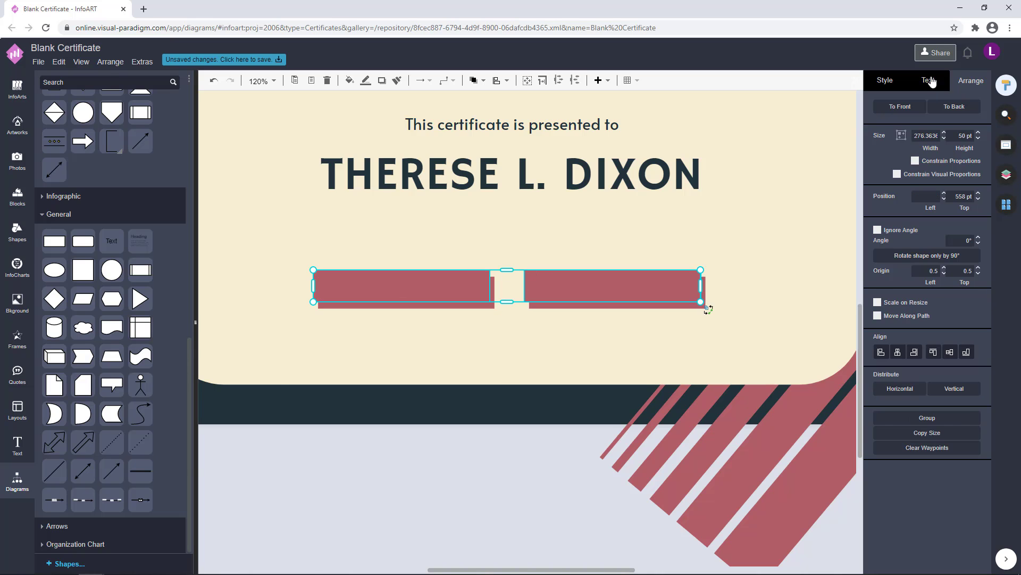
left_click(930, 80)
left_click(968, 201)
left_click(984, 444)
left_click(446, 327)
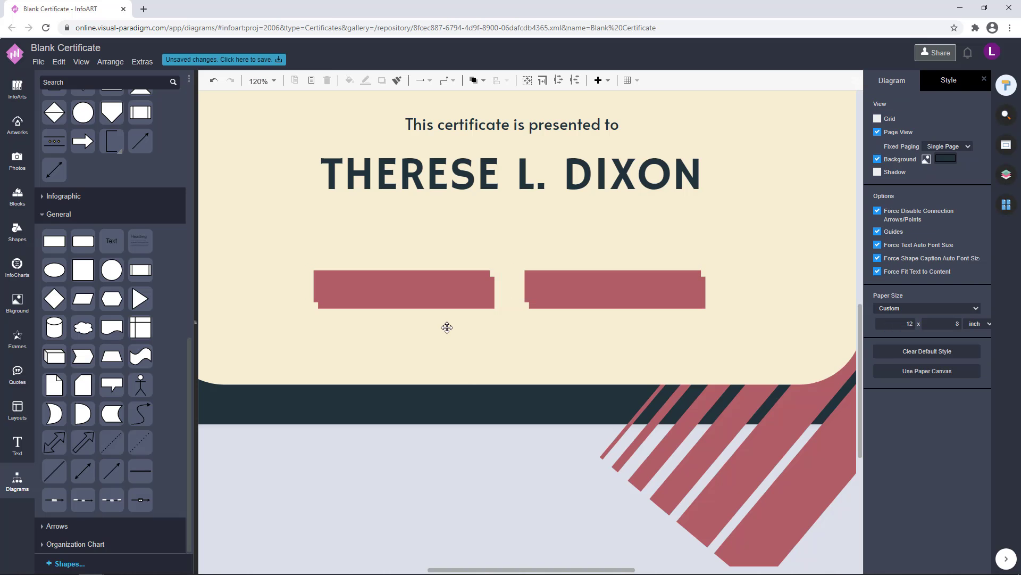
Step: Fill the two offset rectangles behind the front pair with the certificate's dark navy colour
left_click(477, 272)
left_click(529, 272, "shift")
left_click(885, 81)
left_click(969, 154)
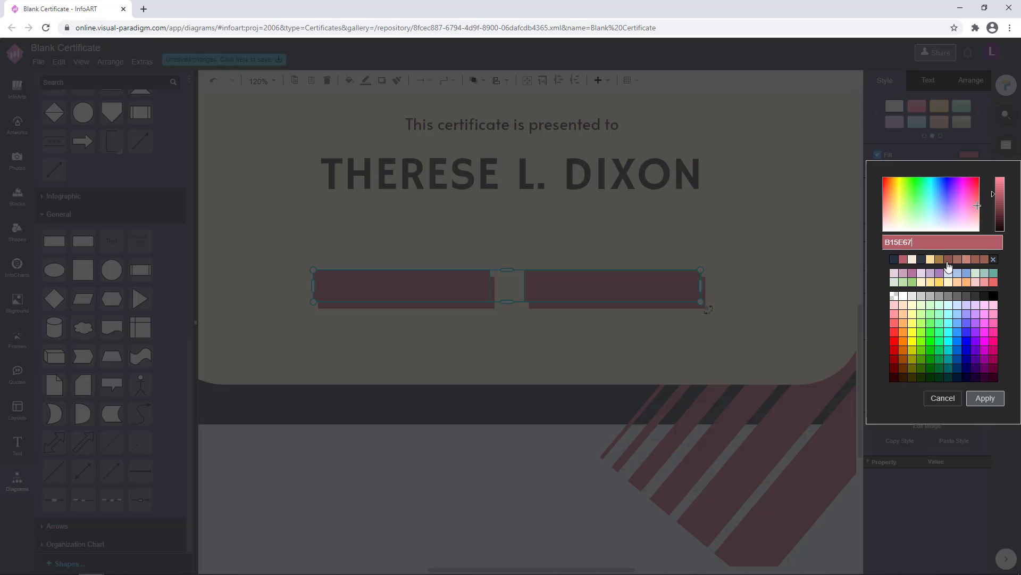
left_click(985, 398)
left_click(469, 443)
left_click(322, 270)
left_click(526, 273, "shift")
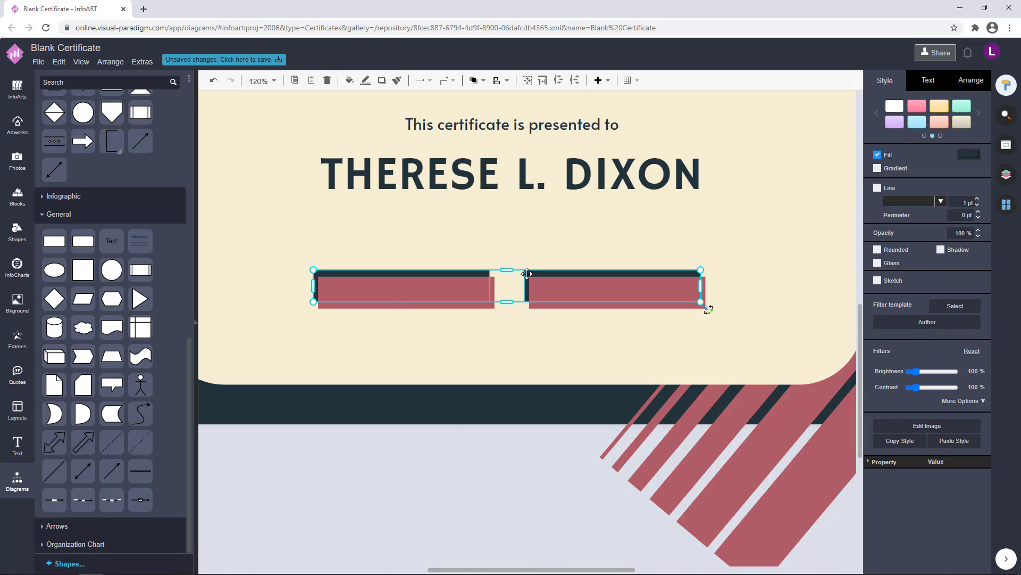
left_click(452, 440)
scroll(451, 440, "down", 3)
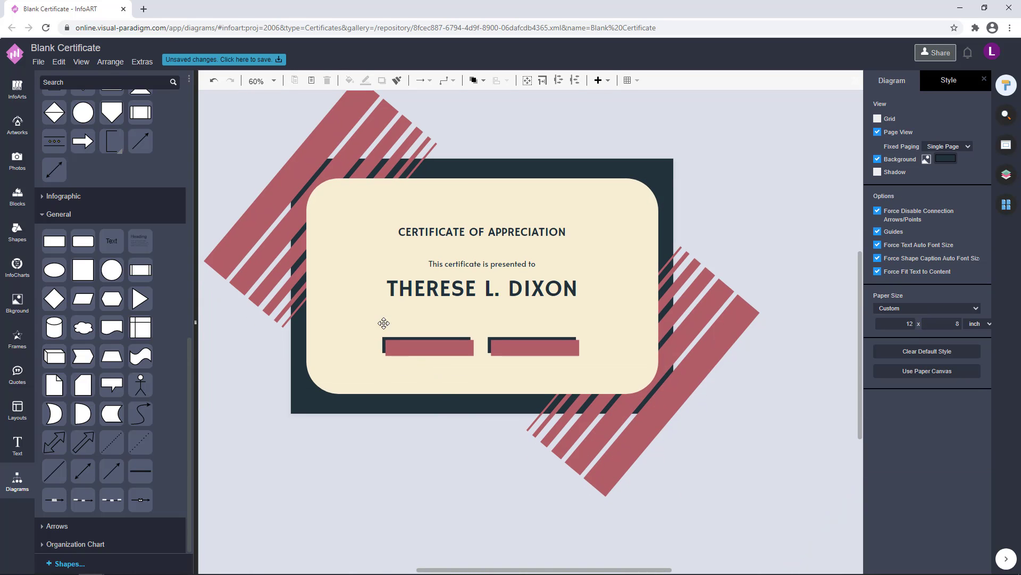
Step: Fill the two offset back rectangles with the darker red 784046
scroll(403, 377, "up", 3)
left_click(444, 301)
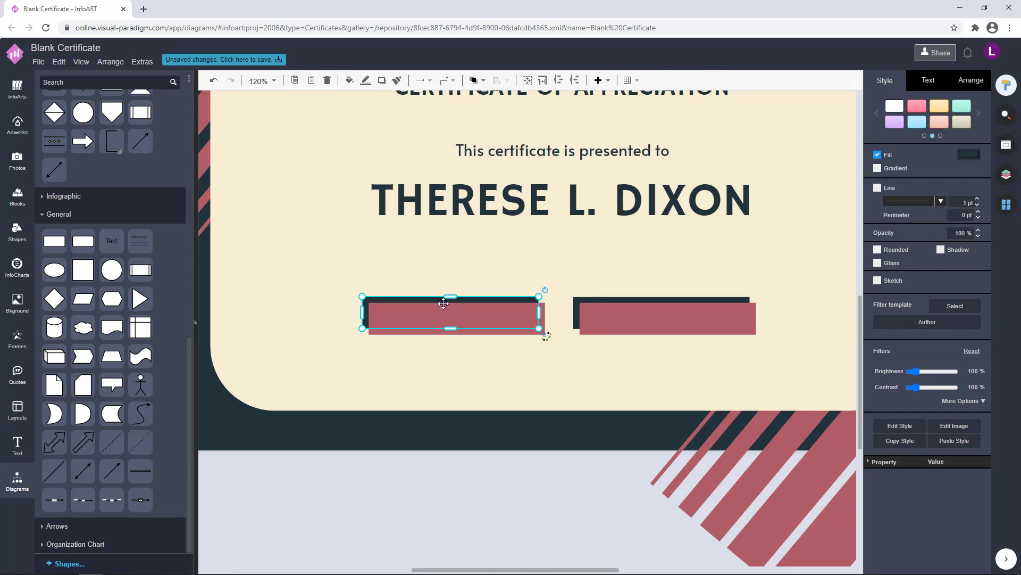
left_click(579, 299, "shift")
left_click(969, 154)
left_click(903, 260)
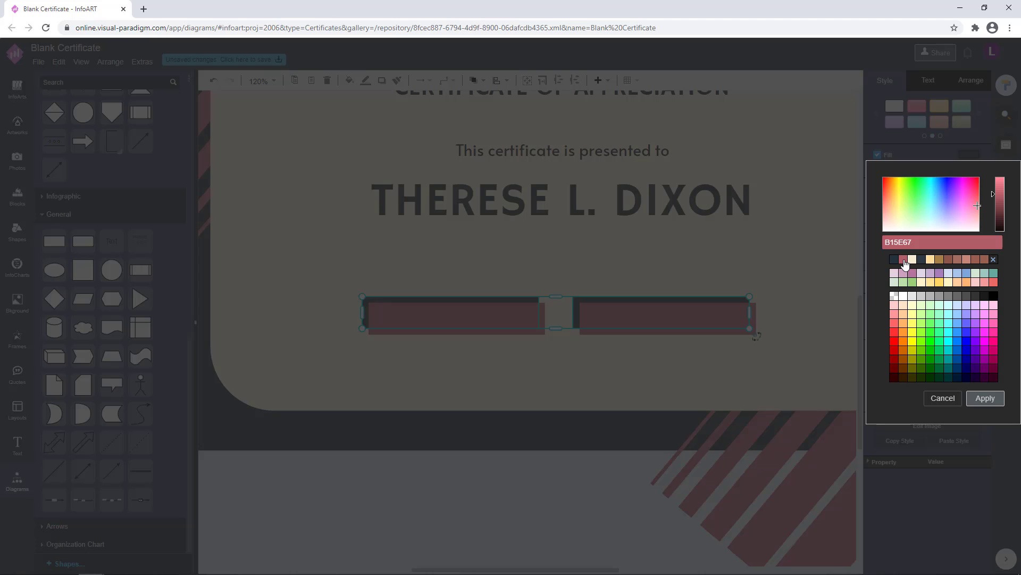
left_click(999, 206)
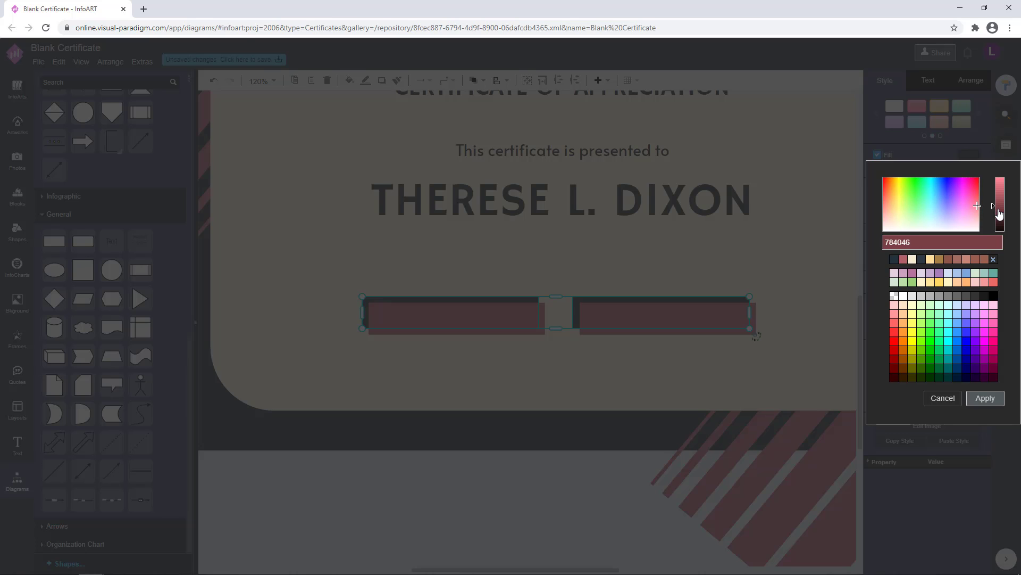
left_click(985, 398)
left_click(496, 487)
scroll(497, 488, "down", 3)
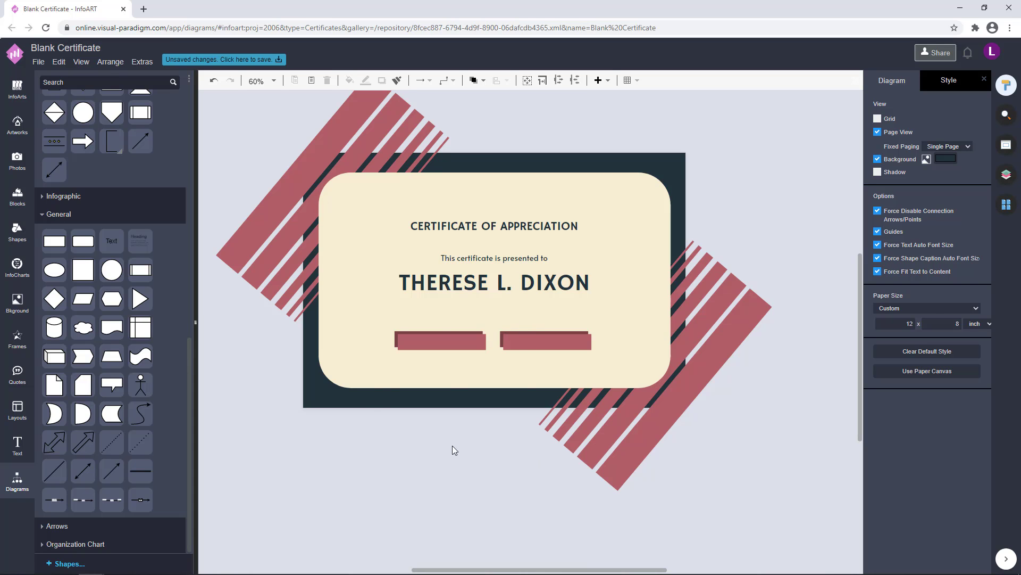
Step: Move all four layered rectangles slightly down on the cream panel
left_click_drag(362, 429, 636, 314)
left_click_drag(537, 339, 538, 352)
left_click(528, 319)
left_click(516, 256)
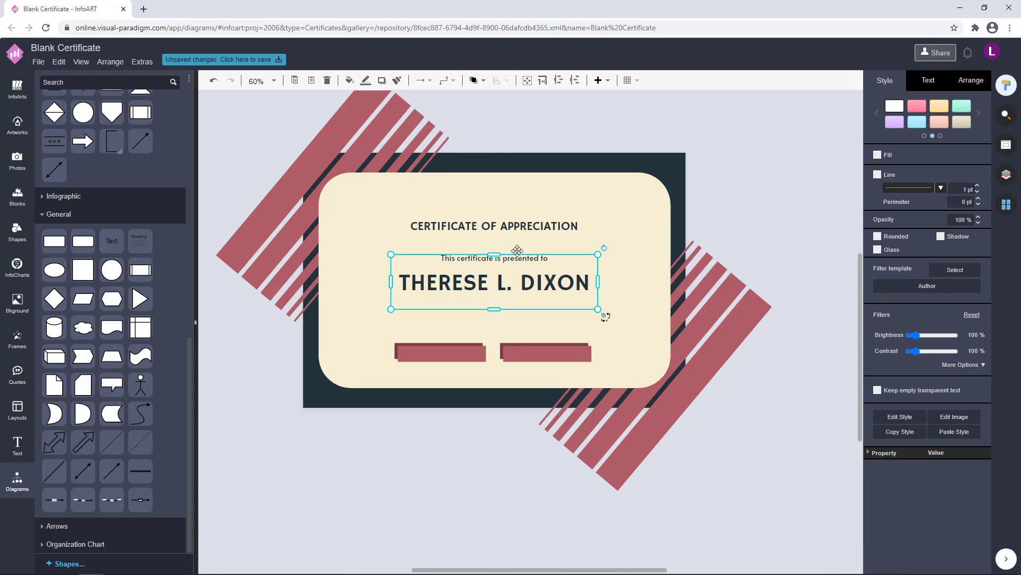
left_click(519, 254)
left_click_drag(520, 257, 520, 302)
key("Delete")
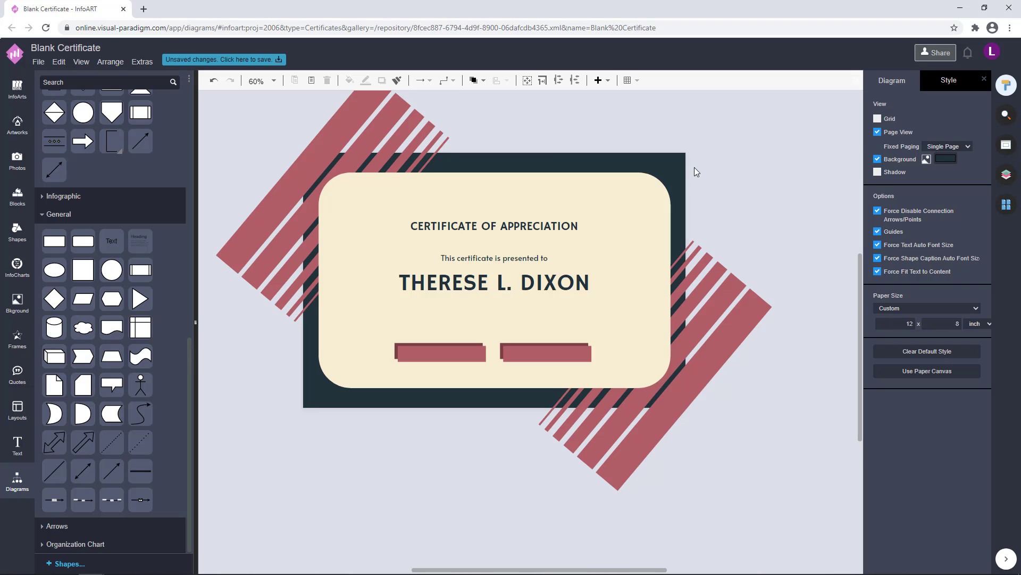
Step: Paste the contest participation paragraph beside the certificate and set its font to Hammersmith One
key("ctrl+v")
double_click(741, 181)
left_click(972, 131)
scroll(863, 238, "down", 20)
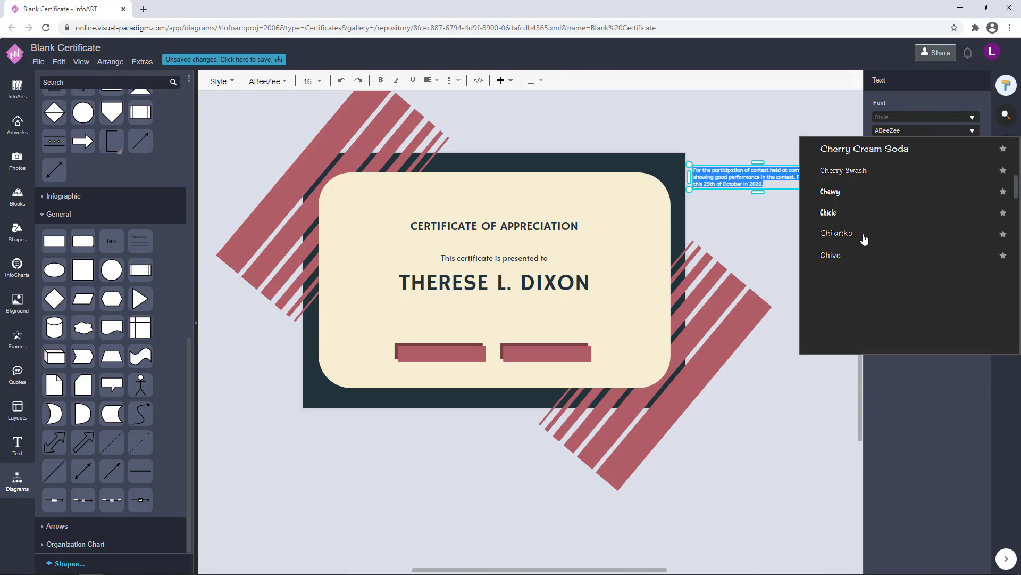
scroll(864, 238, "down", 15)
left_click(864, 235)
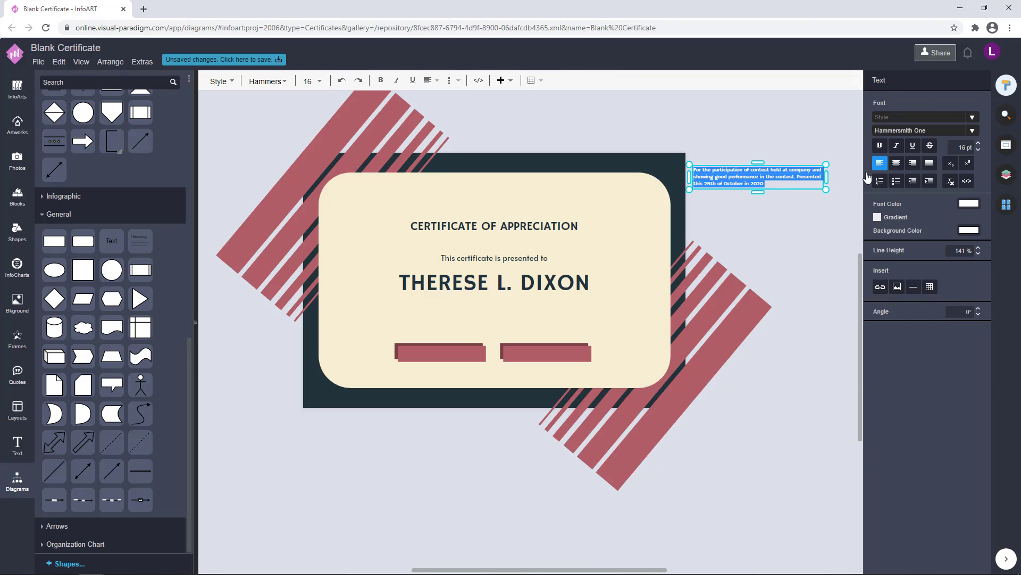
Step: Centre-align the pasted participation paragraph and set its line height to 191%
left_click(979, 248)
left_click(979, 248)
left_click(979, 248)
left_click(979, 248)
left_click(979, 248)
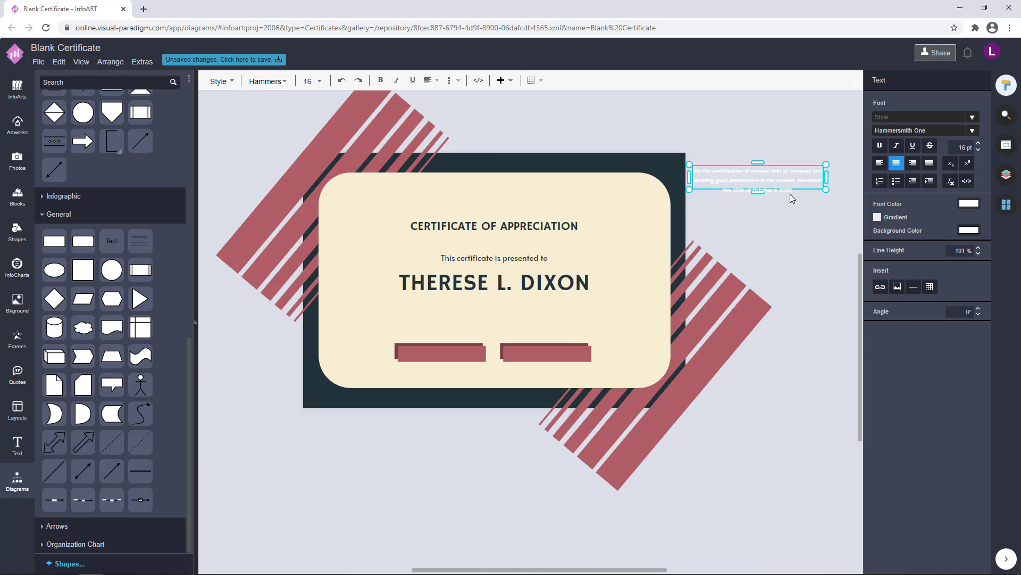
left_click(807, 126)
Step: Set the participation paragraph's font size to 17 pt and its line height to 151%
double_click(791, 177)
left_click(980, 145)
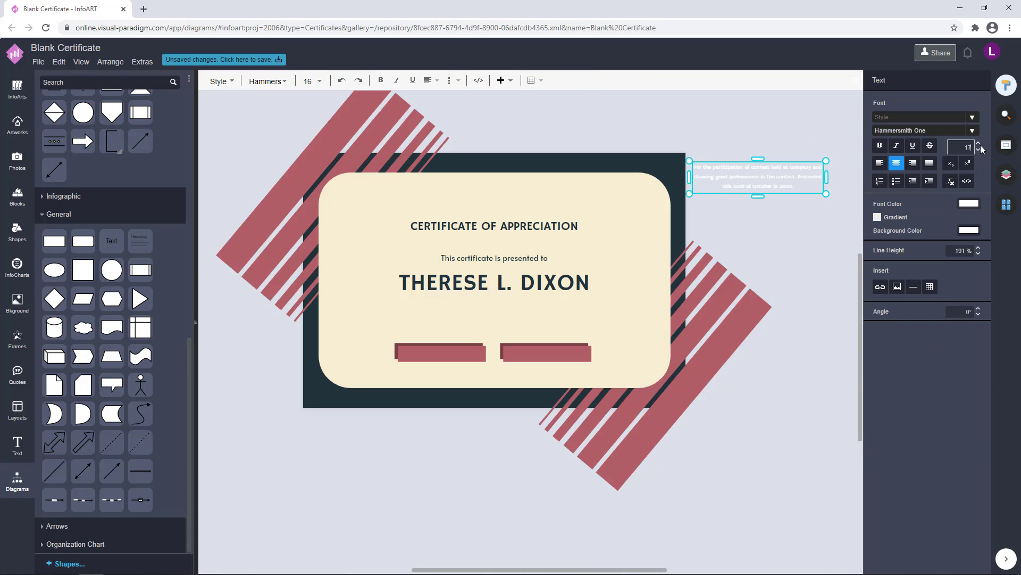
key("Return")
left_click(780, 240)
double_click(806, 171)
left_click(979, 252)
left_click(979, 252)
left_click(978, 252)
left_click(978, 252)
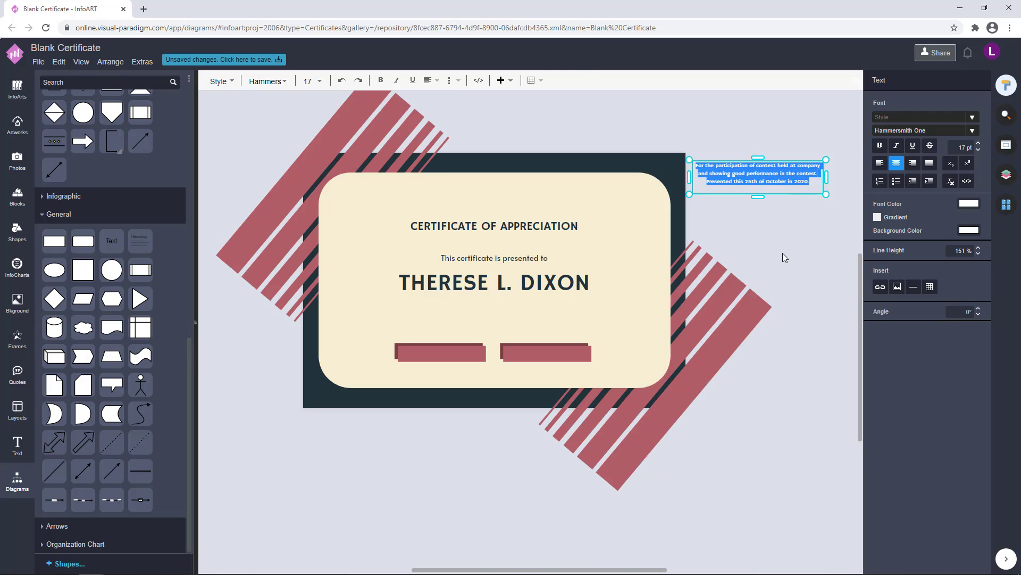
left_click(783, 252)
Step: Change the participation paragraph's font size again and move the text box beneath the recipient name
double_click(803, 179)
left_click_drag(957, 148, 992, 143)
left_click(784, 198)
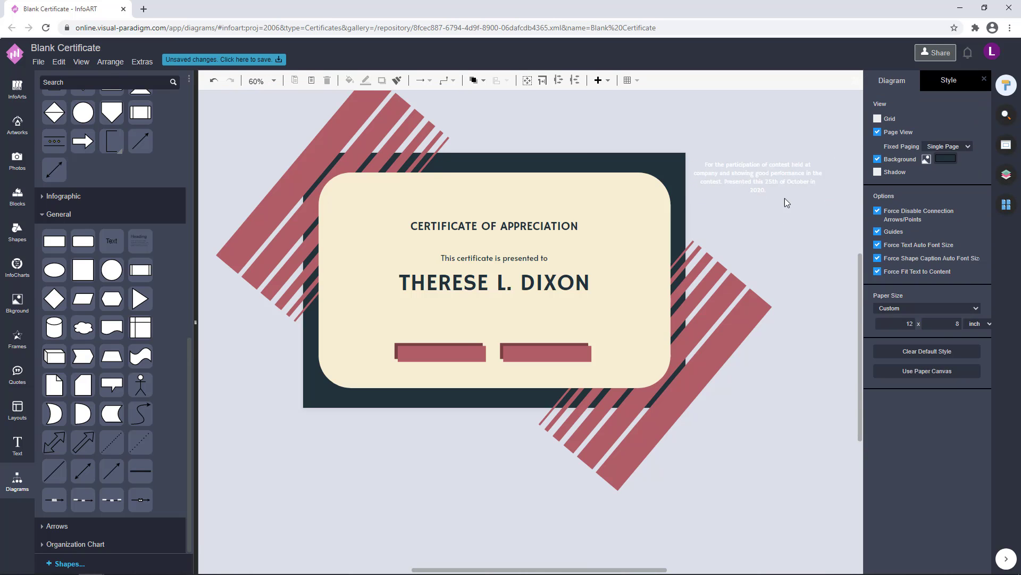
left_click(784, 198)
left_click_drag(784, 198, 575, 323)
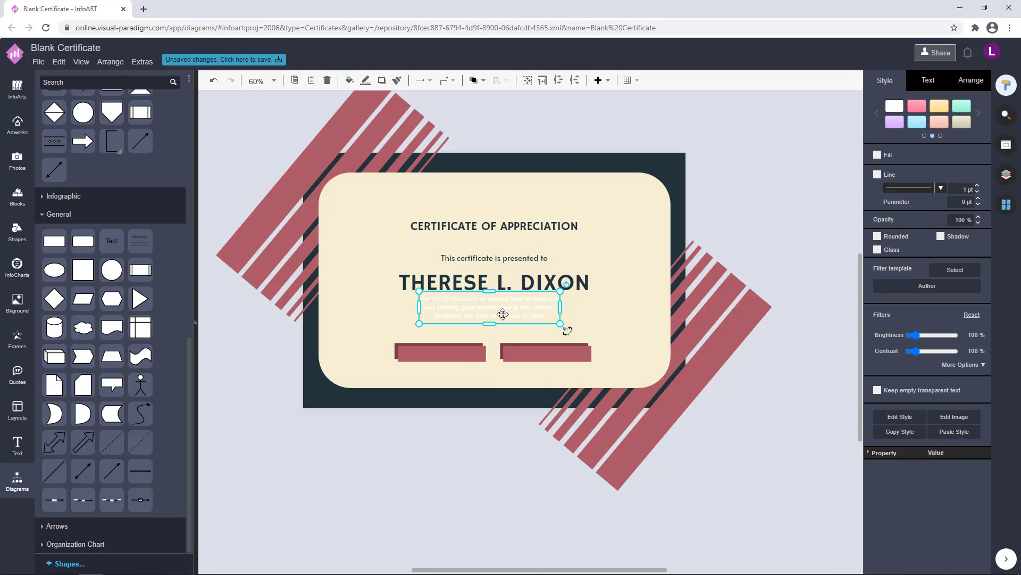
Step: Set the participation paragraph's font colour to the dark navy of the other certificate text
left_click(928, 80)
left_click(969, 200)
left_click(925, 334)
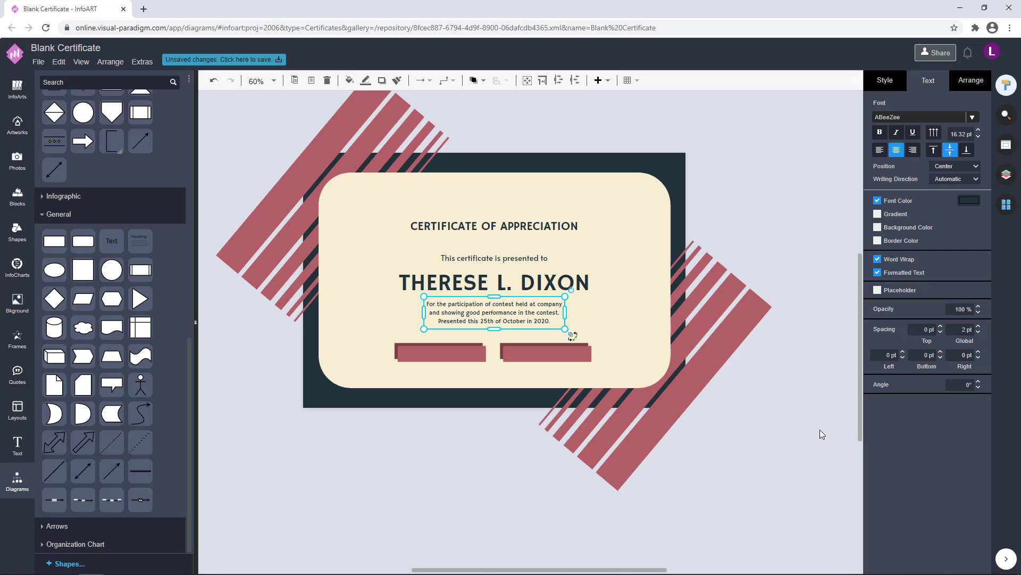
left_click(819, 430)
Step: Nudge the "This certificate is presented to" line, the recipient name and the participation paragraph up together
left_click(532, 306)
left_click(526, 283, "shift")
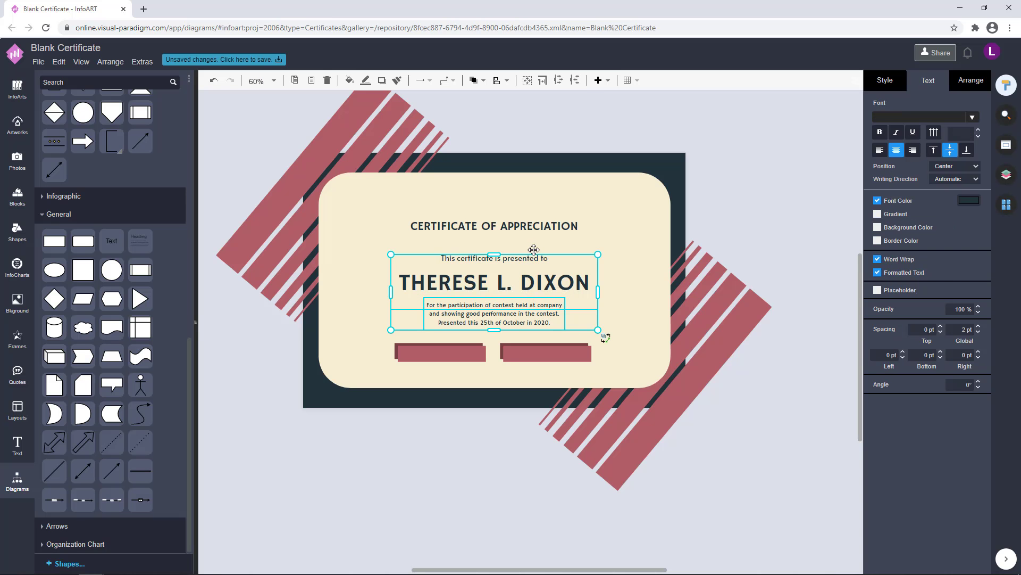
key("Up")
key("Up")
key("Up")
key("Up")
key("Up")
key("Up")
key("Up")
key("Up")
key("Up")
key("Up")
key("Up")
key("Up")
key("Up")
key("Up")
key("Up")
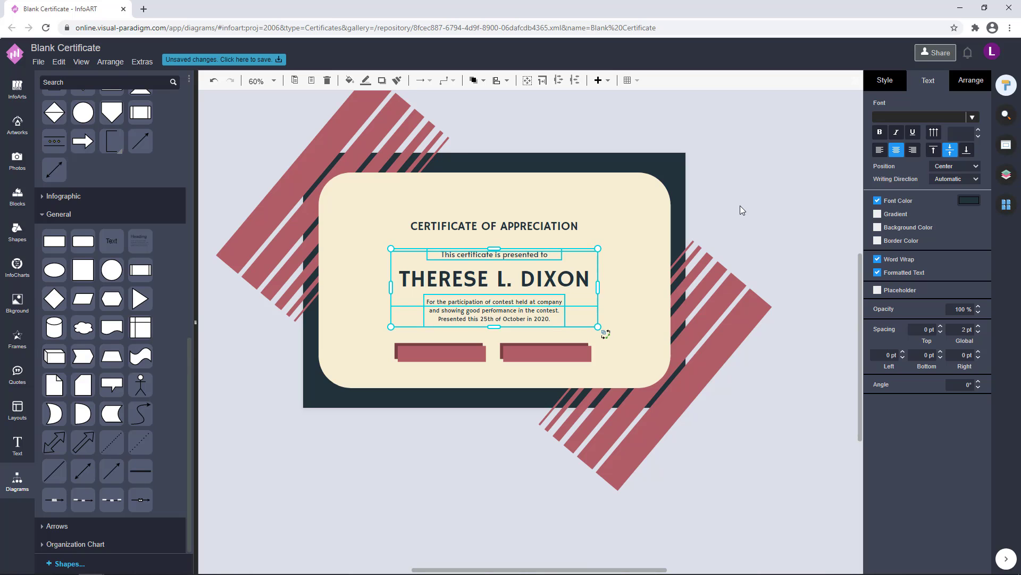
key("Up")
key("Up")
key("Up")
left_click(741, 206)
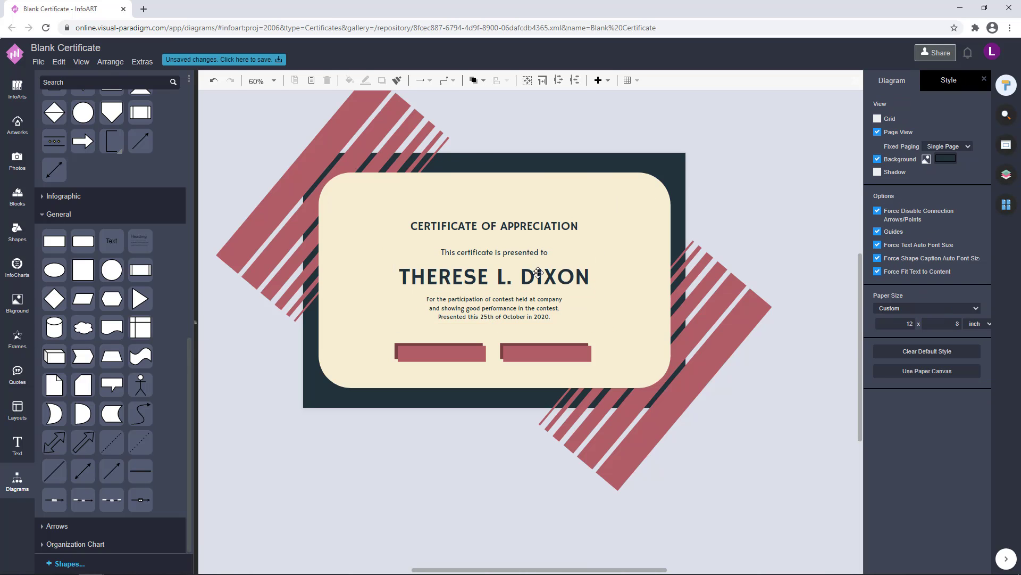
Step: Nudge the four layered rectangles and the participation paragraph slightly down
left_click(395, 363)
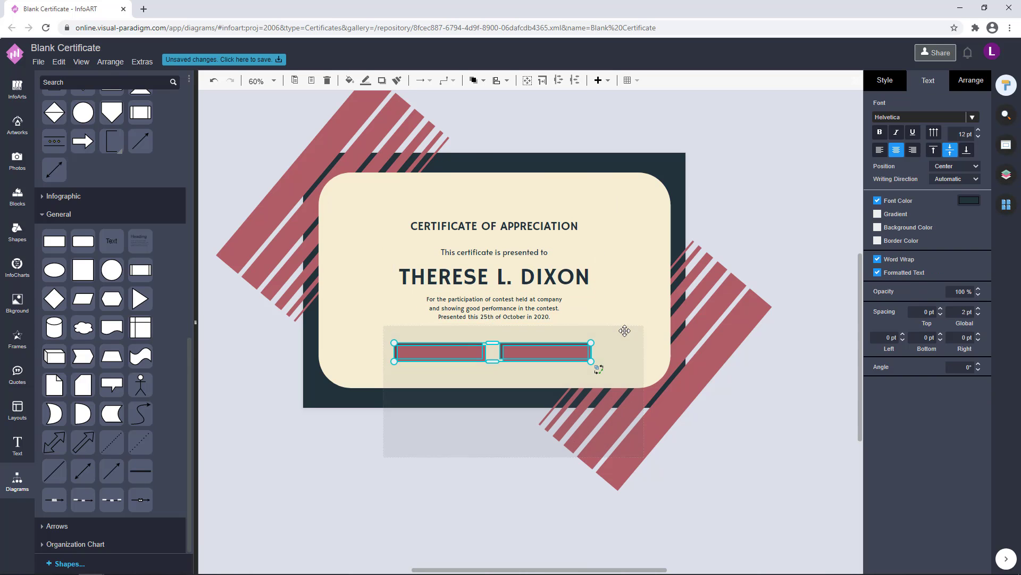
left_click(755, 414)
left_click(528, 291)
key("Down")
key("Down")
key("Down")
key("Down")
Step: Nudge the "This certificate is presented to" line and the certificate heading slightly up
left_click(534, 266)
left_click(534, 244)
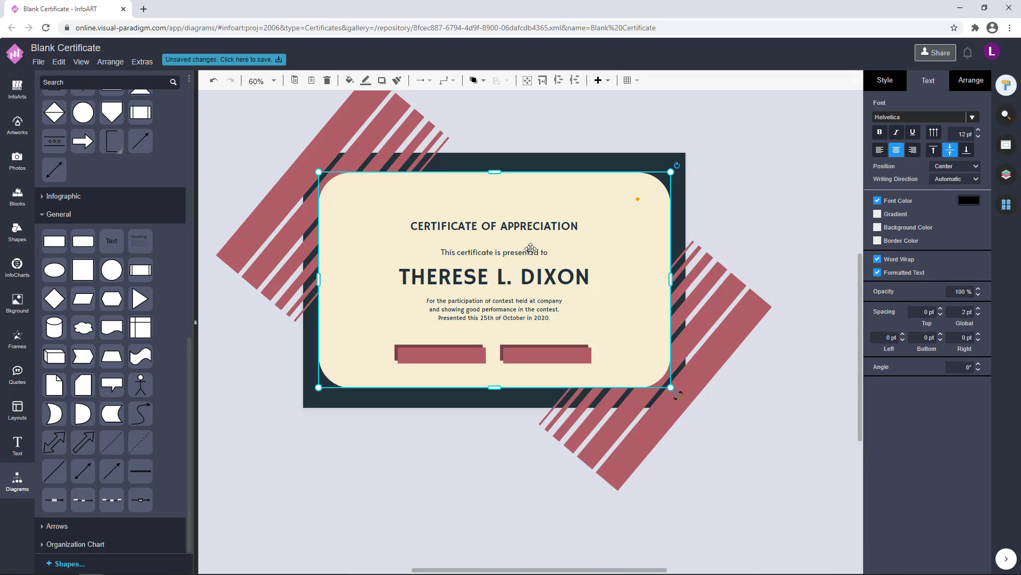
left_click(532, 247)
key("Up")
left_click(770, 200)
left_click(563, 223)
key("Up")
left_click(743, 189)
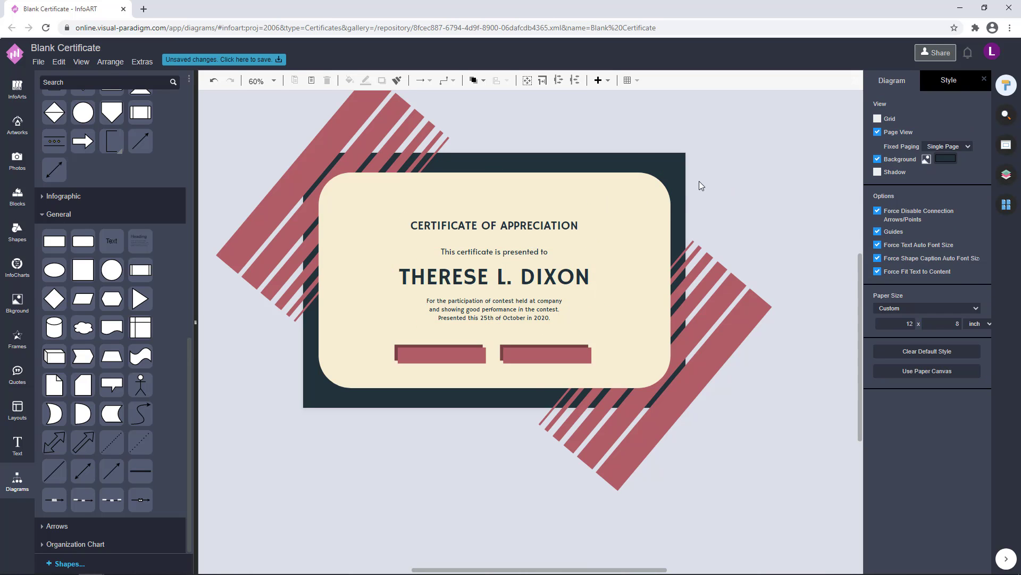
Step: Select all the text and rectangles on the cream panel and nudge them slightly down together
left_click_drag(361, 468, 620, 179)
key("Down")
key("Down")
key("Down")
key("Down")
key("Down")
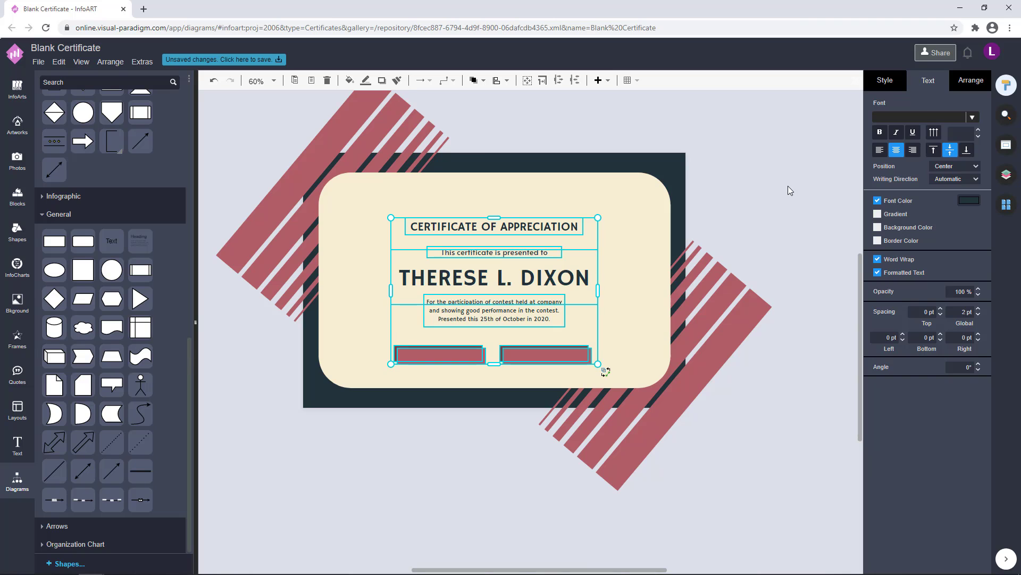
left_click(789, 187)
Step: Duplicate the certificate heading below the rectangles and change the copy's text to DATE
scroll(788, 189, "down", 1)
left_click(475, 215)
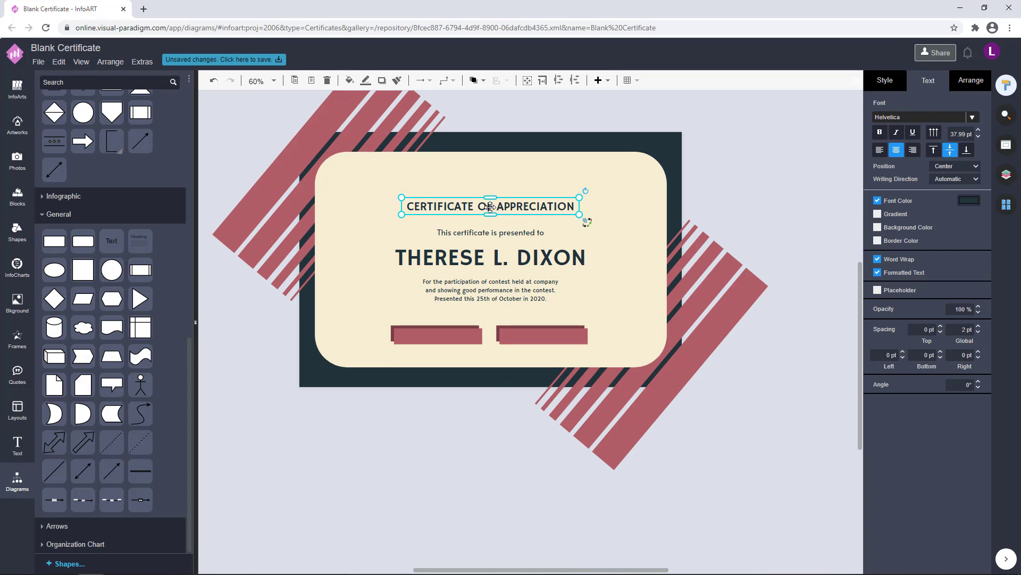
left_click(475, 352)
left_click_drag(475, 351, 478, 351)
double_click(478, 351)
type("DATE")
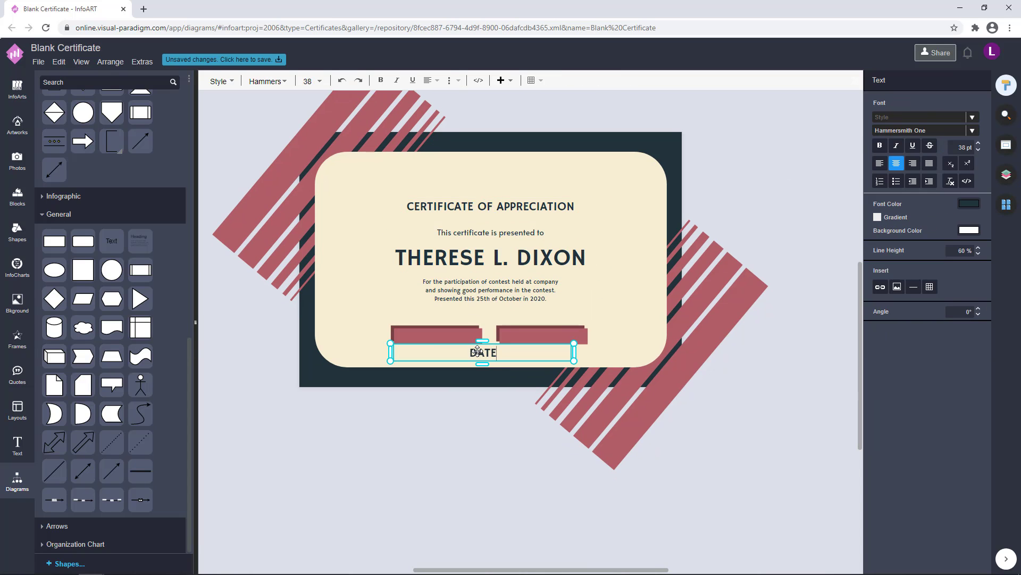
left_click(486, 402)
Step: Scale the DATE label down to a font size of 22.41 pt
left_click(484, 358)
left_click_drag(559, 355, 507, 356)
scroll(508, 356, "up", 4)
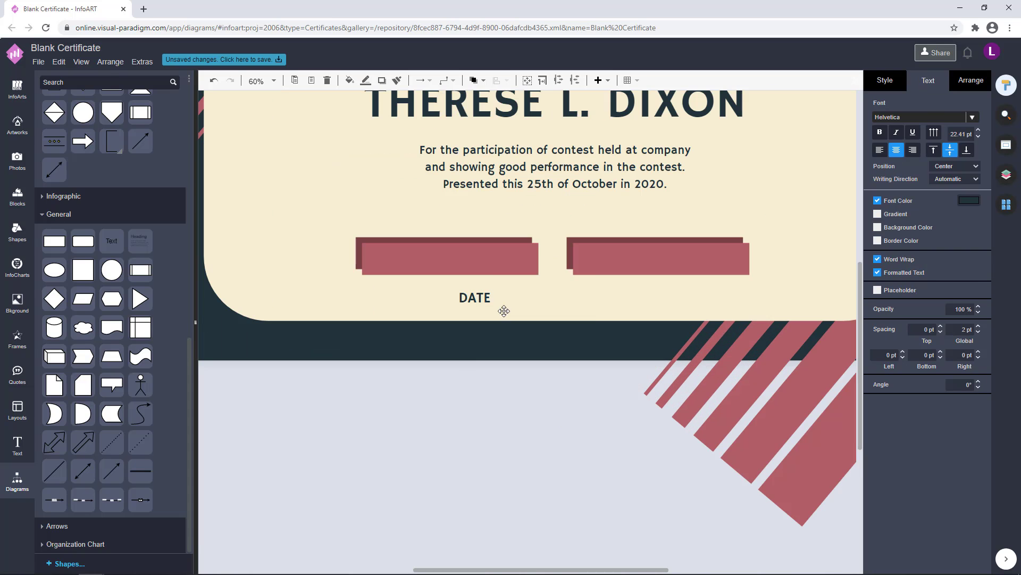
Step: Place DATE beneath the first rectangle, copy it beneath the second one and change the copy's text to SIGNATURE
left_click_drag(588, 296, 626, 288)
double_click(624, 288)
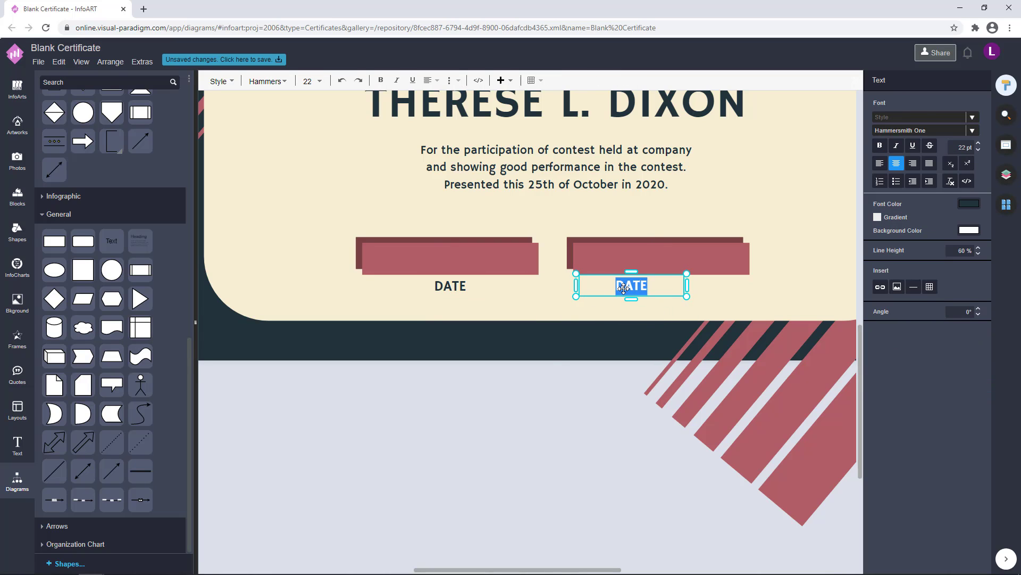
left_click(618, 411)
Step: Fit the DATE text box to its word and shift the SIGNATURE label towards the second rectangle's centre
left_click(451, 287)
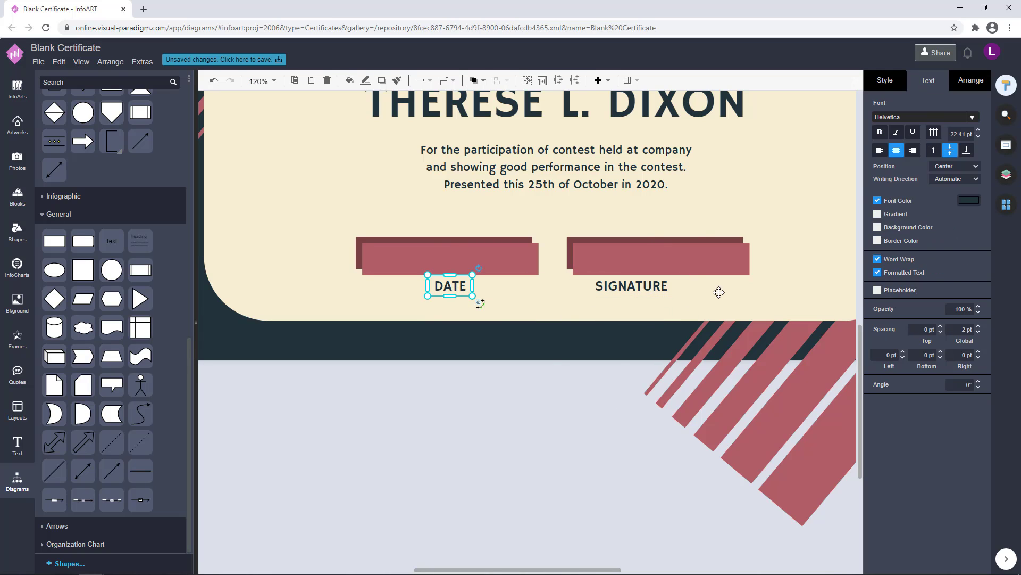
left_click_drag(615, 290, 640, 290)
left_click(533, 455)
Step: Nudge the DATE and SIGNATURE labels slightly down together
left_click(452, 287)
left_click(618, 285, "shift")
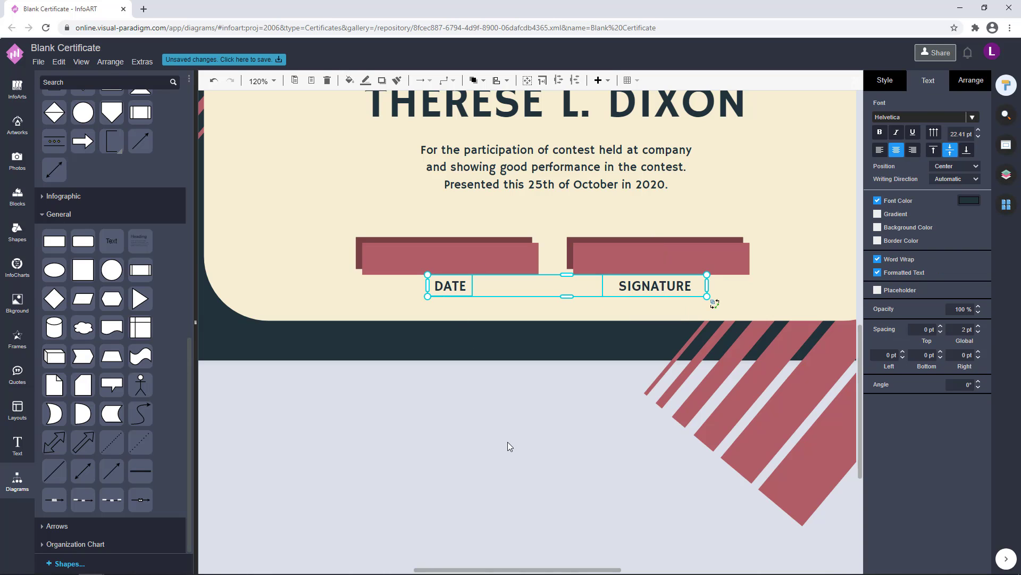
key("Down")
key("Down")
left_click(507, 442)
Step: Centre the SIGNATURE label under the second front rectangle, level with the DATE label
left_click(668, 290)
left_click_drag(671, 289, 677, 289)
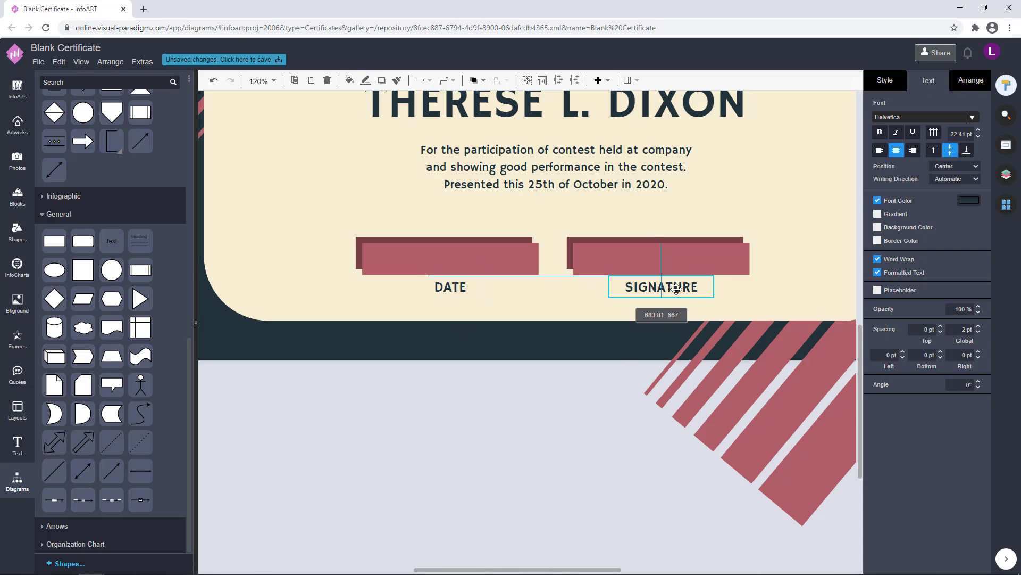
left_click(452, 288, "shift")
left_click(469, 430)
Step: Select the layered rectangles with their DATE and SIGNATURE labels and nudge them slightly up
scroll(469, 430, "down", 3)
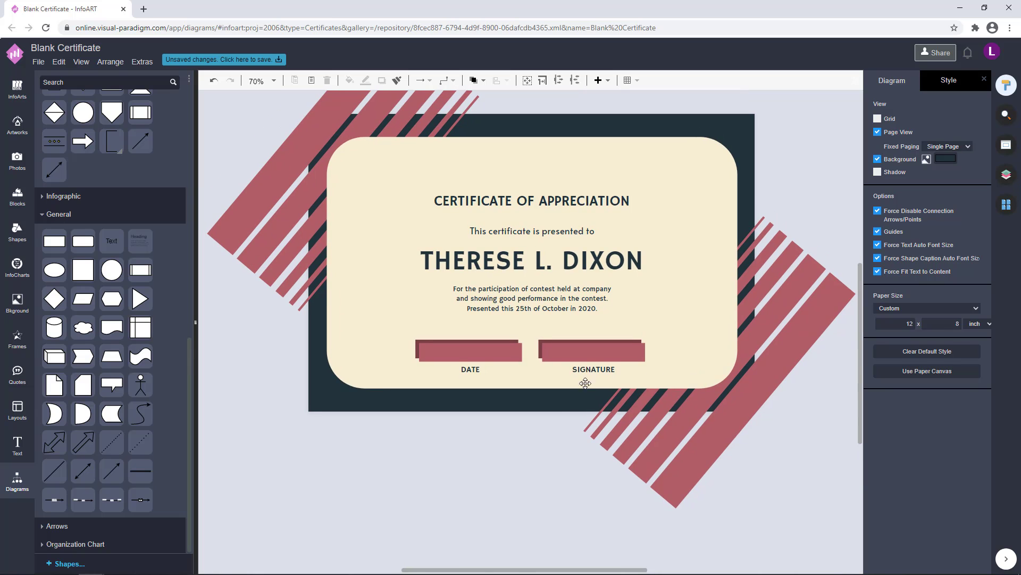
left_click(586, 371)
left_click(472, 368, "shift")
left_click(473, 433)
mouse_move(394, 458)
left_mouse_down()
mouse_move(624, 321)
mouse_move(673, 318)
left_mouse_up()
key("Up")
left_click(507, 473)
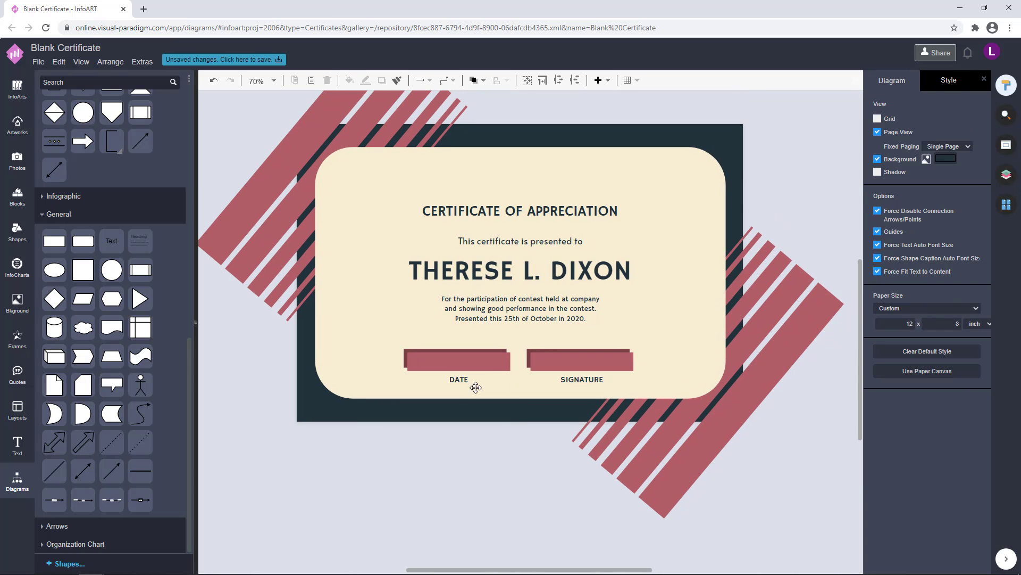
double_click(470, 369)
left_click(619, 377)
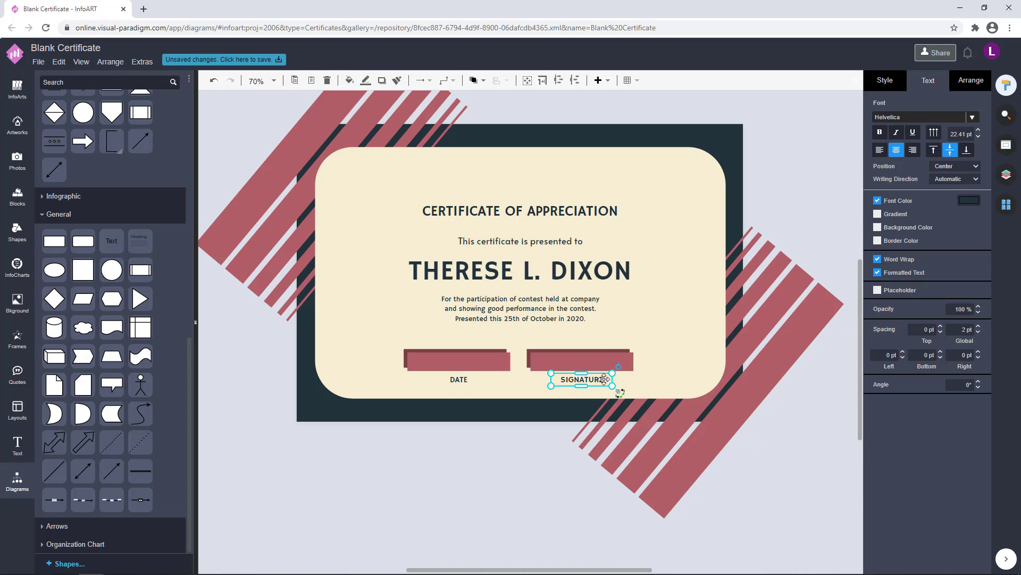
left_click(979, 143)
left_click(522, 475)
left_click(456, 380)
left_click(582, 380, "shift")
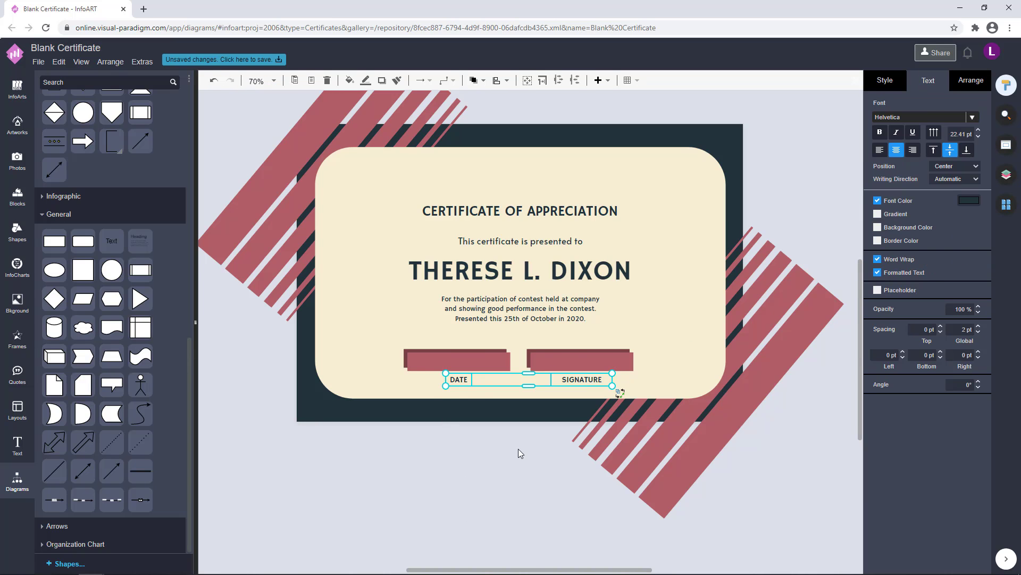
left_click(487, 483)
Step: Nudge the three-line award description and the "This certificate is presented to" line slightly down
left_click(569, 297)
left_click(570, 274)
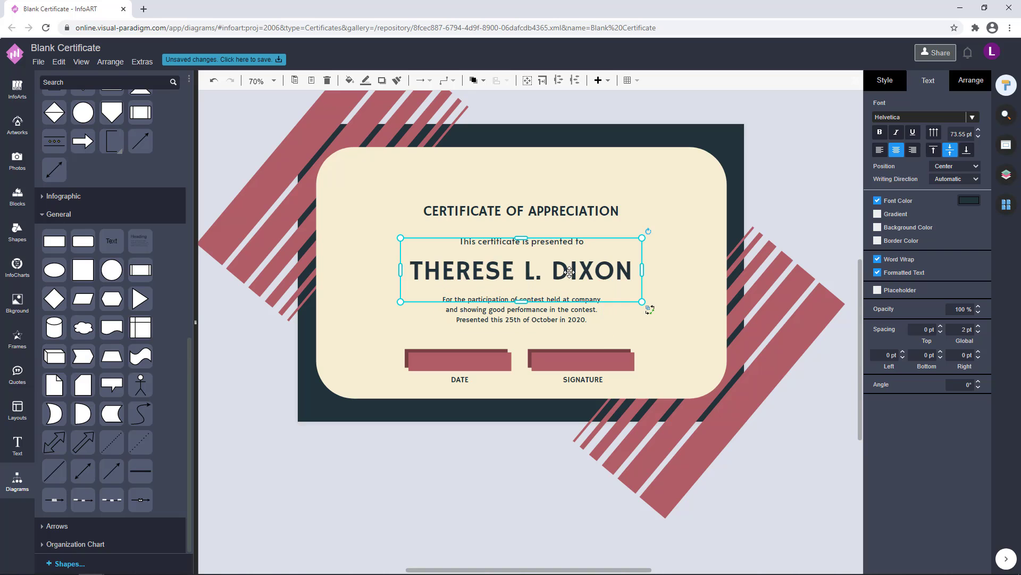
left_click(570, 235)
left_click(657, 266)
scroll(791, 211, "down", 2)
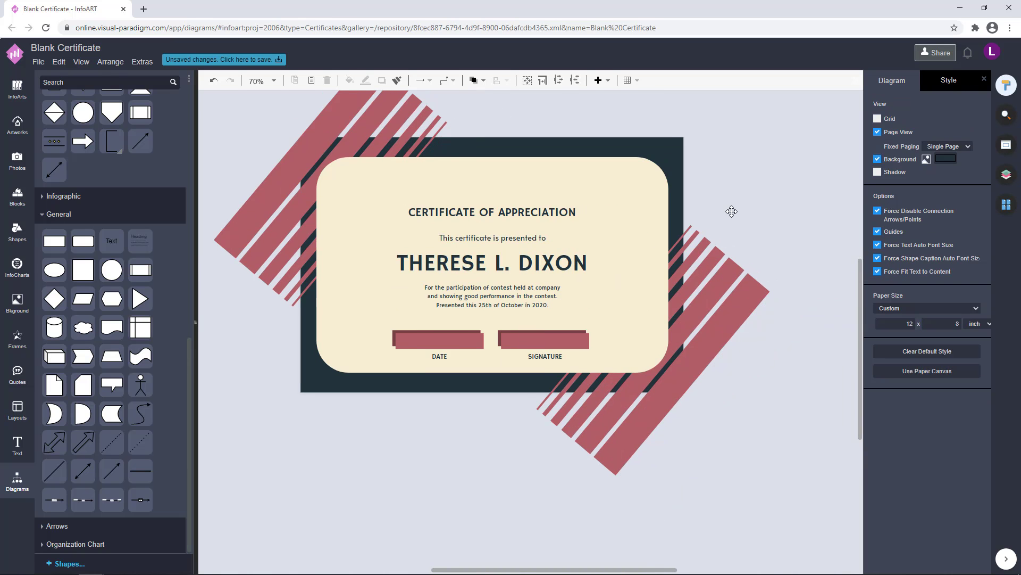
Step: Darken the maroon fill of both rear rectangles behind the date and signature boxes
scroll(372, 344, "up", 4)
left_click(461, 323)
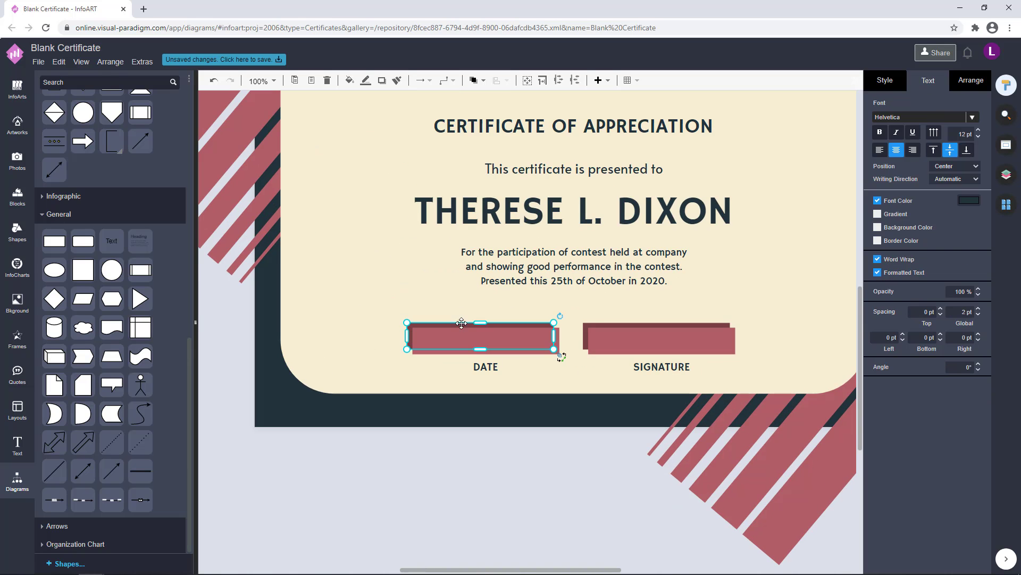
left_click(584, 325, "shift")
left_click(885, 81)
left_click(969, 155)
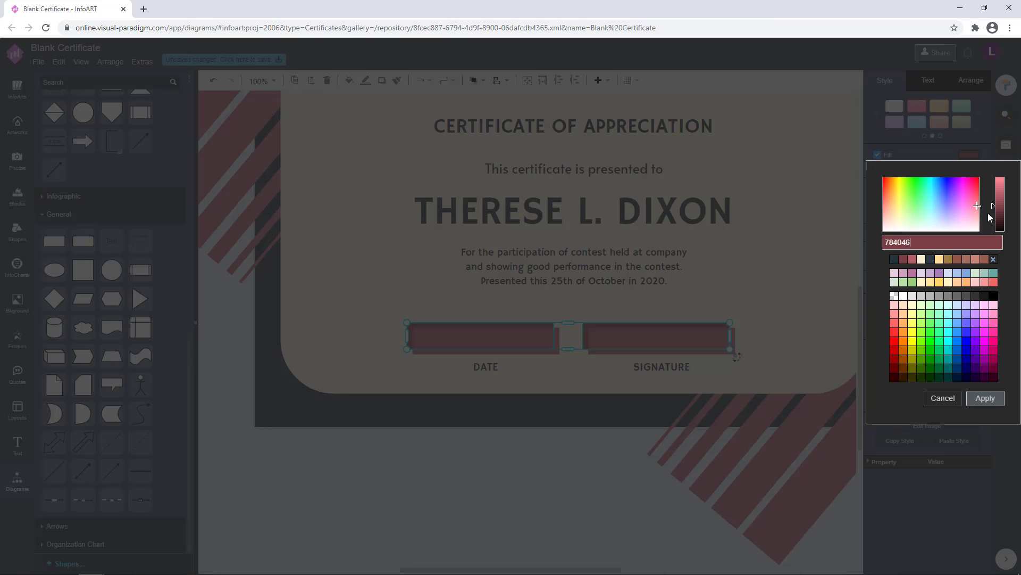
left_click(994, 210)
left_click(451, 461)
Step: Nudge the CERTIFICATE OF APPRECIATION heading slightly down
scroll(451, 461, "down", 4)
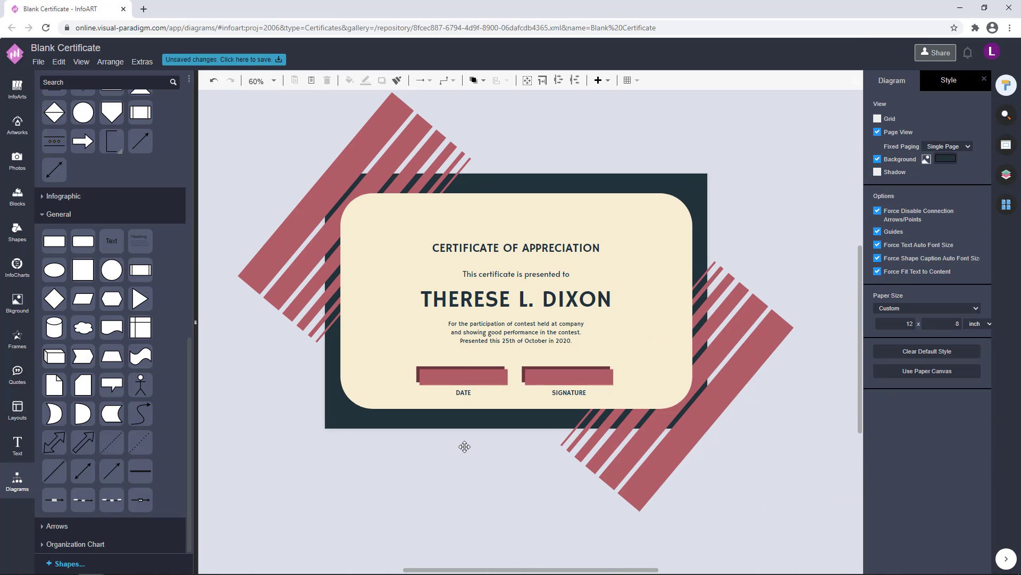
left_click(533, 245)
left_click(799, 182)
Step: Insert the paper-plane artwork from the MFG Labs web icons and shrink it, placing it above the heading
left_click(17, 125)
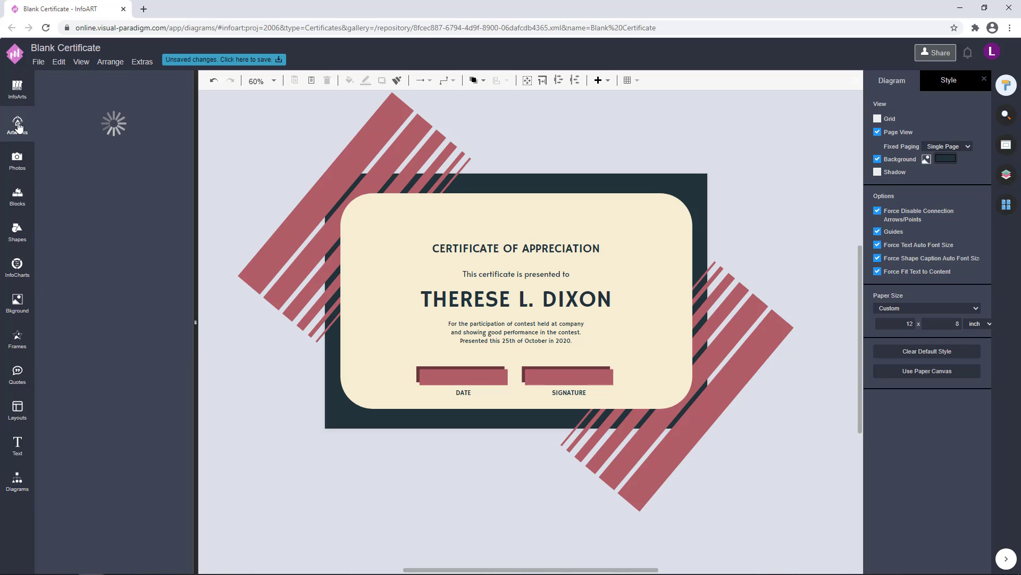
scroll(102, 276, "down", 10)
mouse_move(98, 262)
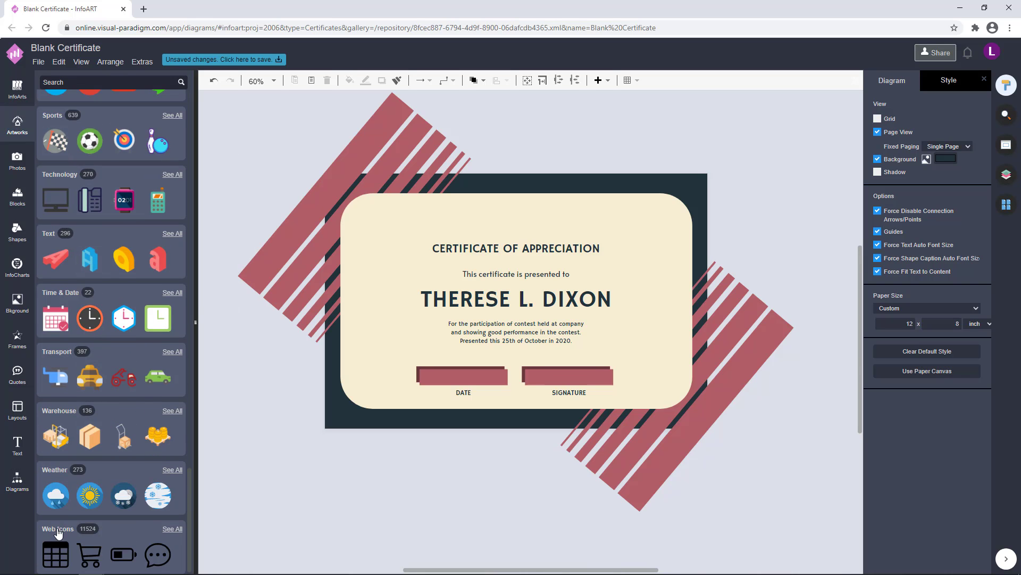
left_click(58, 529)
left_click(53, 356)
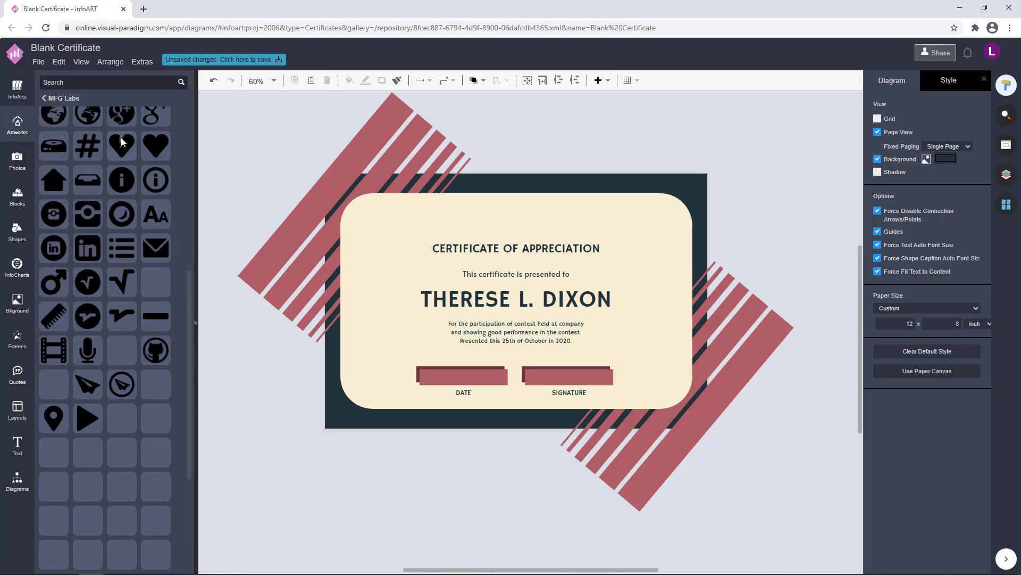
scroll(131, 298, "down", 5)
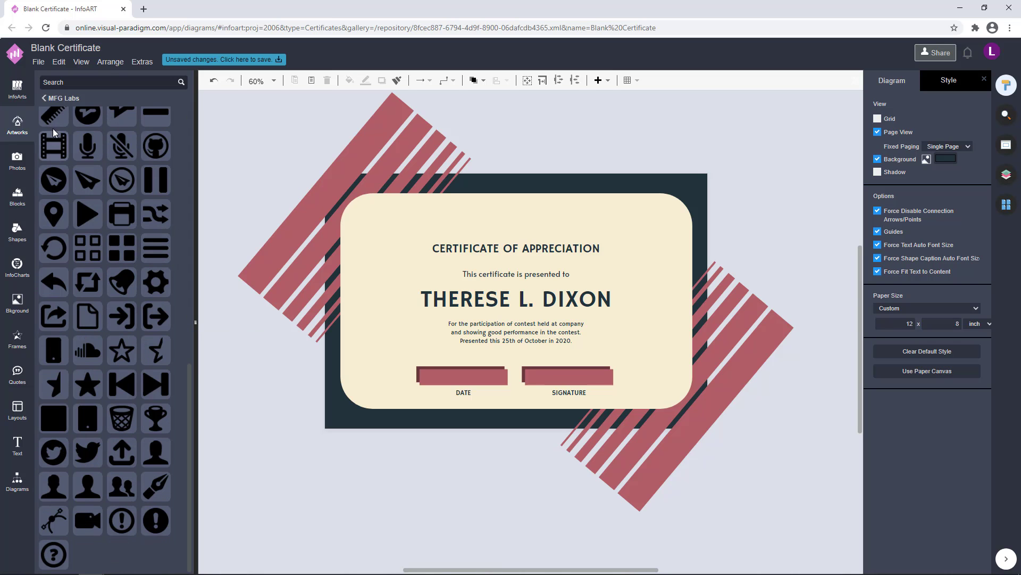
left_click(45, 98)
left_click_drag(89, 377, 516, 209)
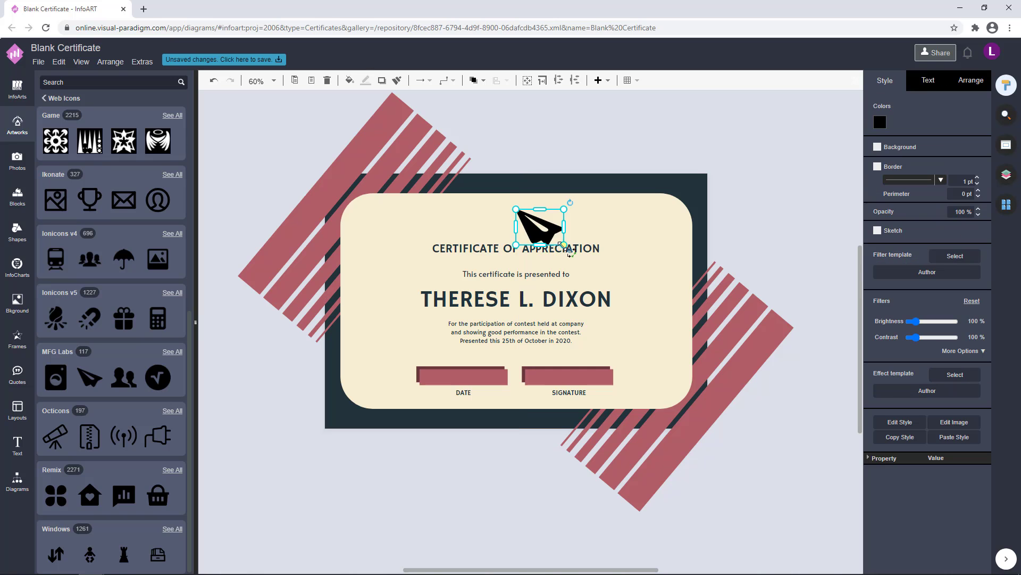
left_click_drag(565, 245, 516, 210)
Step: Recolour the paper-plane icon to the stripes' rose colour B15E67
left_click(880, 122)
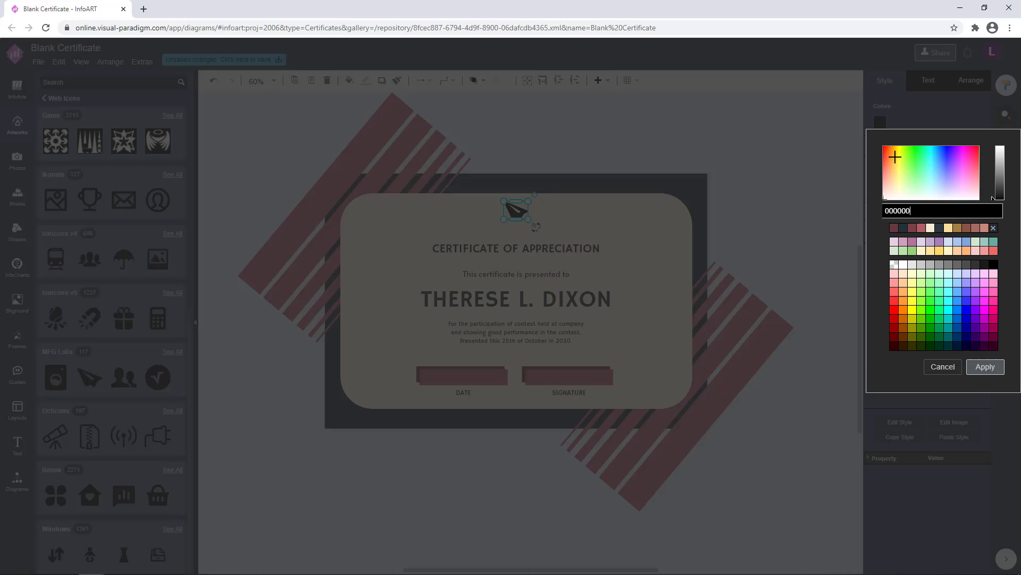
left_click(914, 229)
left_click(985, 367)
left_click(880, 122)
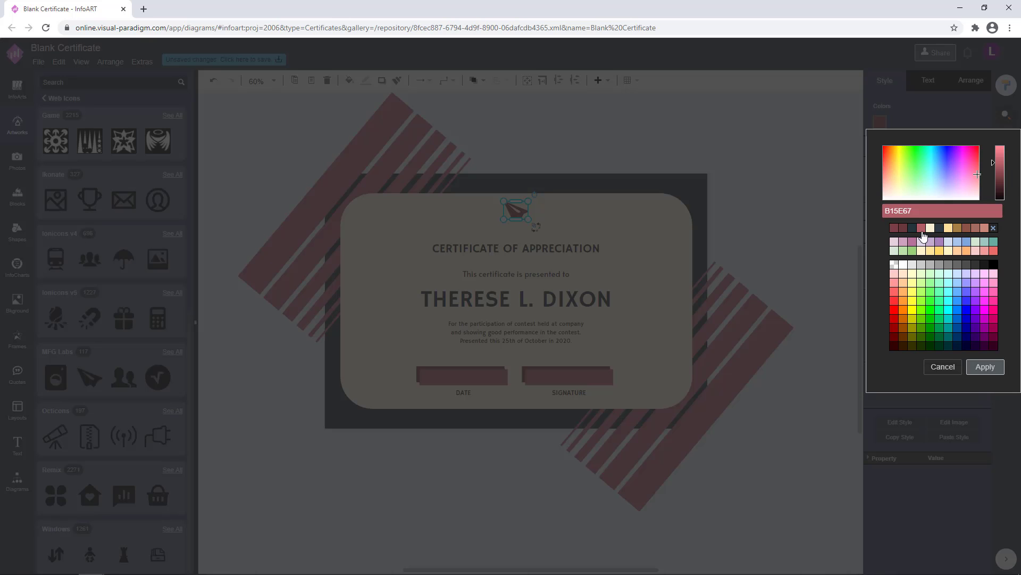
left_click(923, 237)
left_click(985, 366)
left_click(793, 196)
Step: Add a smaller copy of the CERTIFICATE OF APPRECIATION heading directly below the paper-plane icon
scroll(485, 271, "up", 3)
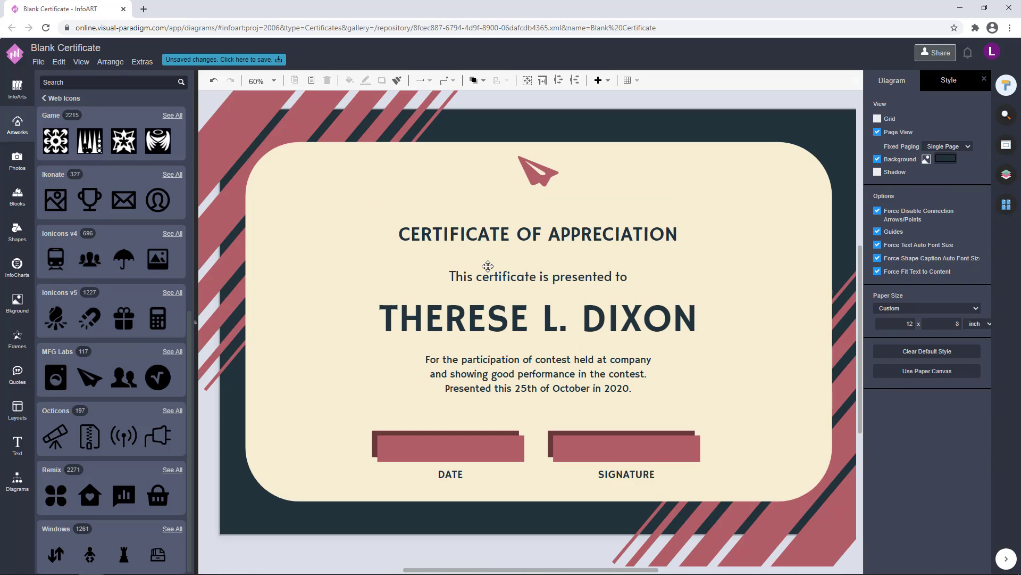
left_click_drag(547, 237, 577, 201)
left_click_drag(695, 181, 577, 200)
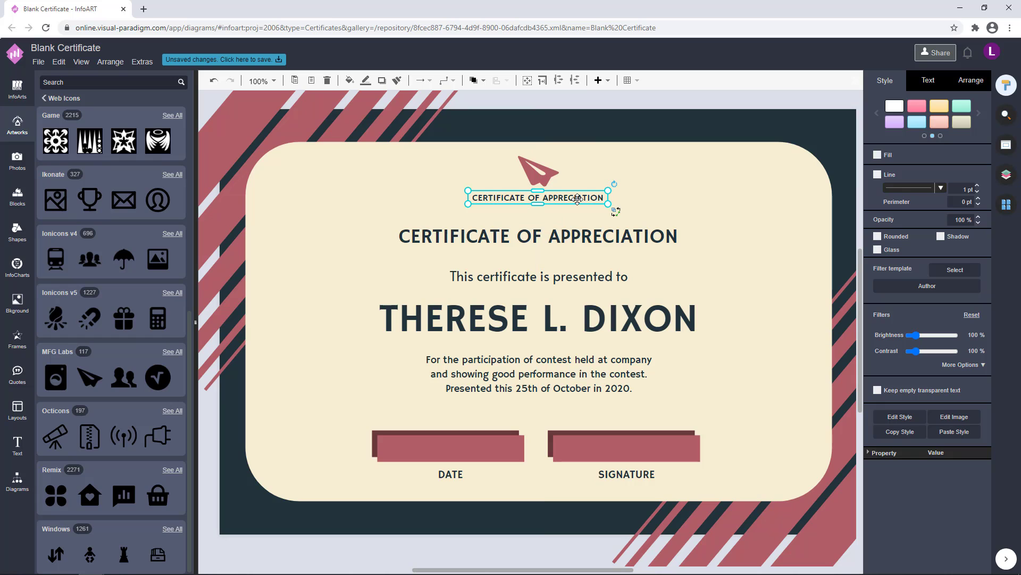
Step: Replace the text of the small heading copy below the icon with TECNOLOGICAL D COMPANY
double_click(578, 199)
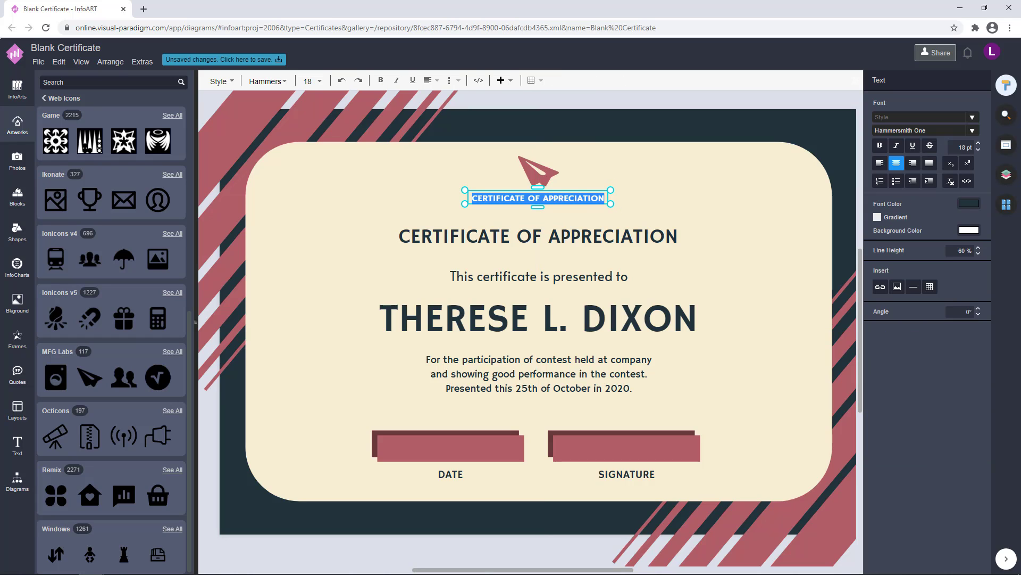
left_click(616, 105)
double_click(581, 200)
left_click(598, 160)
left_click(586, 195)
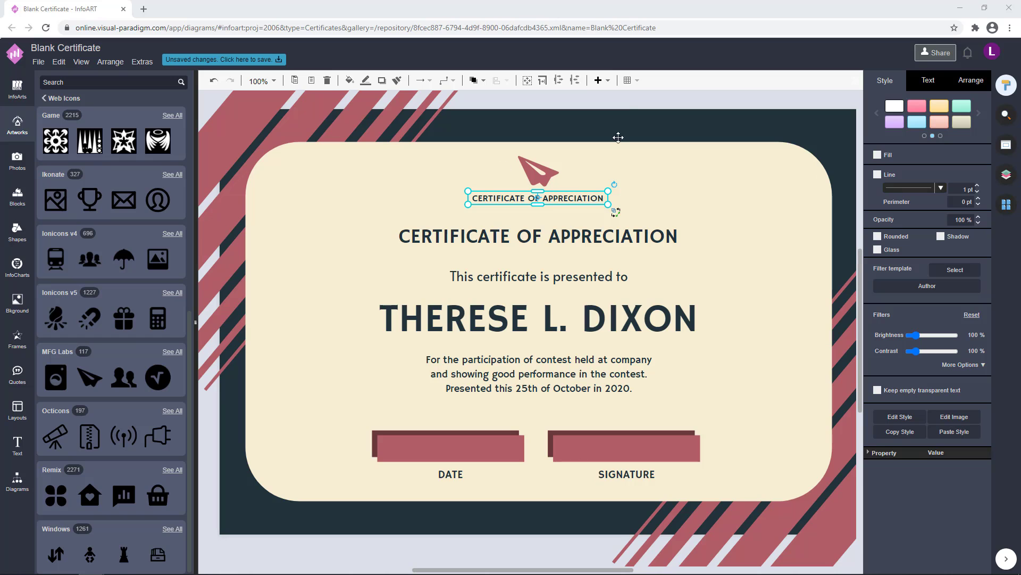
left_click(633, 120)
left_click(573, 198)
double_click(572, 196)
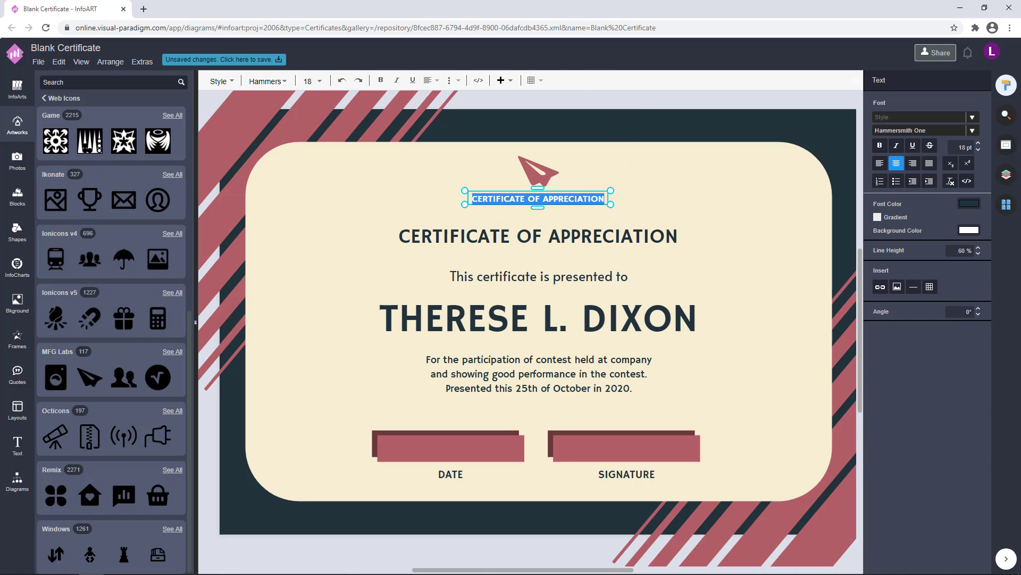
left_click(594, 107)
left_click(581, 198)
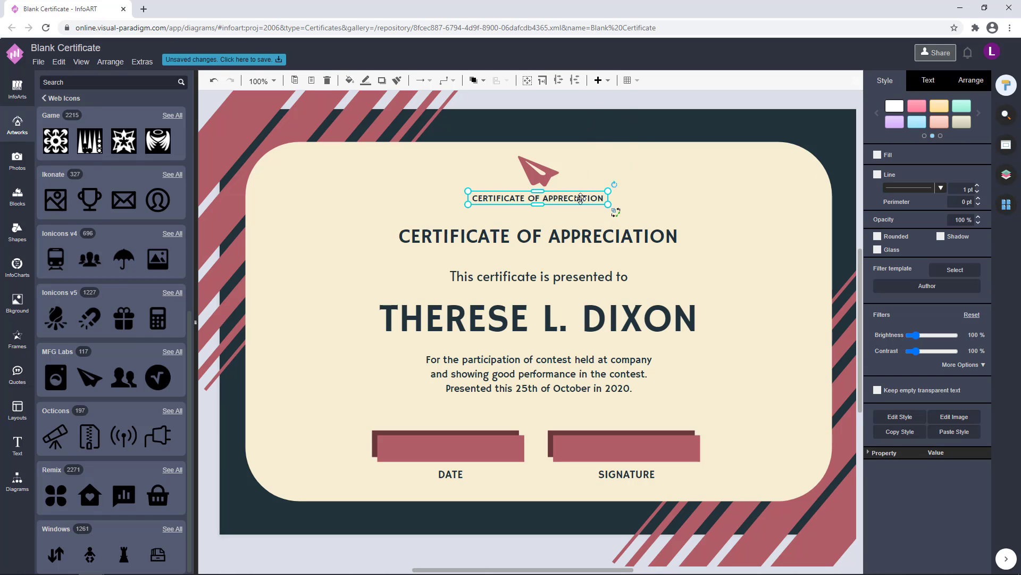
double_click(580, 198)
type("TECNOLOGICAL D COMPANY")
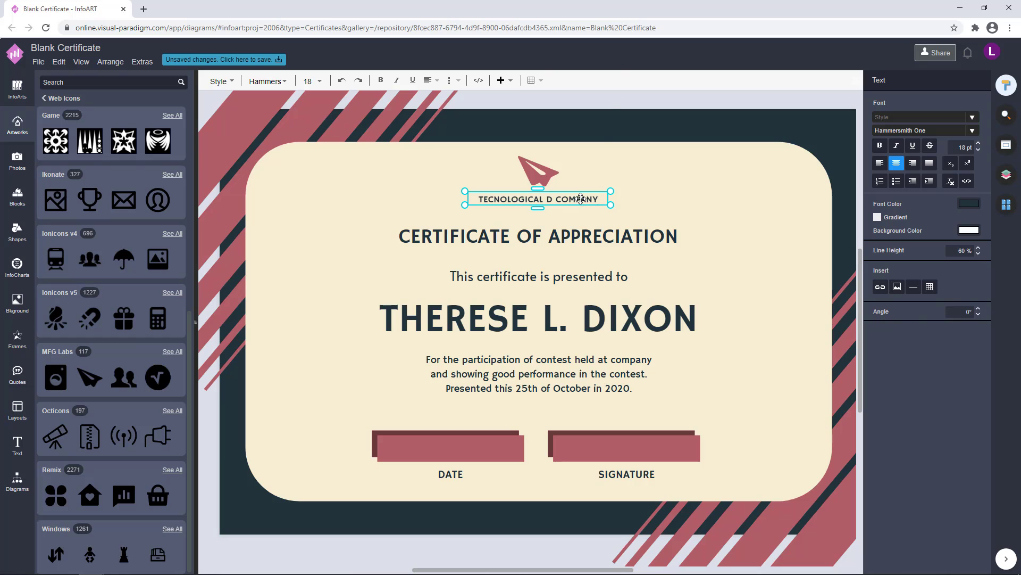
left_click(607, 101)
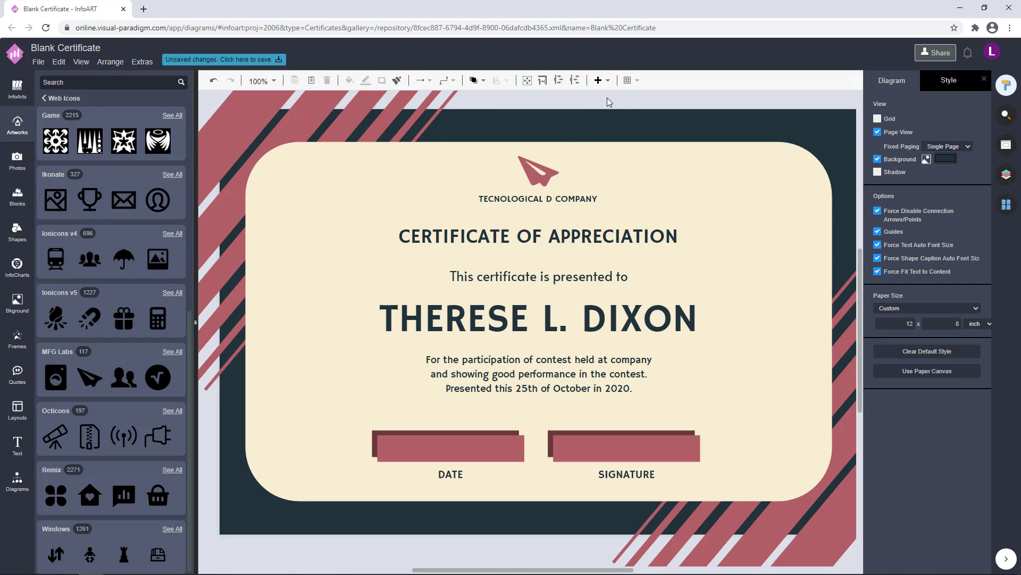
Step: Nudge the TECNOLOGICAL D COMPANY line slightly down from the paper-plane icon
double_click(507, 202)
left_click(516, 203)
left_click(597, 100)
scroll(559, 231, "down", 2)
left_click_drag(571, 330, 552, 317)
left_click(548, 191)
left_click(610, 170)
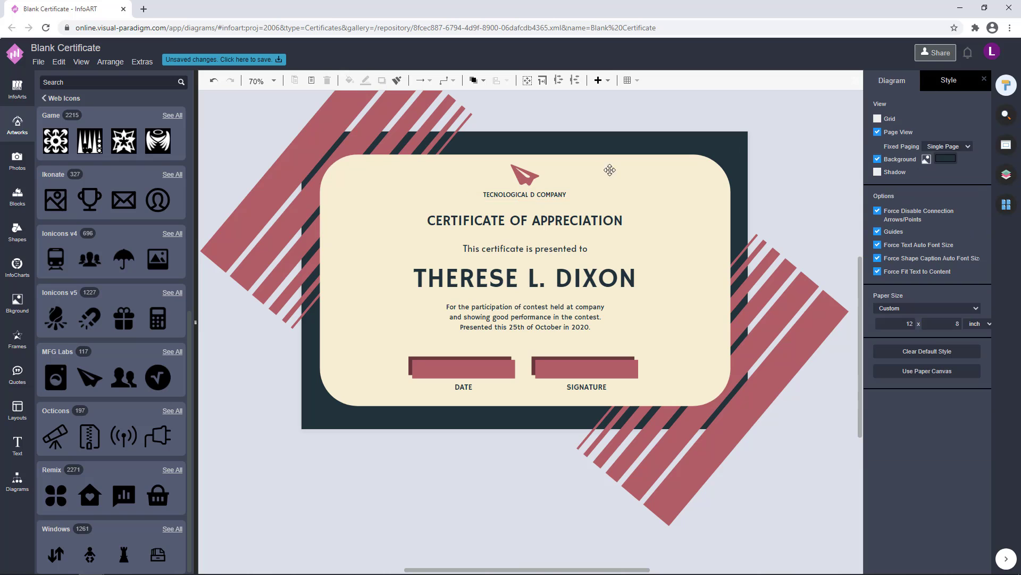
left_click(559, 194)
left_click(490, 465)
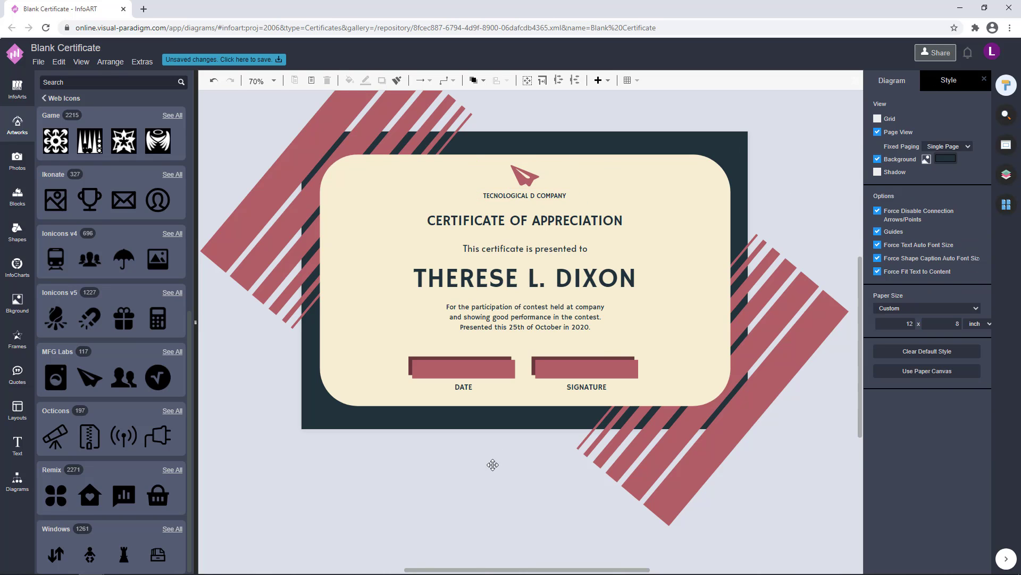
left_click(551, 196)
scroll(551, 196, "down", 1)
left_click(602, 142)
Step: Add a small circle beside the certificate, remove its outline and fill it with dark navy 22333A
scroll(708, 193, "down", 1)
left_click_drag(773, 138, 743, 173)
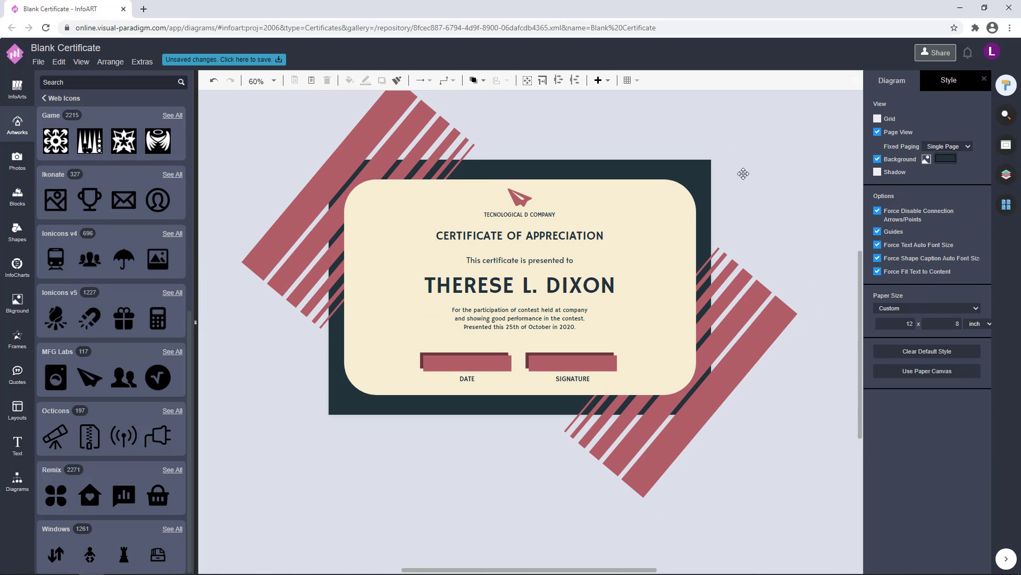
left_click(10, 484)
left_click_drag(310, 399, 275, 366)
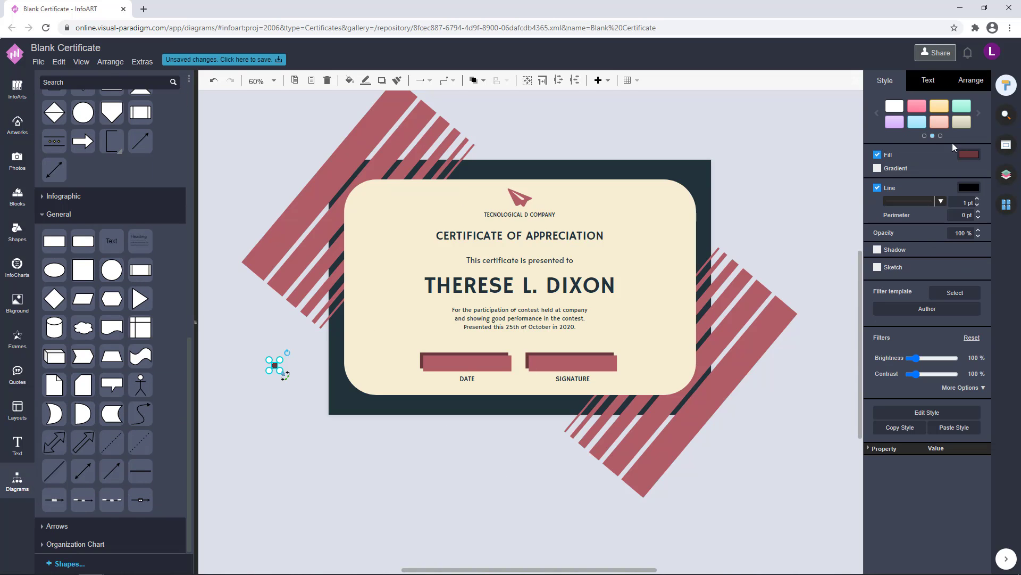
left_click(876, 187)
left_click(964, 157)
left_click(924, 261)
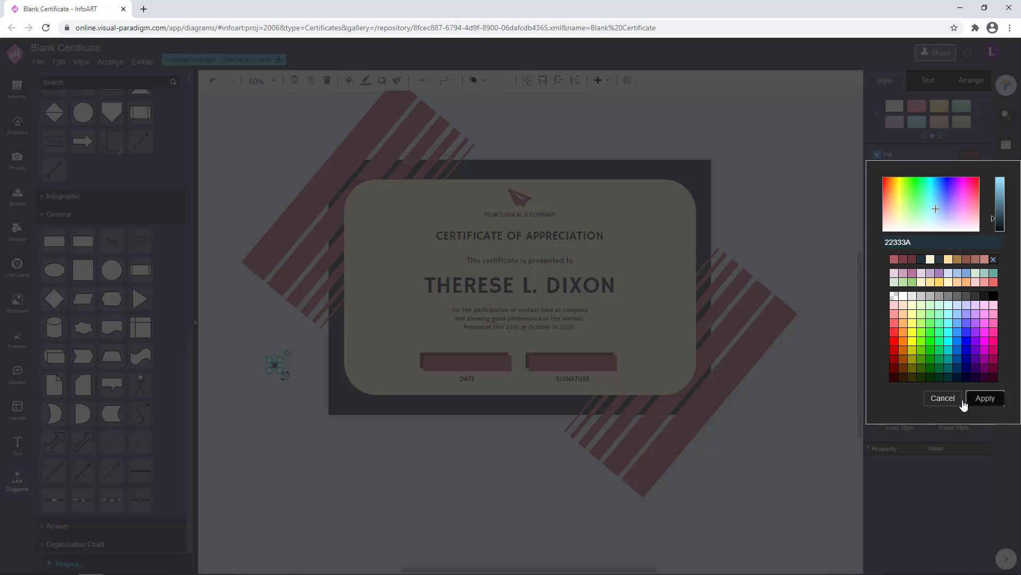
left_click(968, 401)
Step: Place the small navy circle in the cream panel's lower-left corner and a copy in its upper-left corner
left_click(280, 374)
left_click_drag(275, 366, 364, 373)
left_click(239, 164)
left_click(363, 200)
left_click(275, 185)
left_click(363, 202)
left_click(295, 156)
left_click(364, 201)
left_click(305, 148)
left_click(299, 337)
left_click(324, 483)
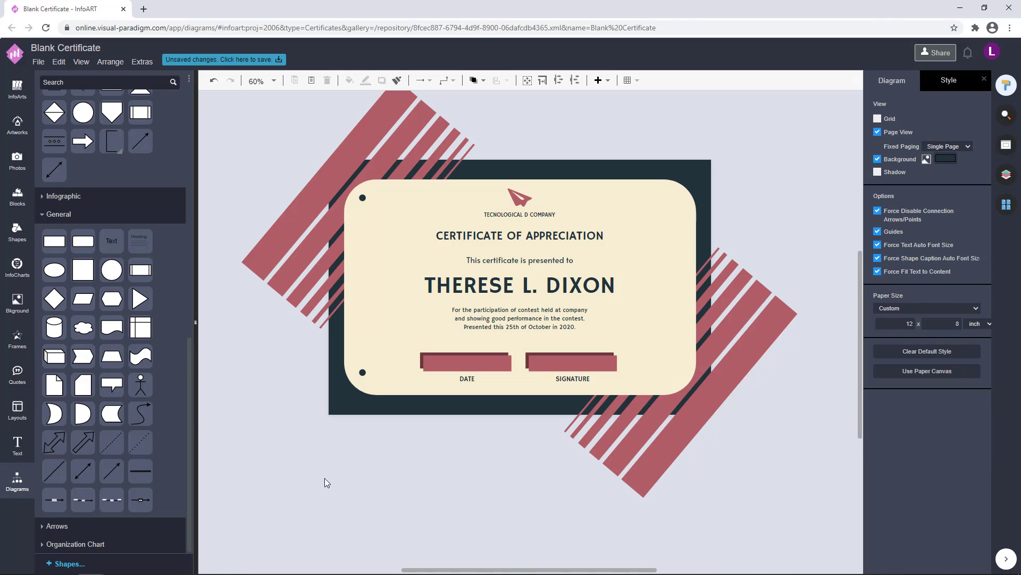
Step: Duplicate both left circles together and place the copies in the cream panel's two right corners
left_click_drag(324, 482, 317, 466)
left_click(360, 190)
left_click(354, 357, "shift")
left_click_drag(355, 181, 661, 181)
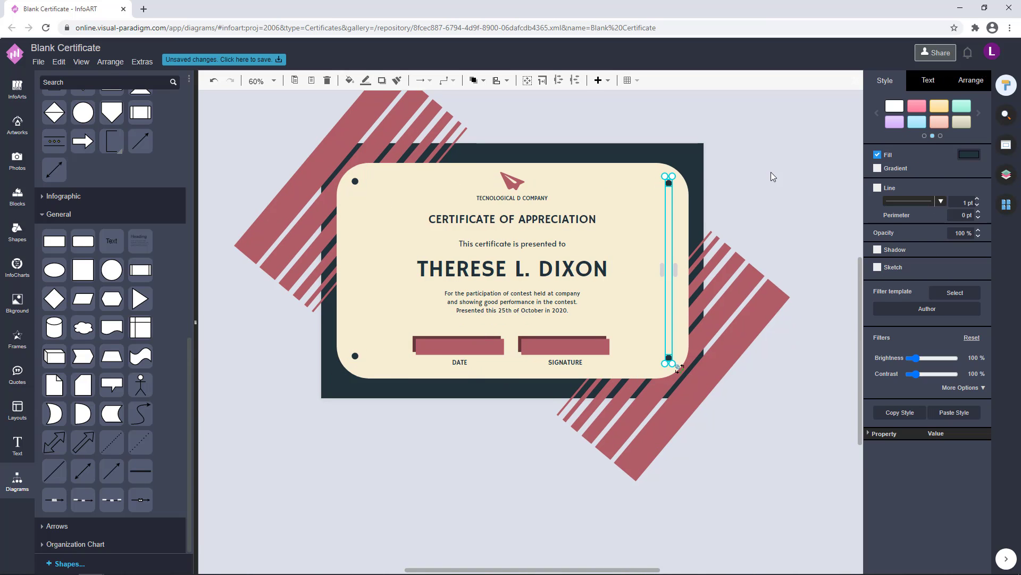
left_click(766, 191)
Step: Duplicate the cream rounded panel behind the original and replace its fill with a 3 pt outline in F6EED3
left_click_drag(554, 165, 562, 159, "ctrl")
key("ctrl+z")
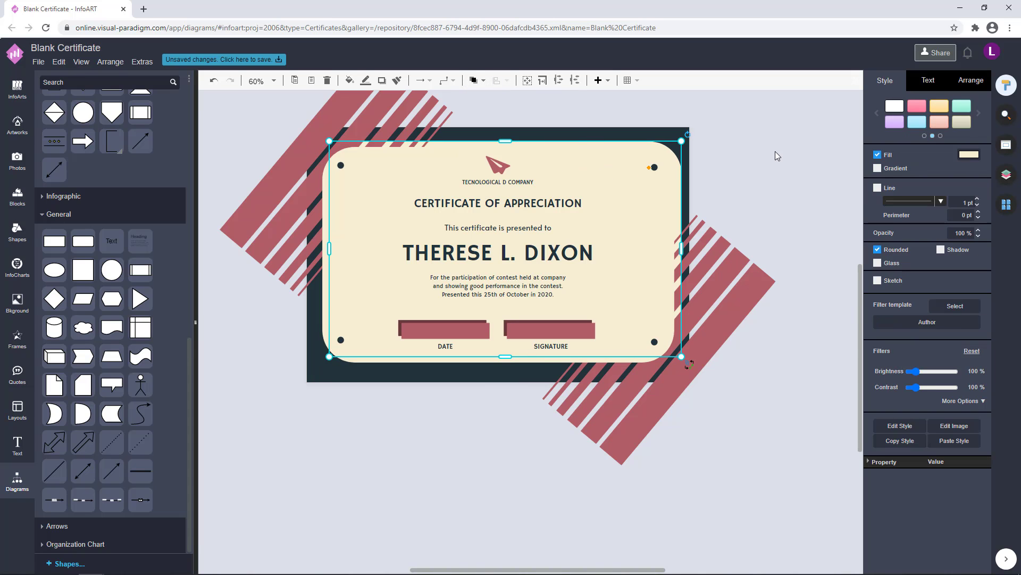
left_click(878, 188)
left_click(877, 154)
left_click(967, 175)
left_click(930, 281)
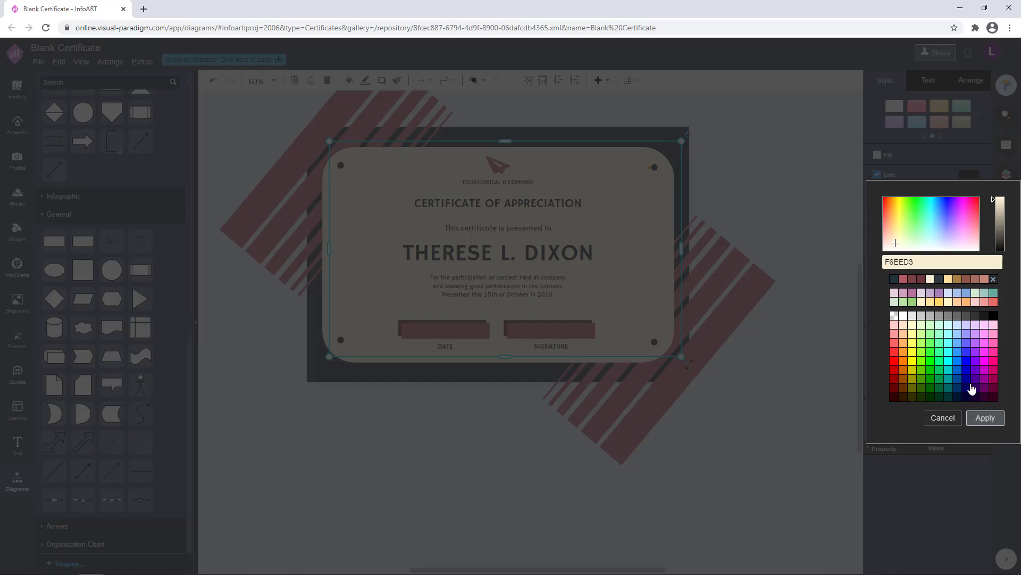
left_click(985, 418)
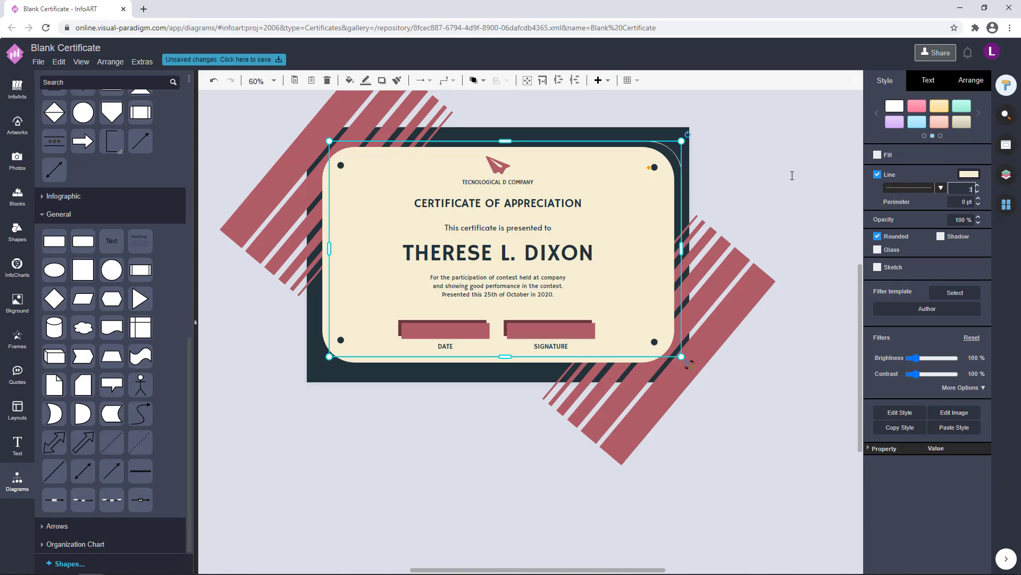
Step: Resize and position the cream rounded outline as an evenly spaced frame around the cream panel
left_click(579, 123)
left_click(454, 141)
left_click(797, 172)
left_click_drag(774, 168, 732, 154)
left_click_drag(748, 378, 620, 201)
scroll(722, 200, "down", 1)
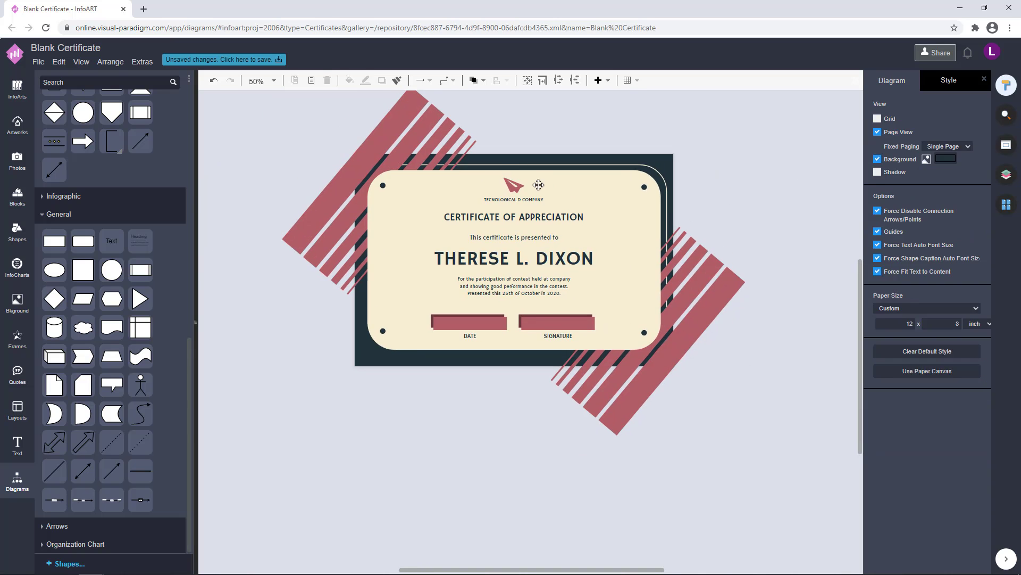
scroll(538, 185, "up", 2)
left_click_drag(475, 157, 458, 178)
left_click(552, 114)
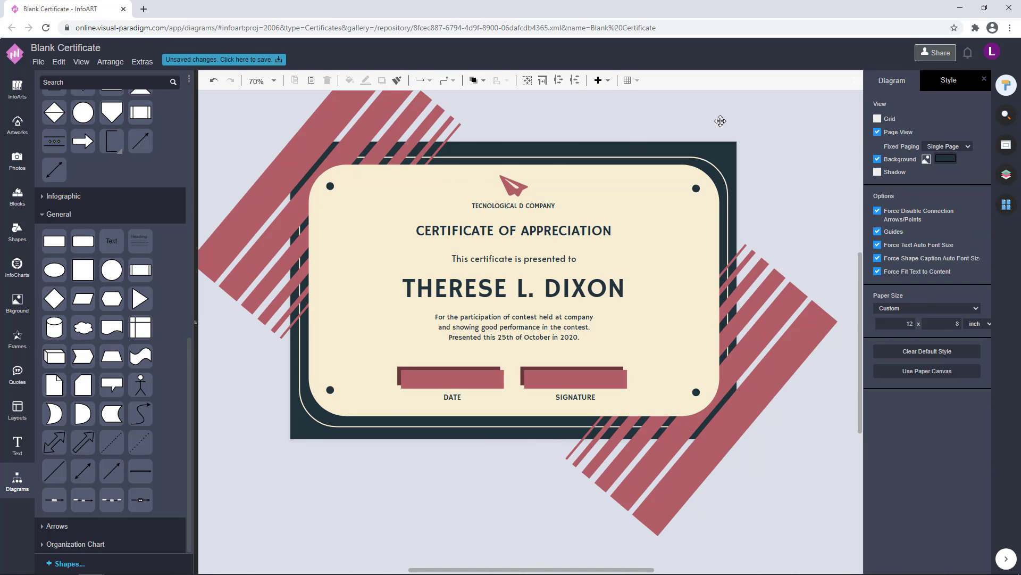
scroll(809, 114, "down", 2)
scroll(707, 204, "up", 1)
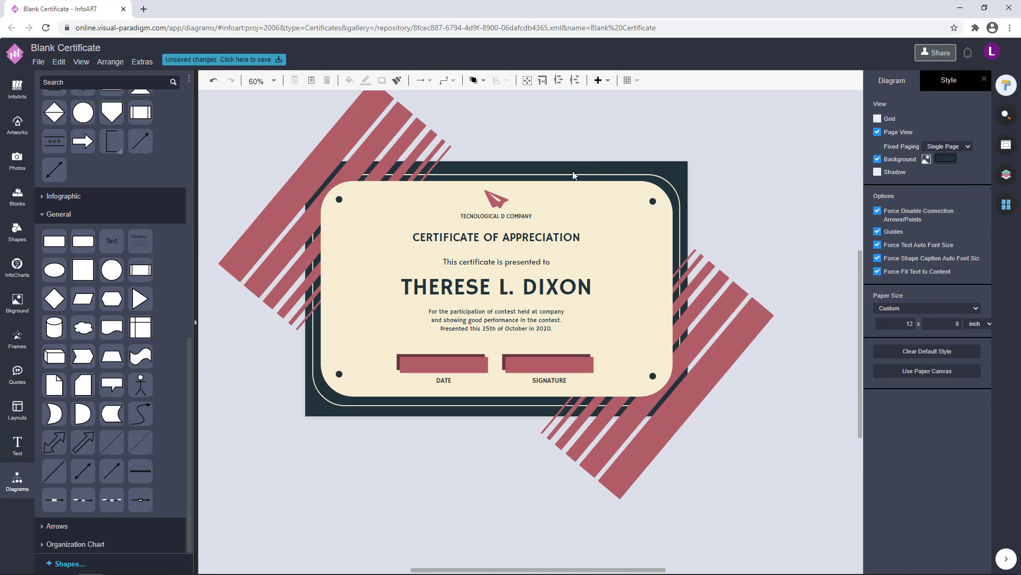
Step: Copy the size of the cream panel's upper-left circle and apply it to the other three corner circles
left_click(527, 216)
left_click(709, 196)
left_click(343, 204)
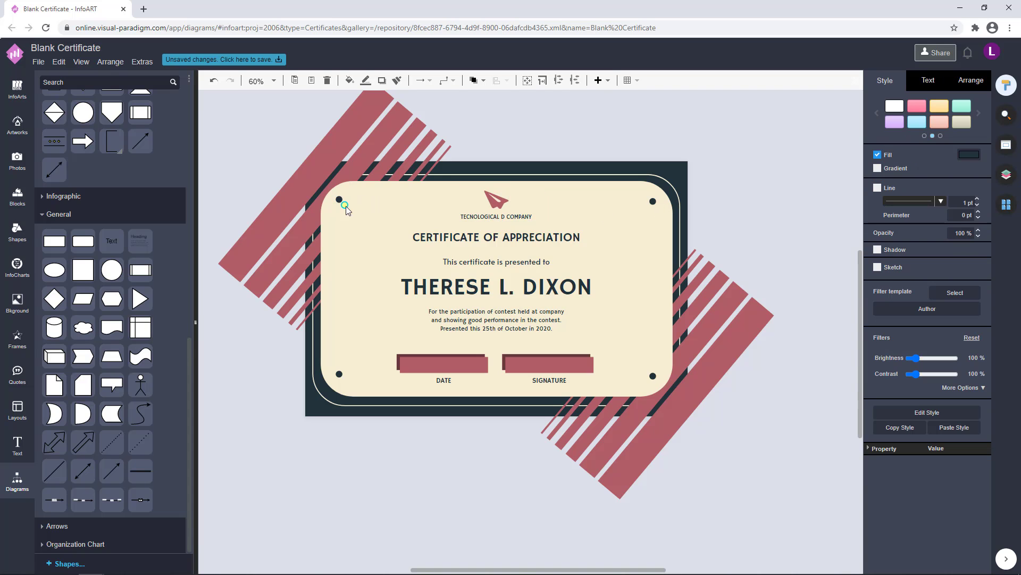
left_click(961, 83)
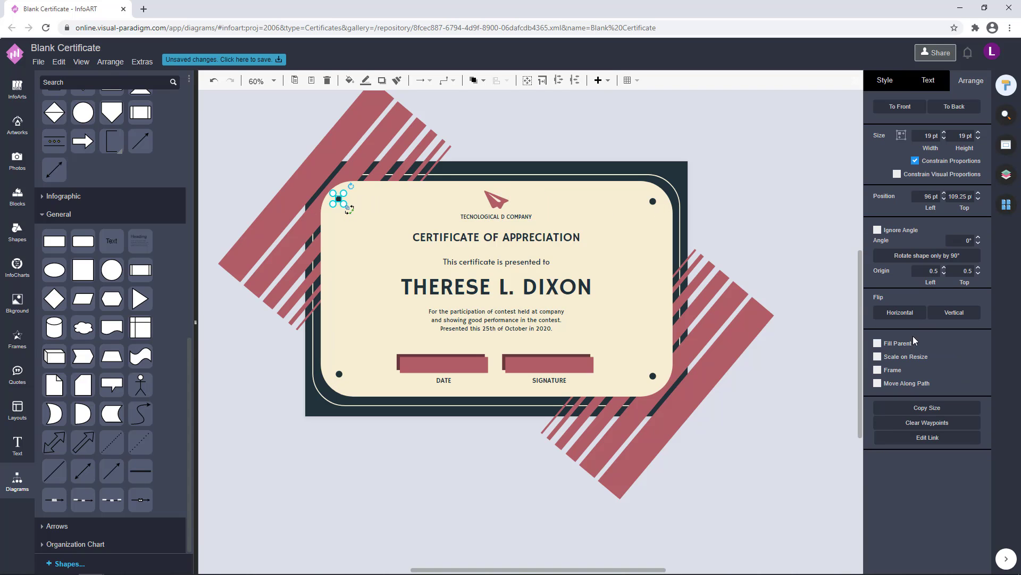
left_click(918, 410)
left_click(339, 375)
left_click(655, 206)
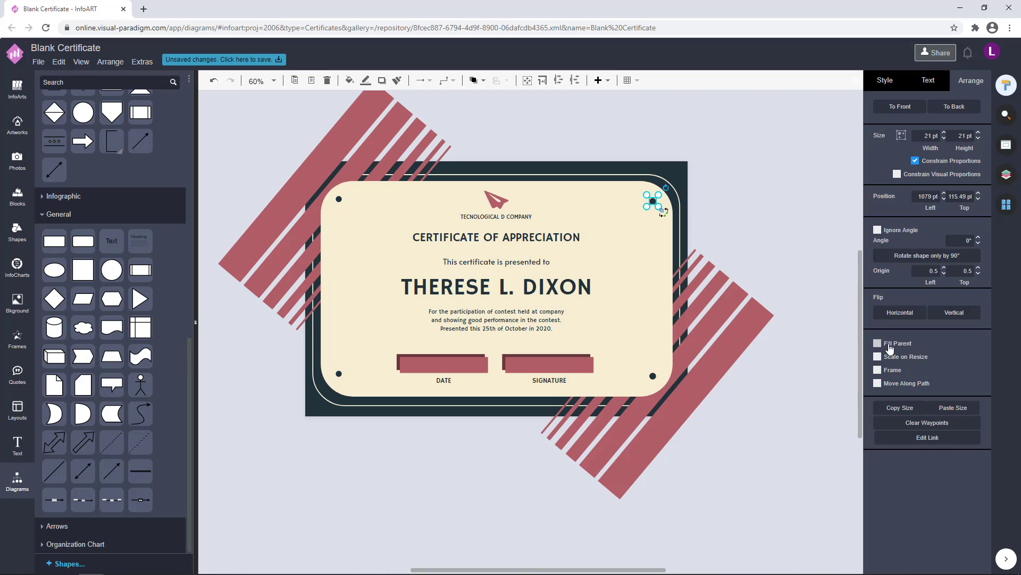
left_click(653, 376)
Step: Nudge the date and signature boxes together with their labels one increment down on the cream panel
left_click_drag(732, 215, 722, 190)
left_click(511, 260)
left_click(514, 297, "shift")
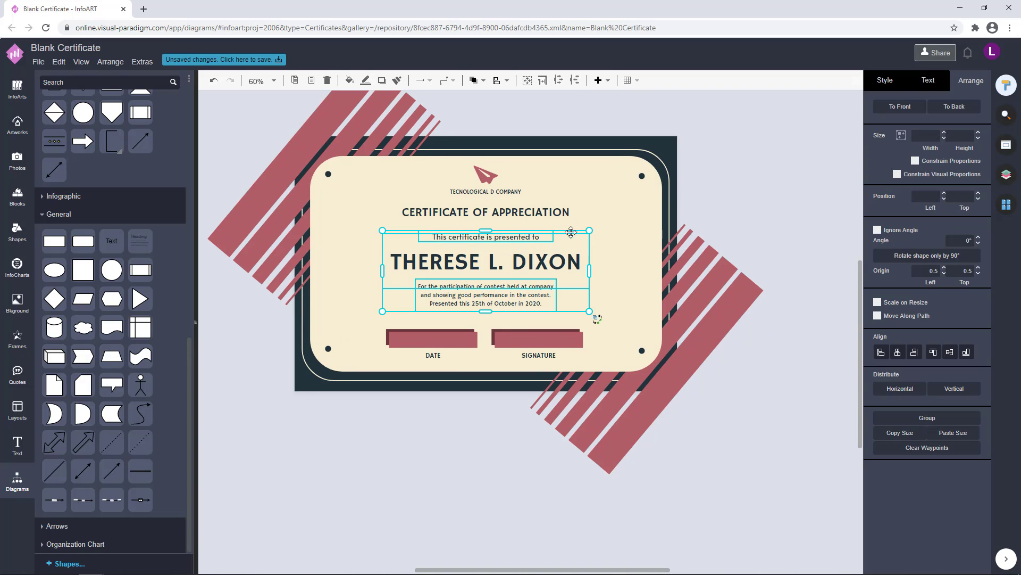
left_click(770, 177)
mouse_move(355, 430)
left_mouse_down()
mouse_move(434, 356)
mouse_move(620, 308)
left_mouse_up()
key("Down")
Step: Nudge the logo, company name, certificate heading and award text together three increments down on the cream panel
left_click(775, 193)
left_click_drag(622, 104, 372, 328)
key("Down")
key("Down")
key("Down")
left_click(757, 196)
Step: Change the page background colour to a slightly bluer dark navy
left_click_drag(765, 165, 756, 204)
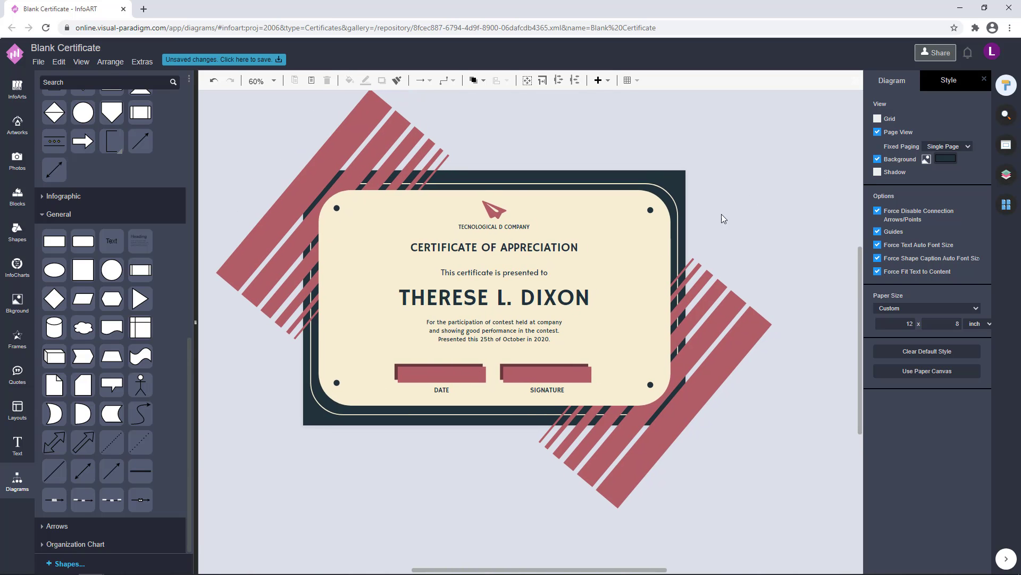
left_click_drag(499, 314, 493, 309)
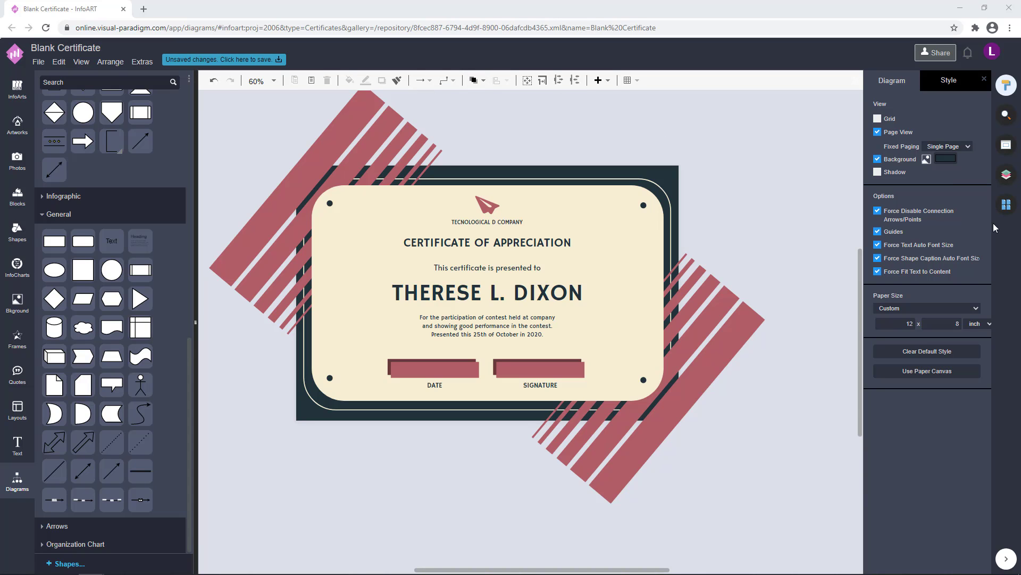
left_click(938, 160)
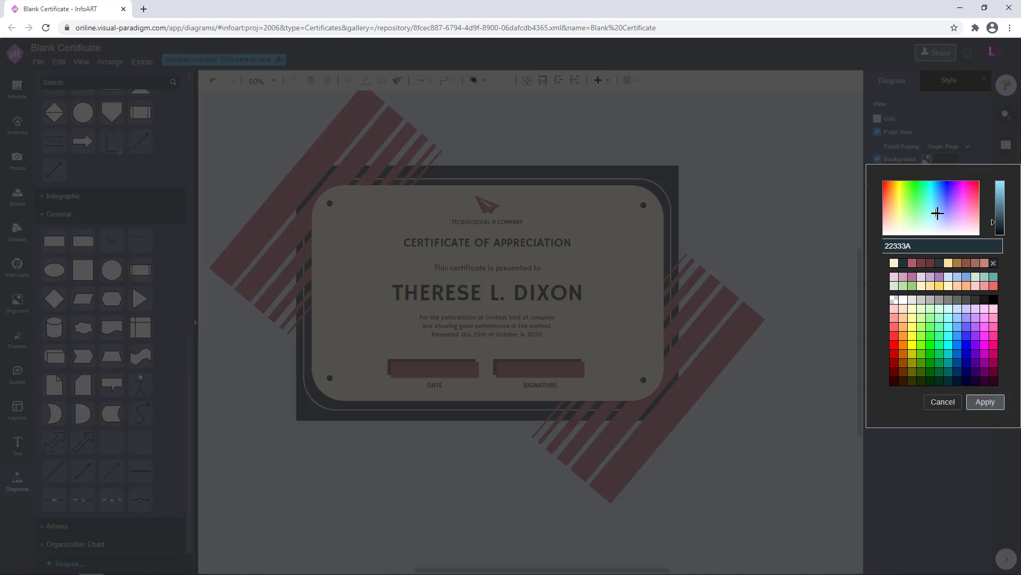
left_click_drag(937, 213, 939, 208)
left_click(703, 225)
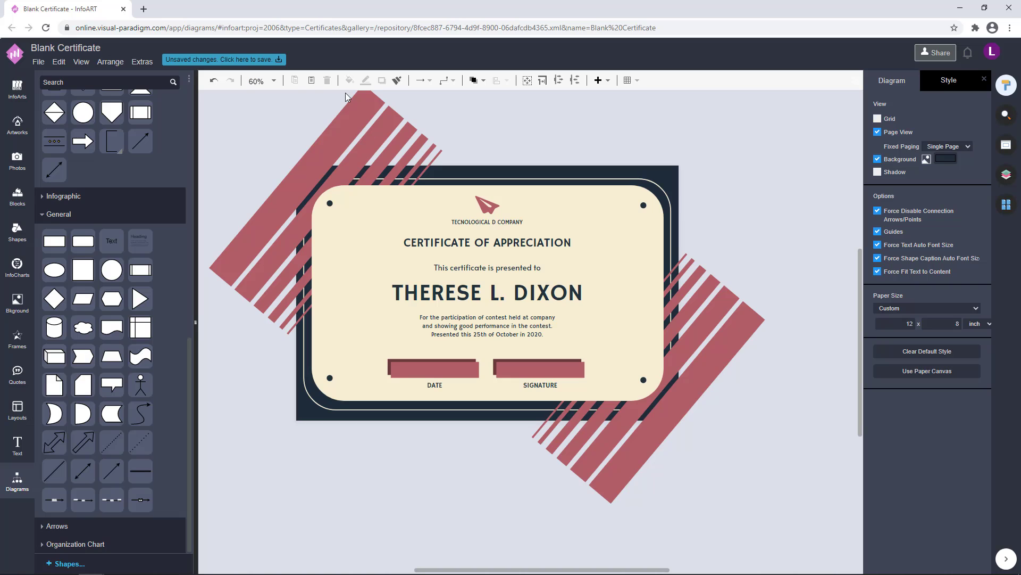
Step: Save the design to VP Online under the filename "Pink And Blue Frame Company Certificate"
left_click(266, 64)
type("Pink")
key("BackSpace")
key("BackSpace")
key("BackSpace")
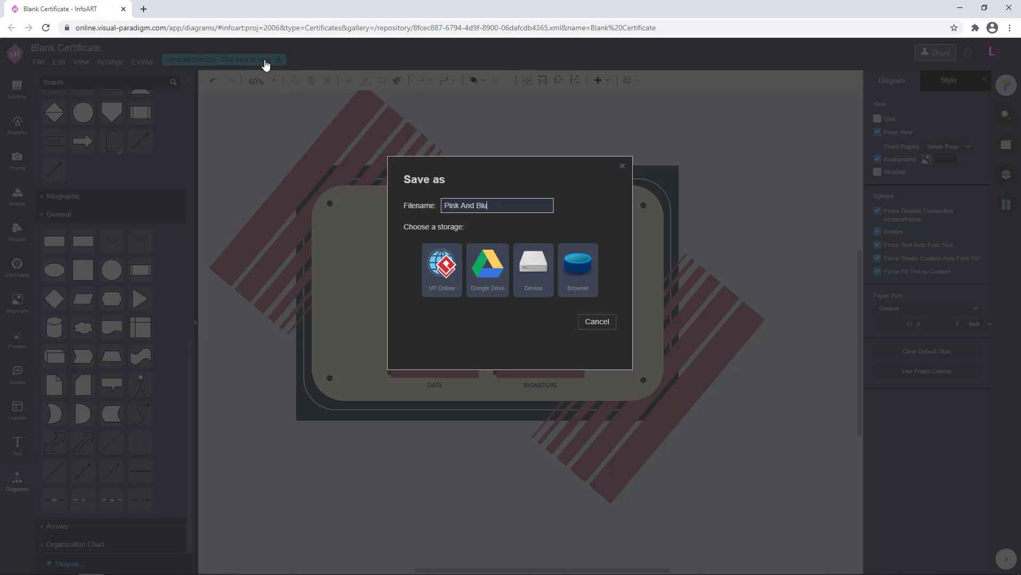
type("And Blue Frame Company Certificate")
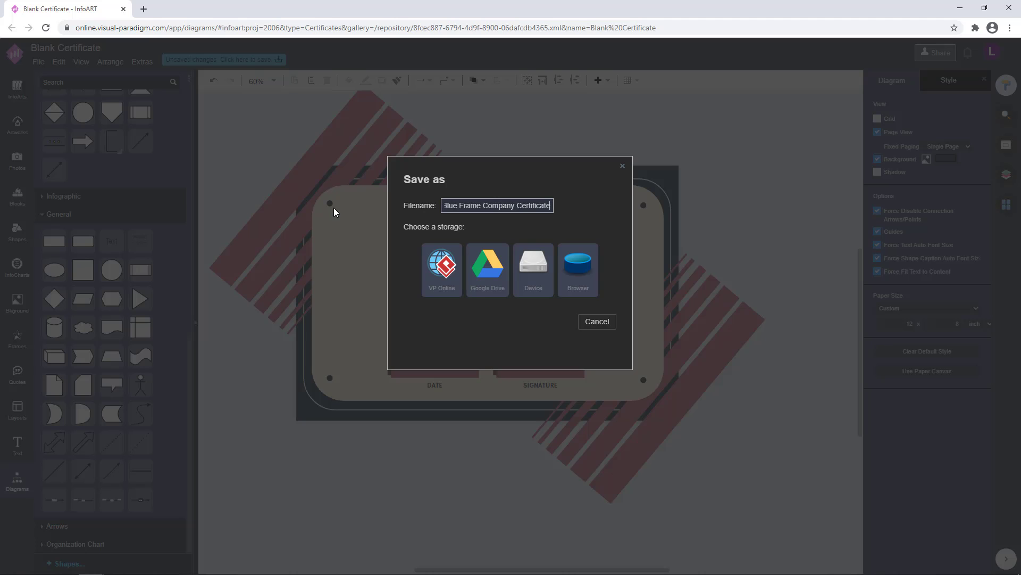
left_click_drag(551, 206, 426, 213)
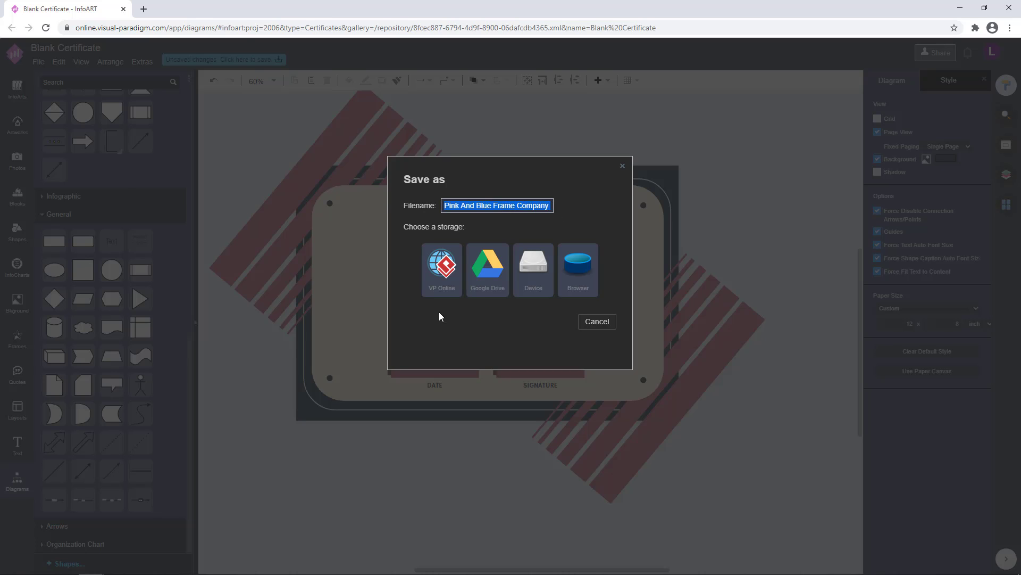
left_click(451, 284)
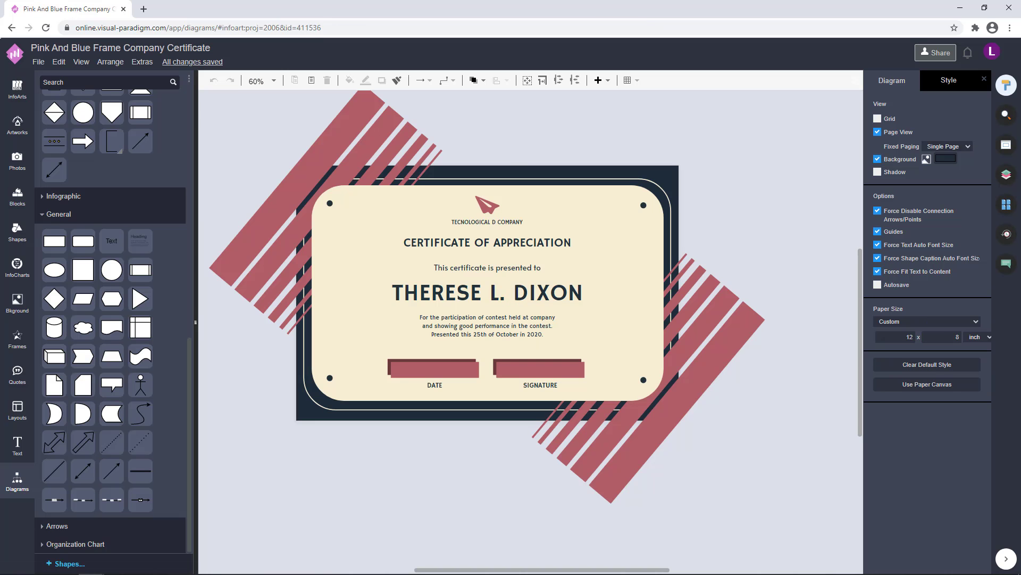